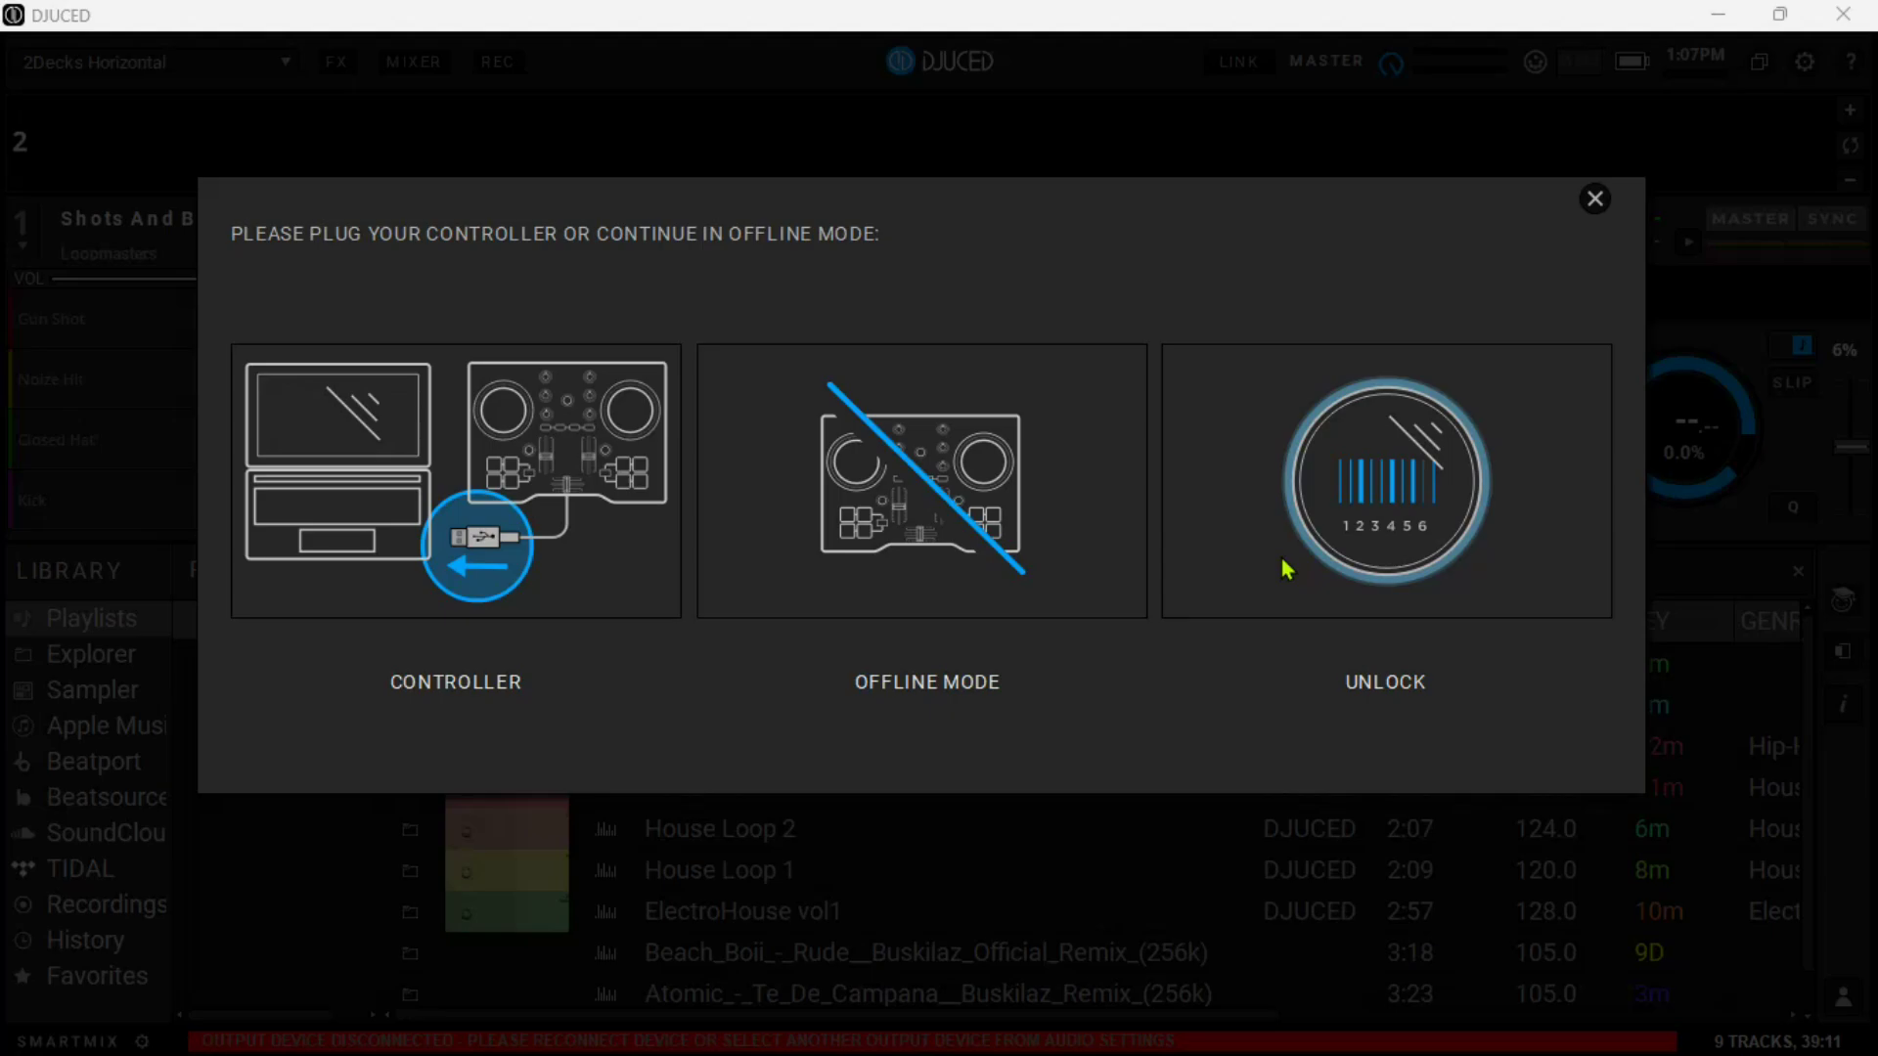
Step: Continue in OFFLINE MODE without a controller to reach the two-deck layout
click(908, 529)
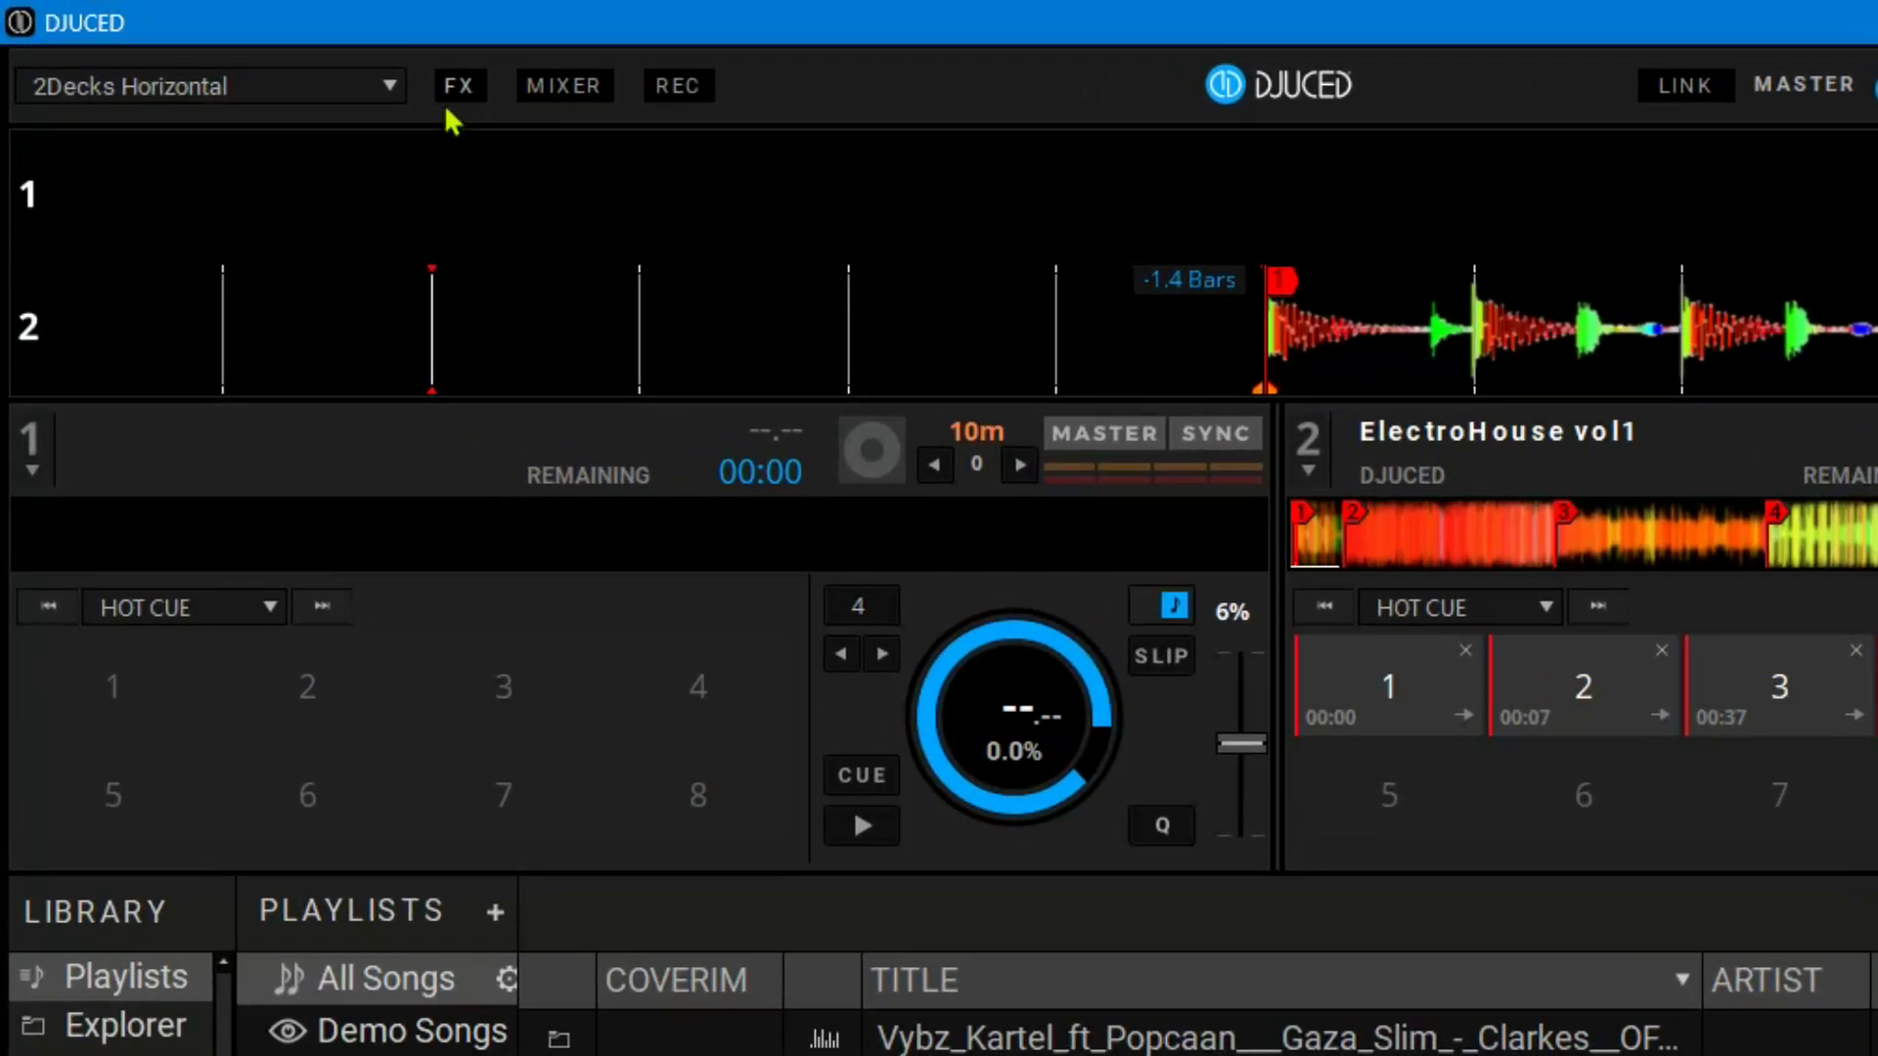
Step: Show the FX panel with Gate, Echo and Flanger slots for both decks
click(450, 97)
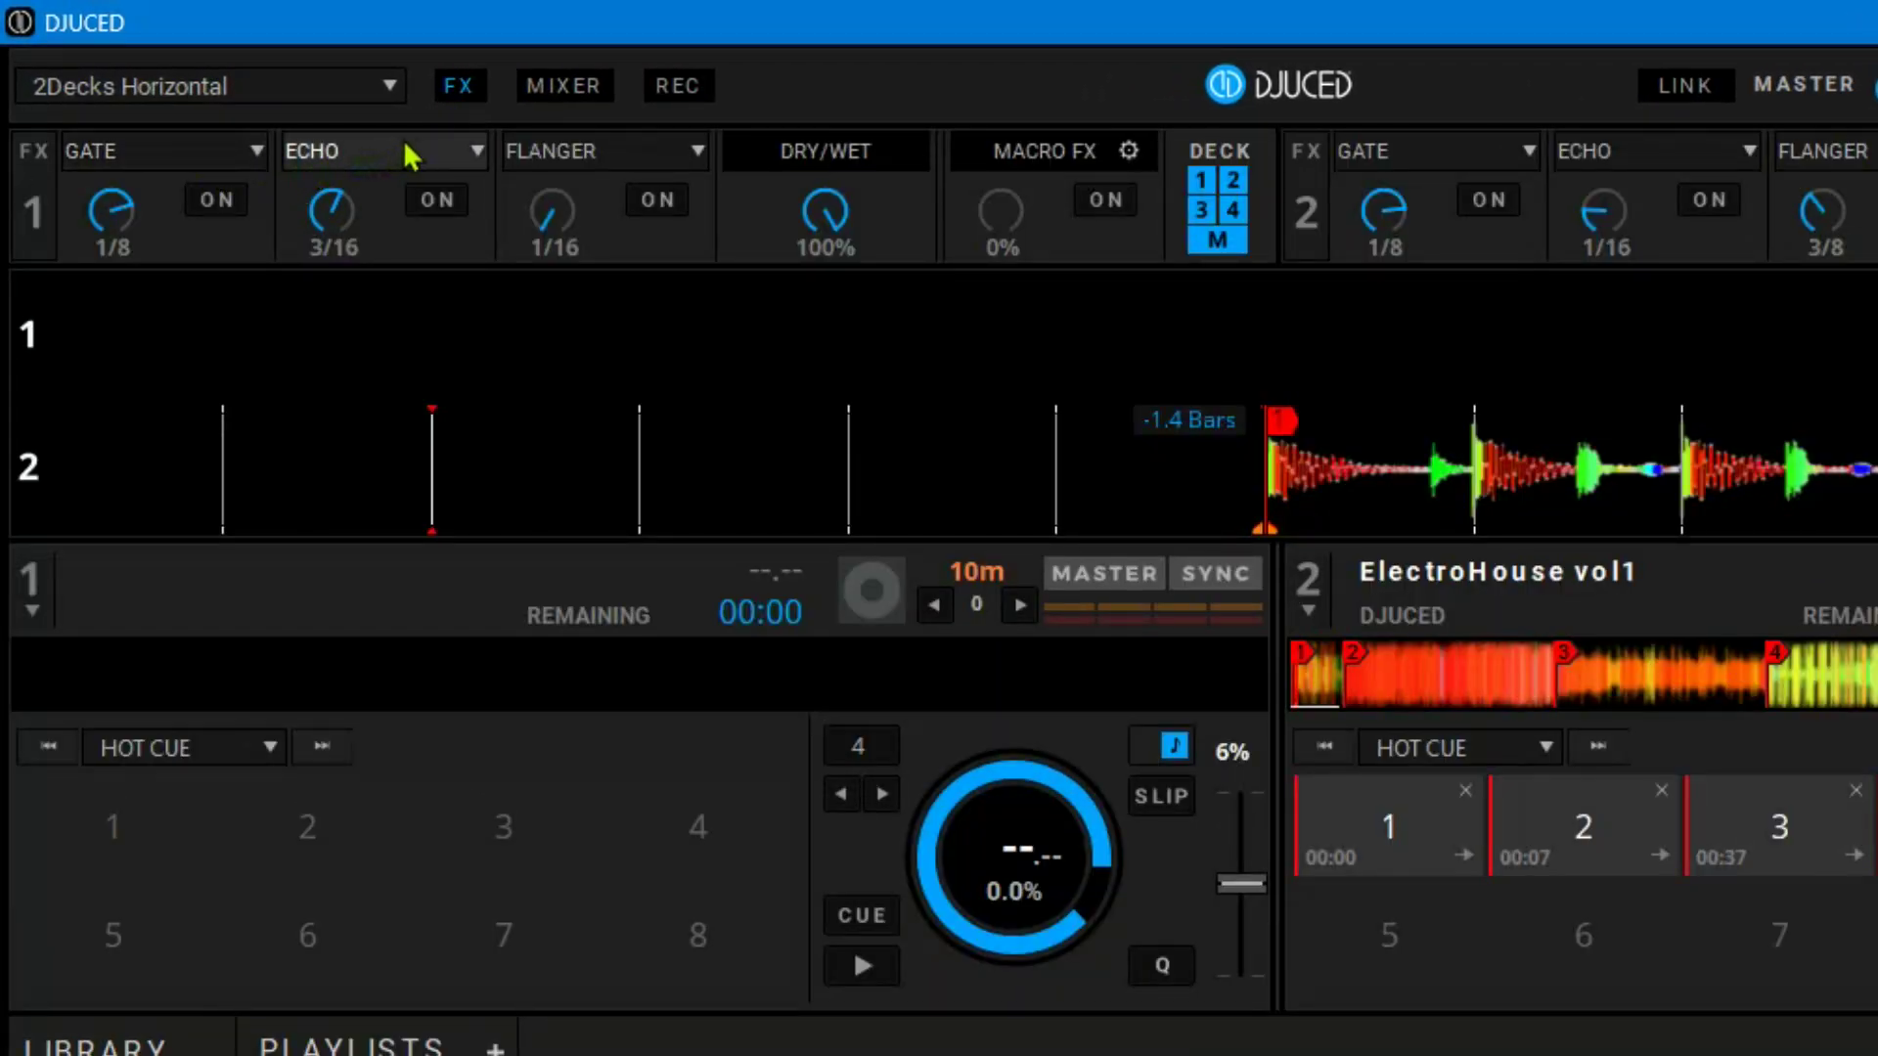
Step: Keep Gate as deck 1's first effect and switch it on
click(254, 155)
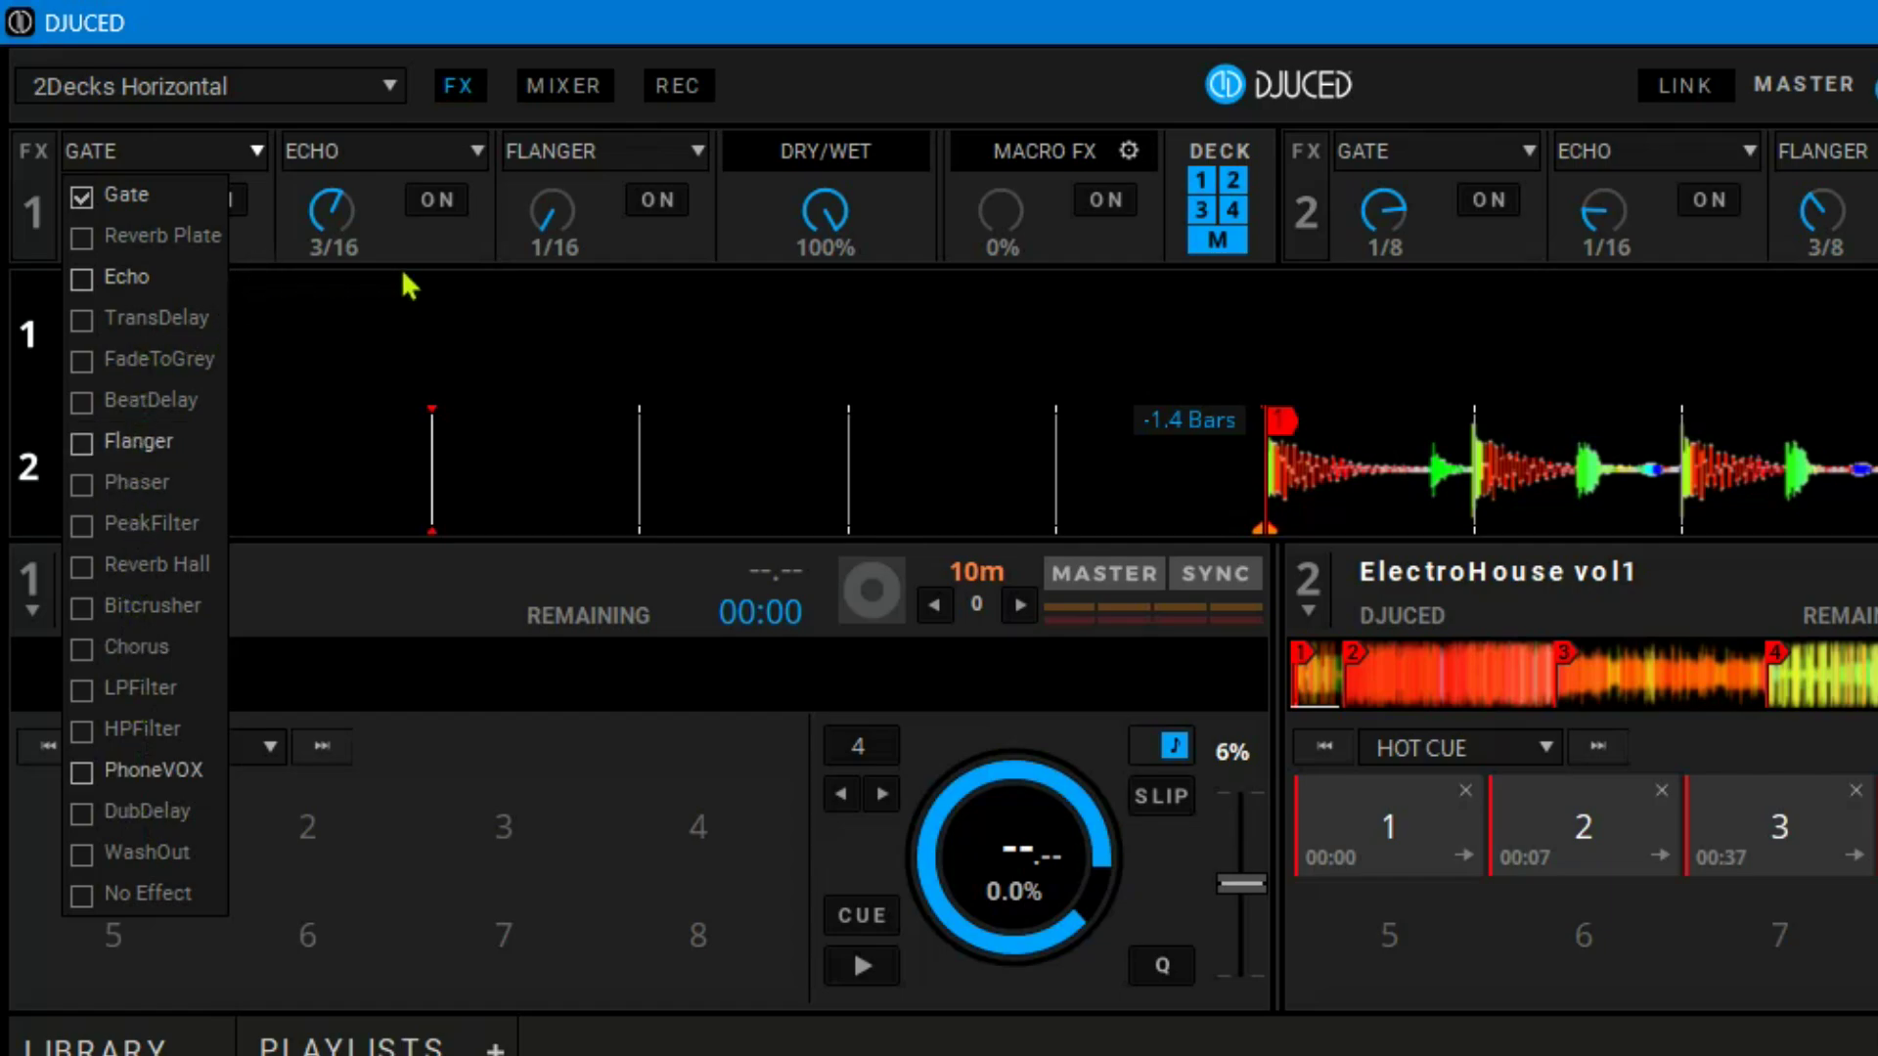
click(430, 284)
click(216, 203)
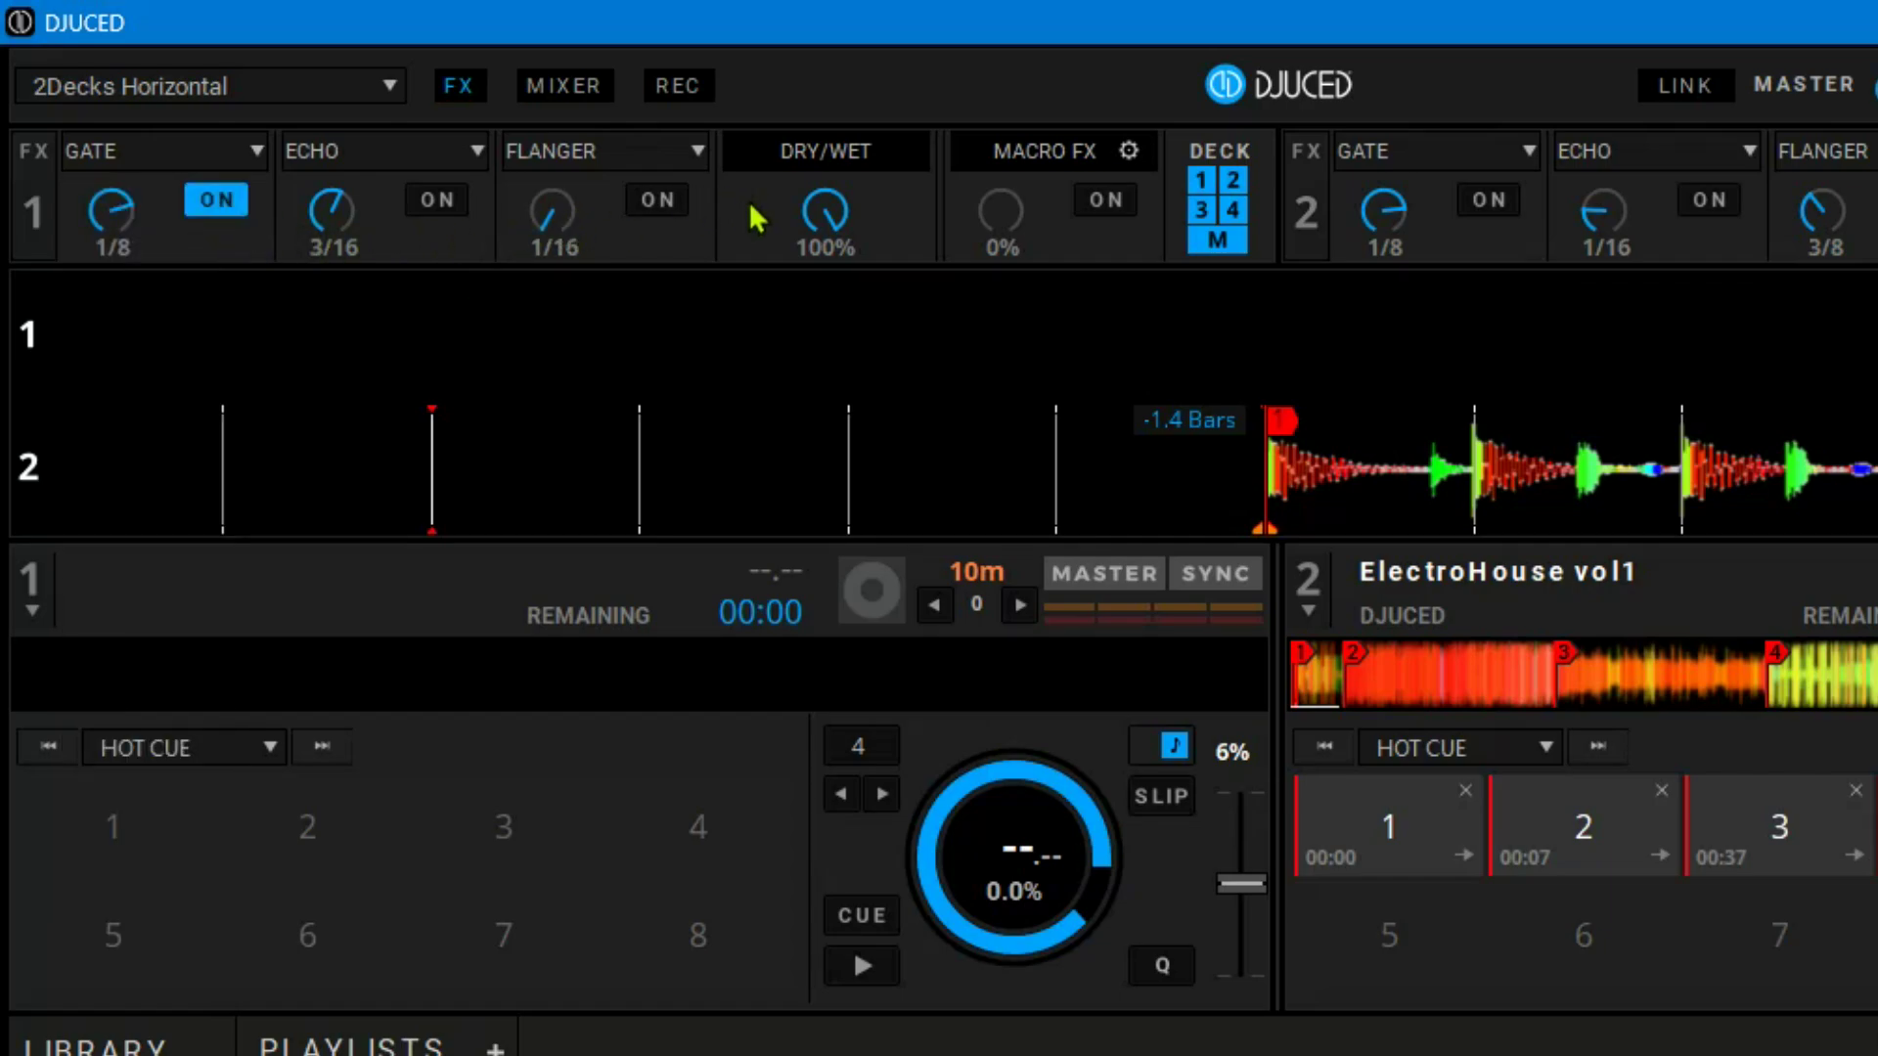
Step: Set deck 1's dry/wet to 65% and enable Macro FX at 65%
drag(825, 217, 824, 290)
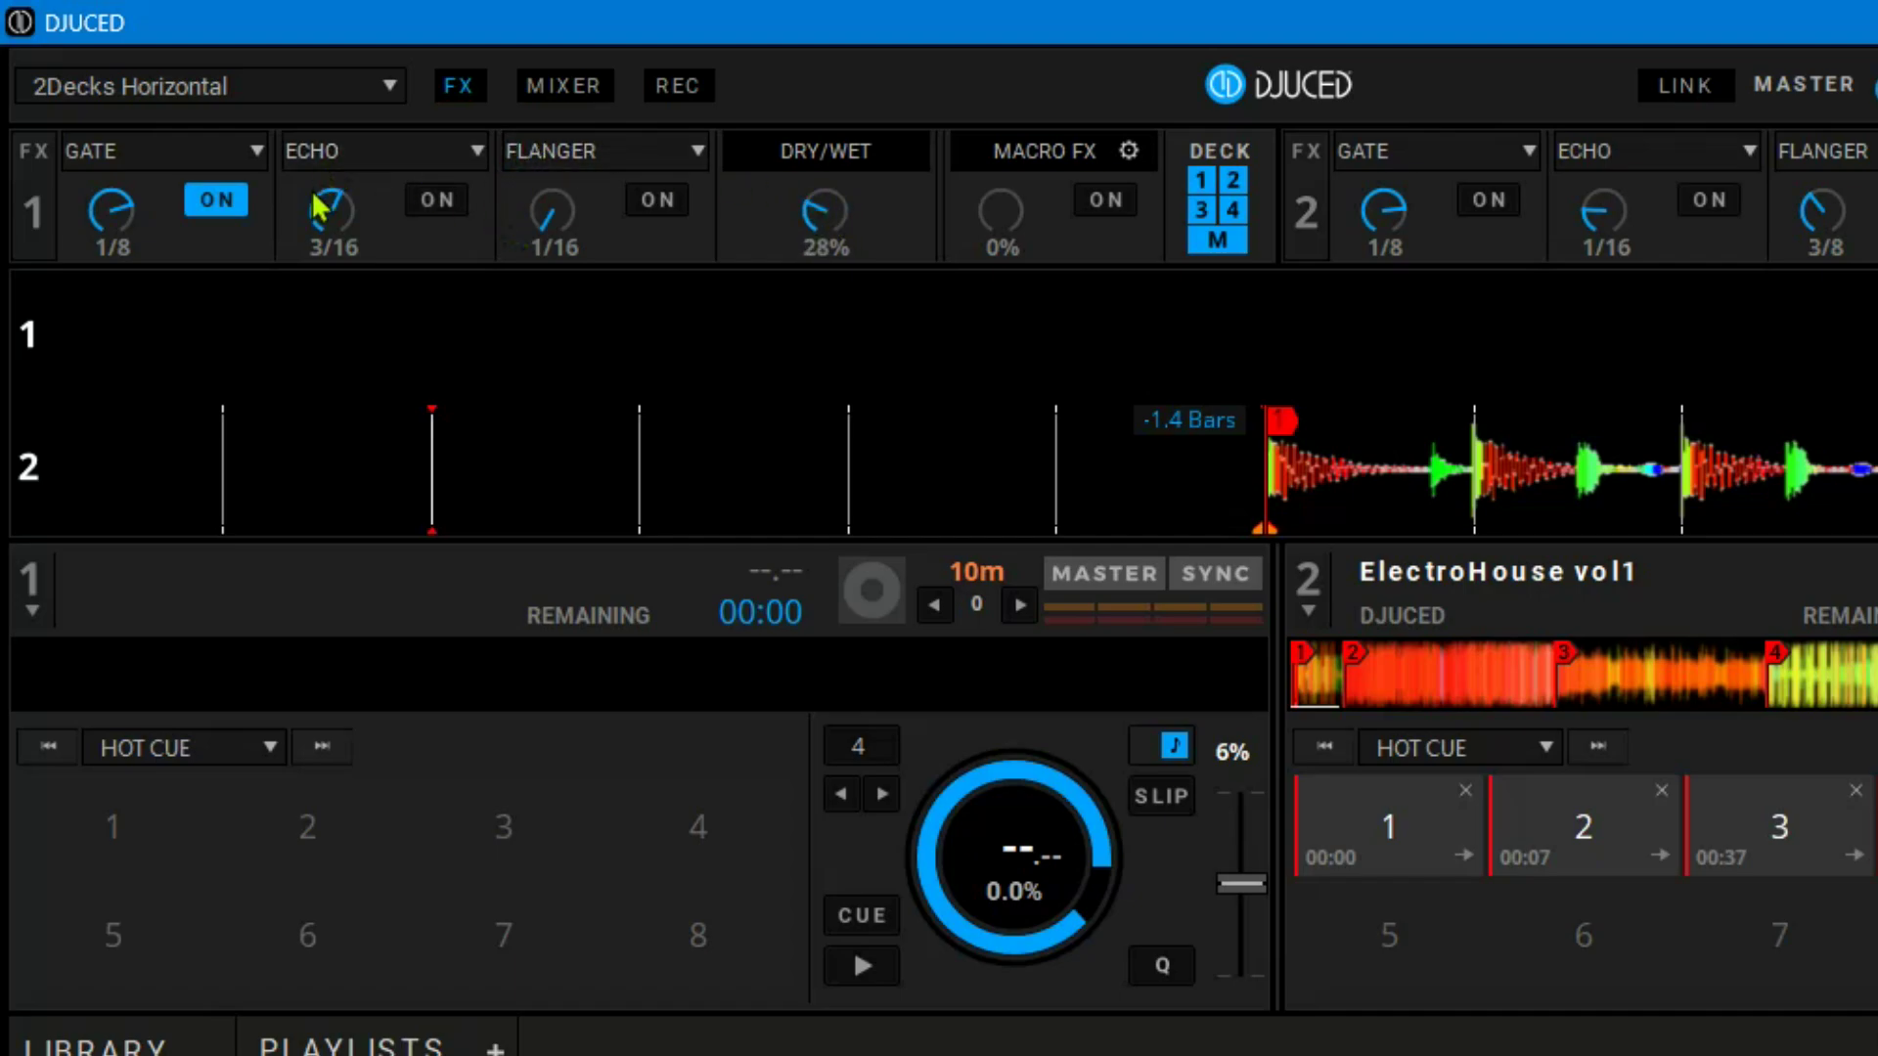
mouse_move(829, 203)
mouse_down()
mouse_move(830, 168)
mouse_move(829, 191)
mouse_up()
click(1101, 202)
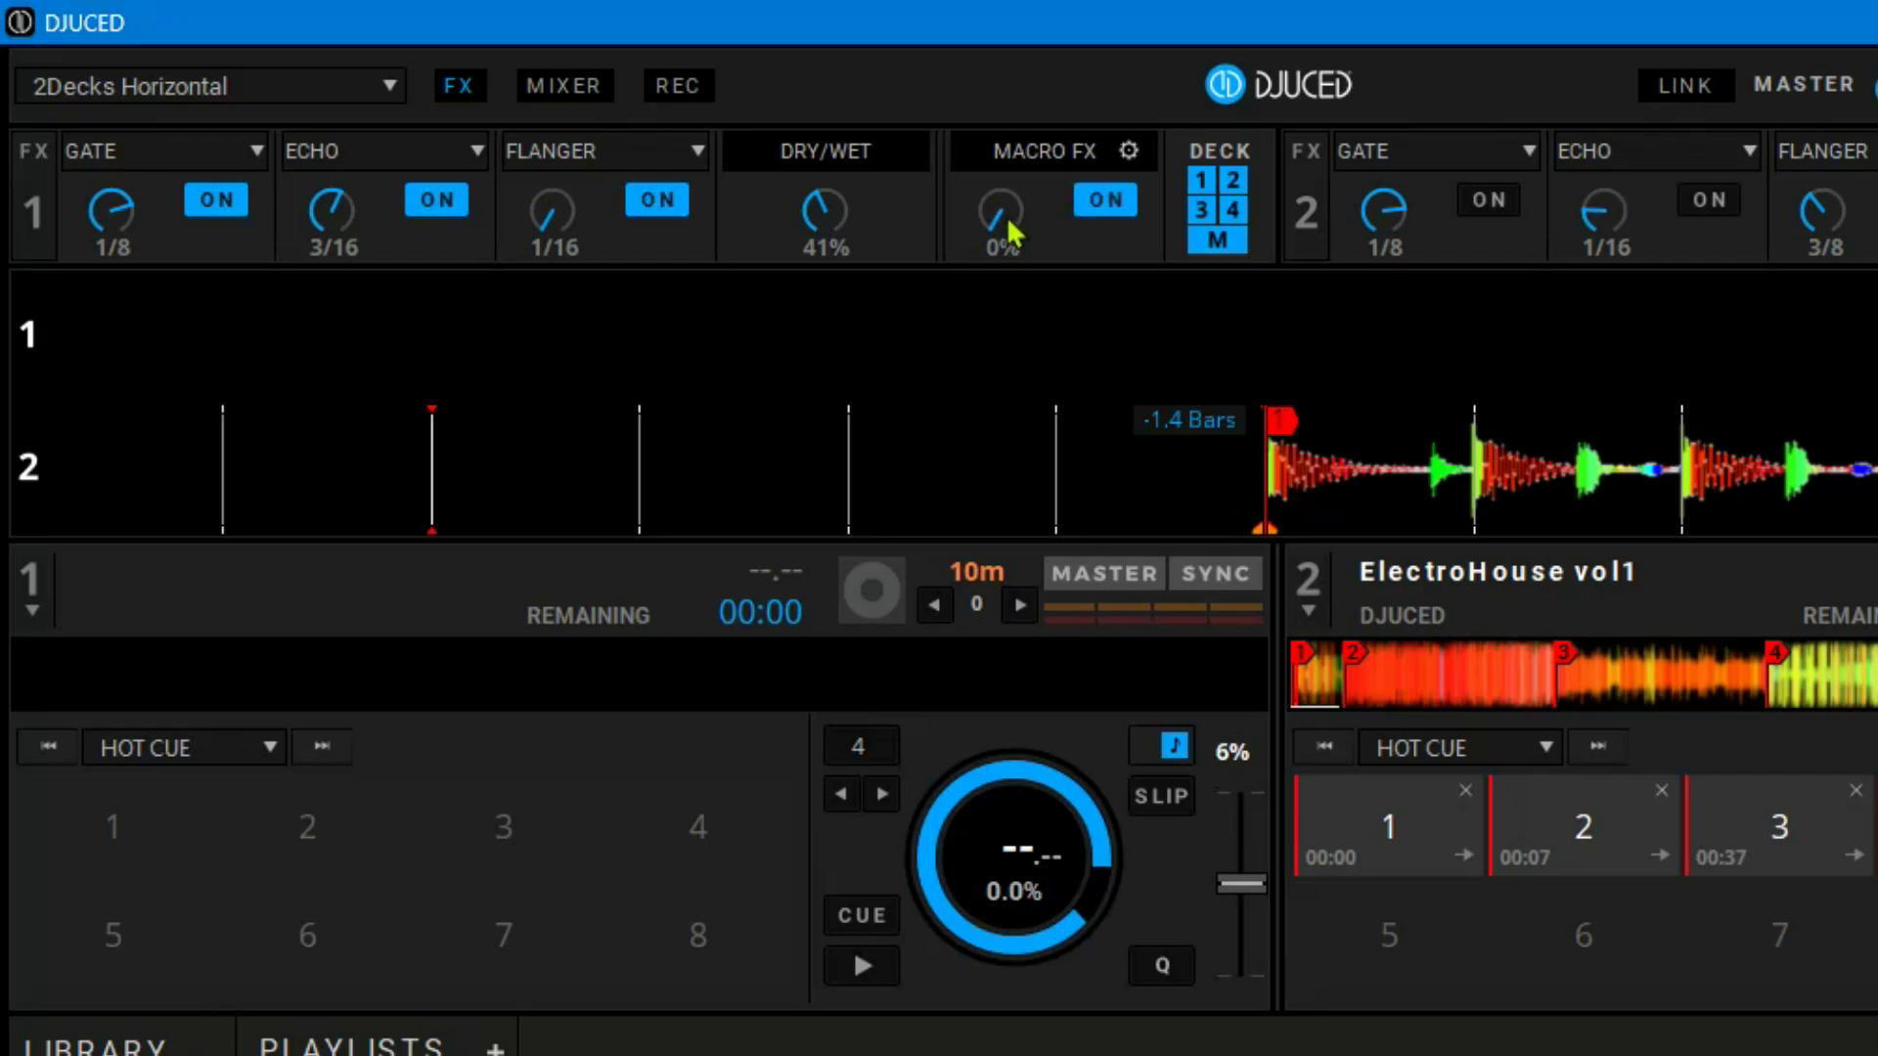
mouse_move(1007, 233)
mouse_down()
mouse_move(1007, 201)
mouse_move(1008, 221)
mouse_up()
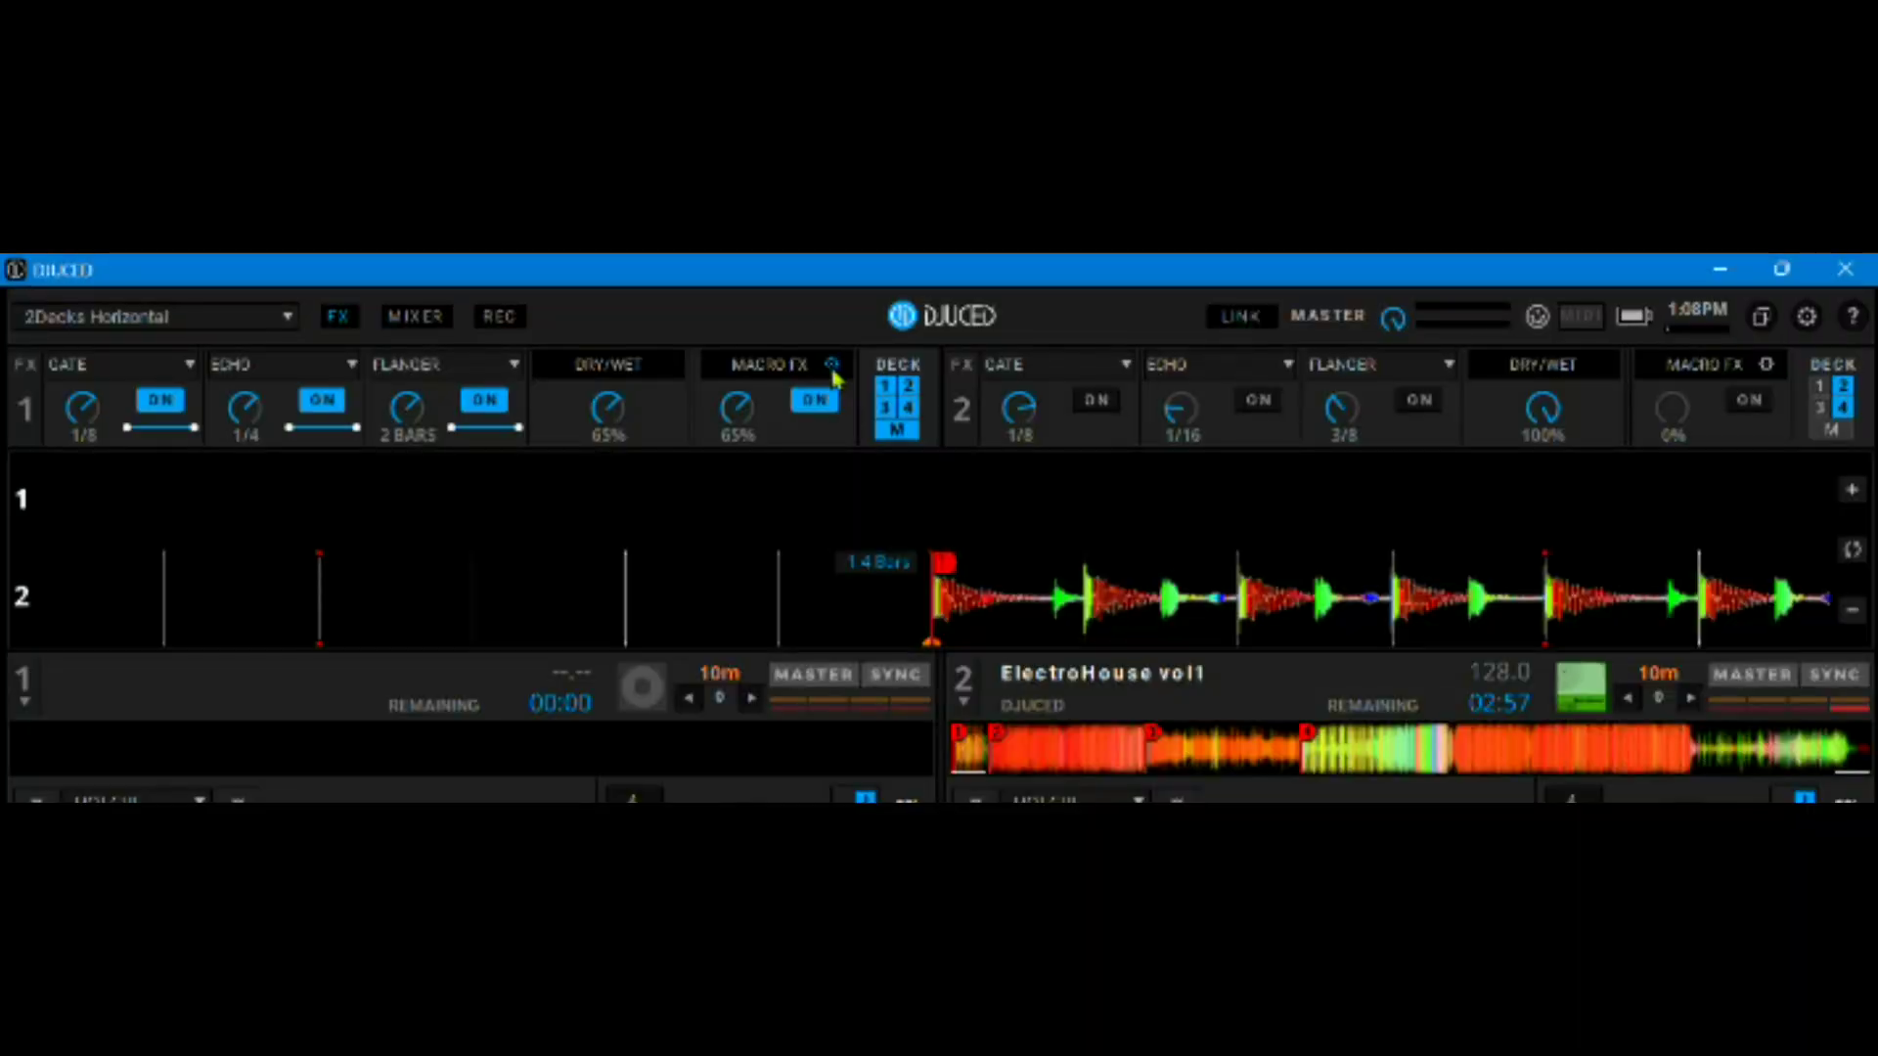
Step: Shorten the Flanger timing and lower deck 1's macro to 87% (Gate/Echo 1/16, Flanger 3/16)
drag(518, 427, 475, 428)
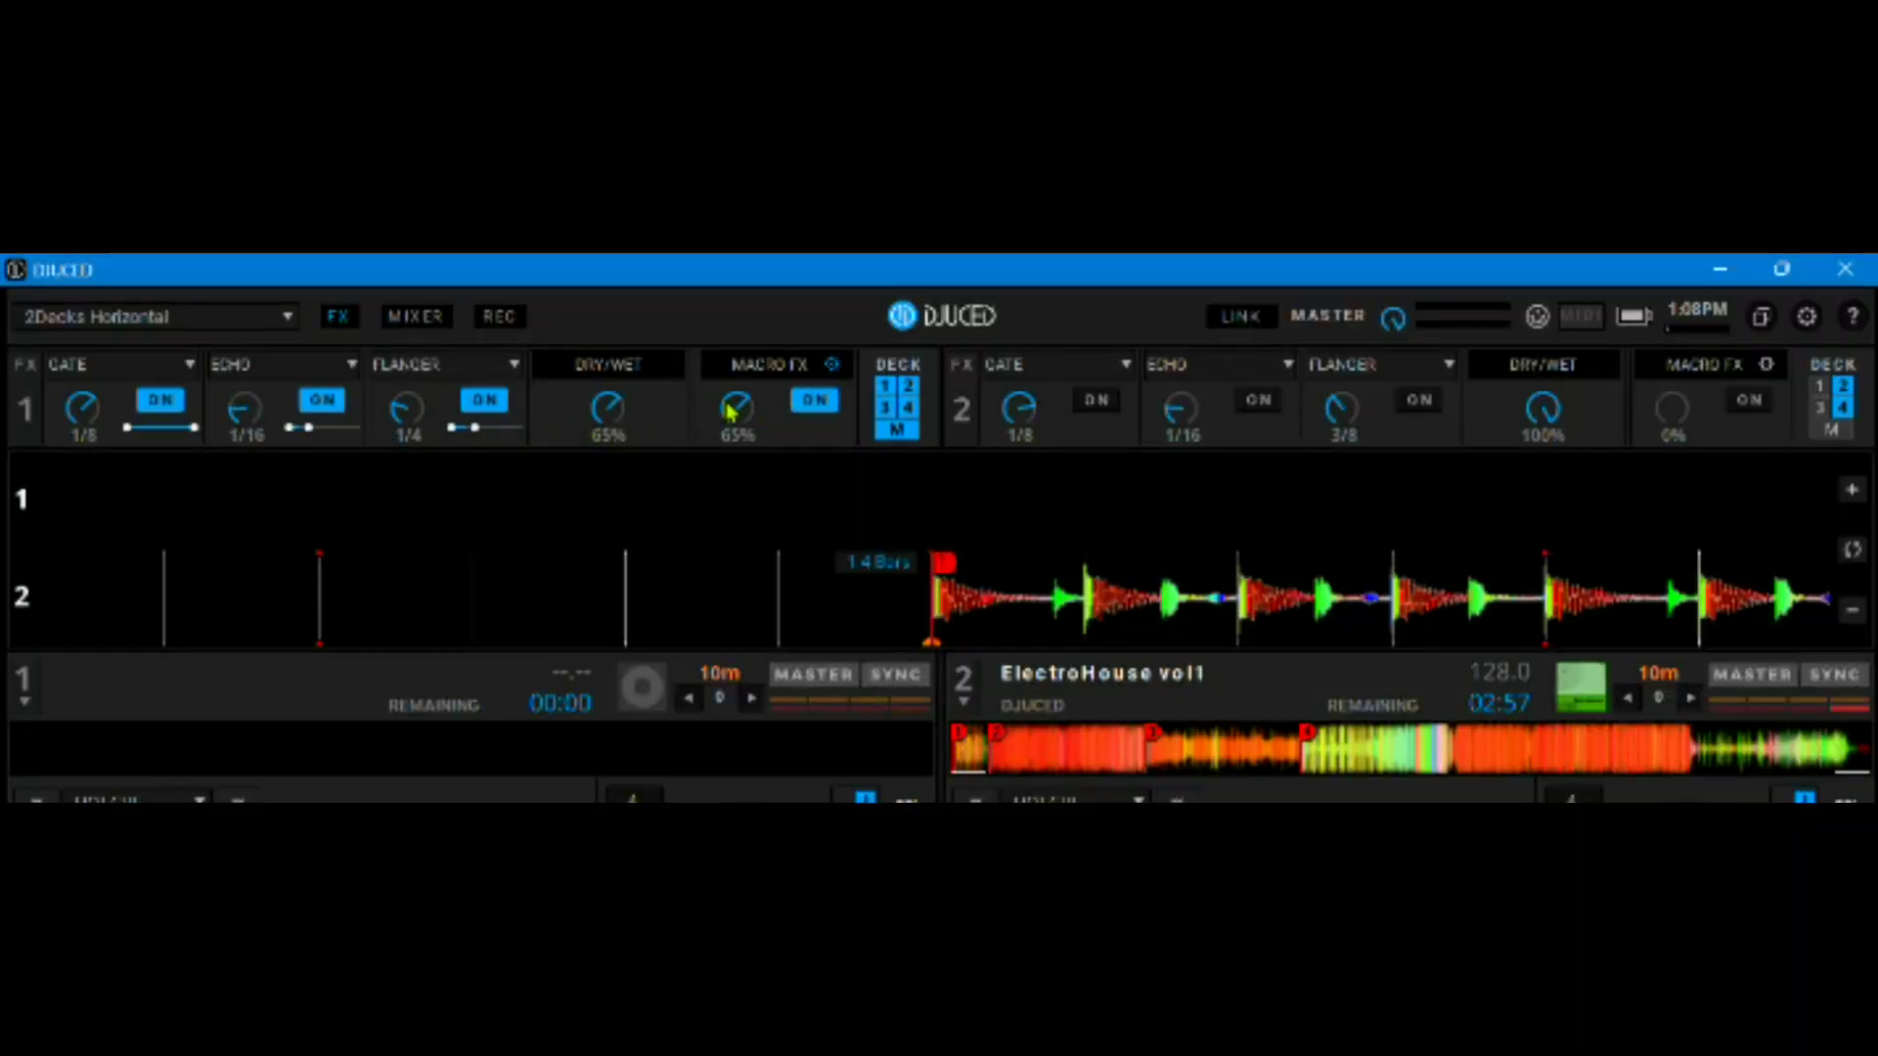
drag(747, 410, 749, 443)
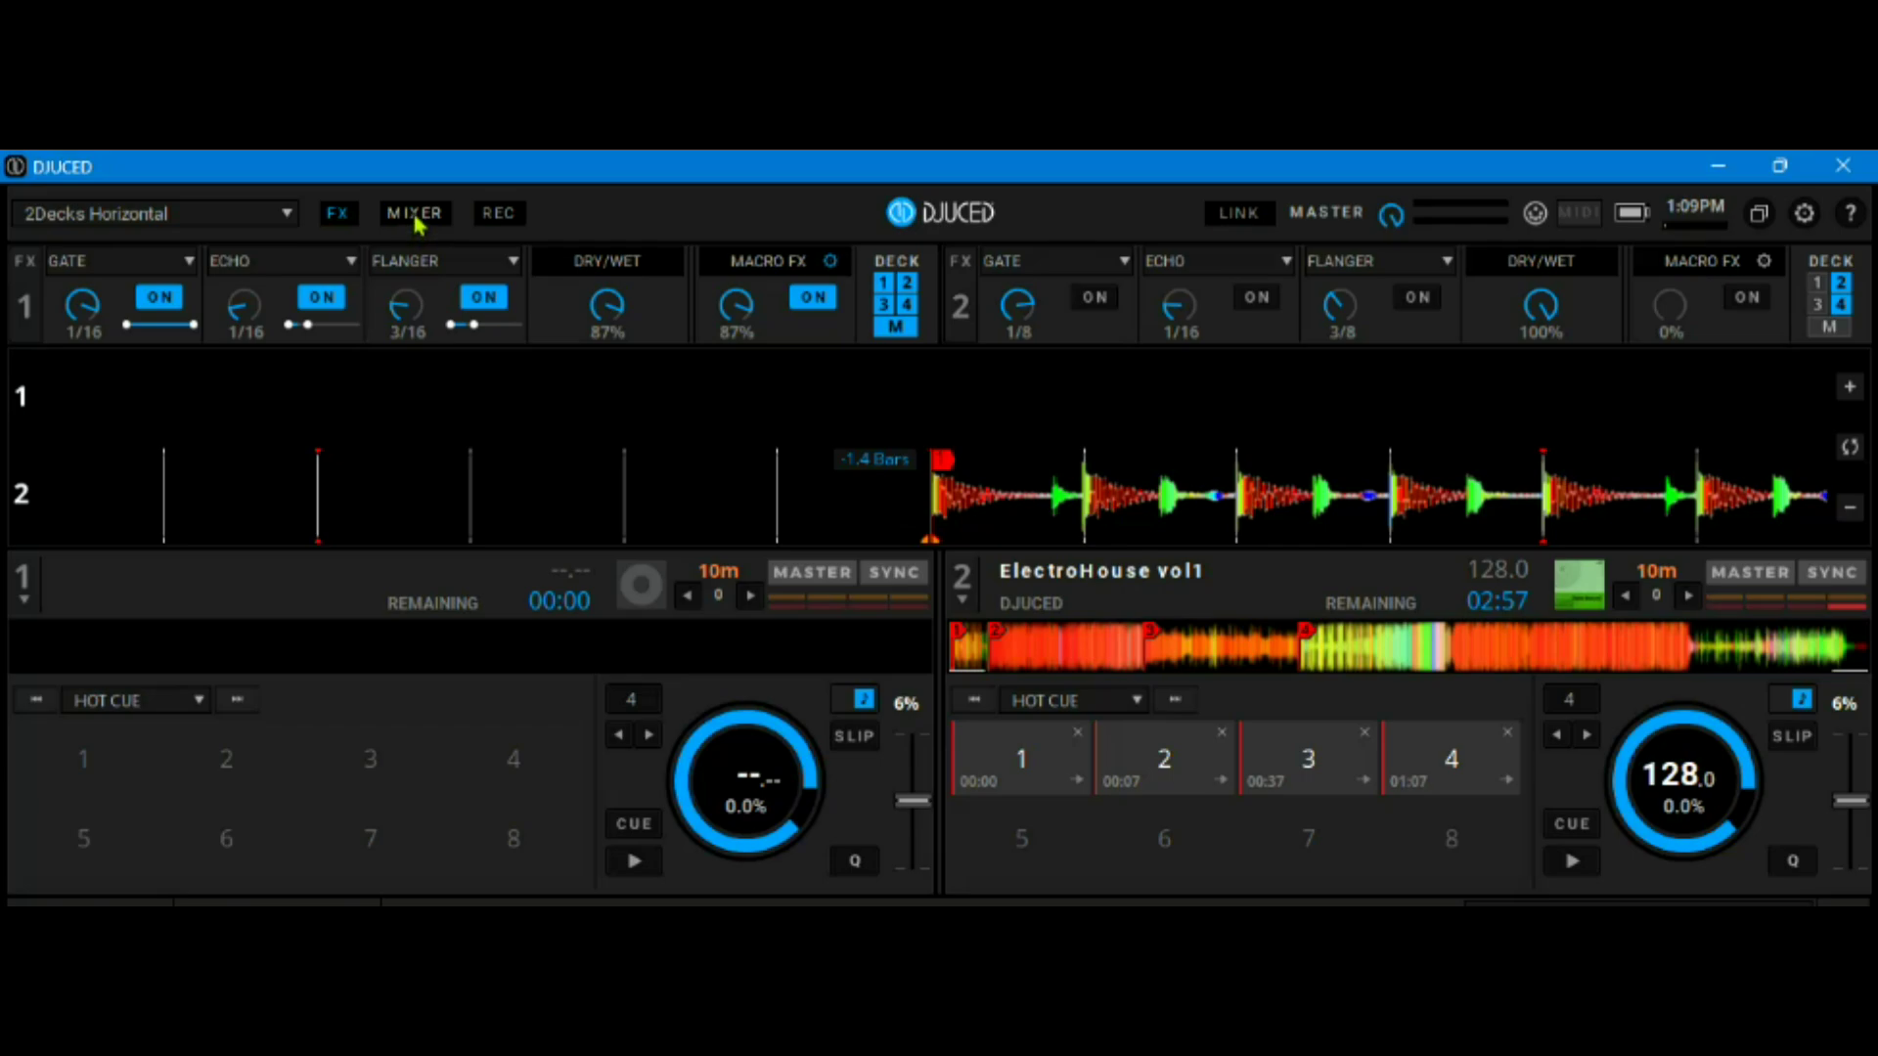
Step: Show the mixer between the decks and look over deck 1's FLTR channel effect choices
click(415, 214)
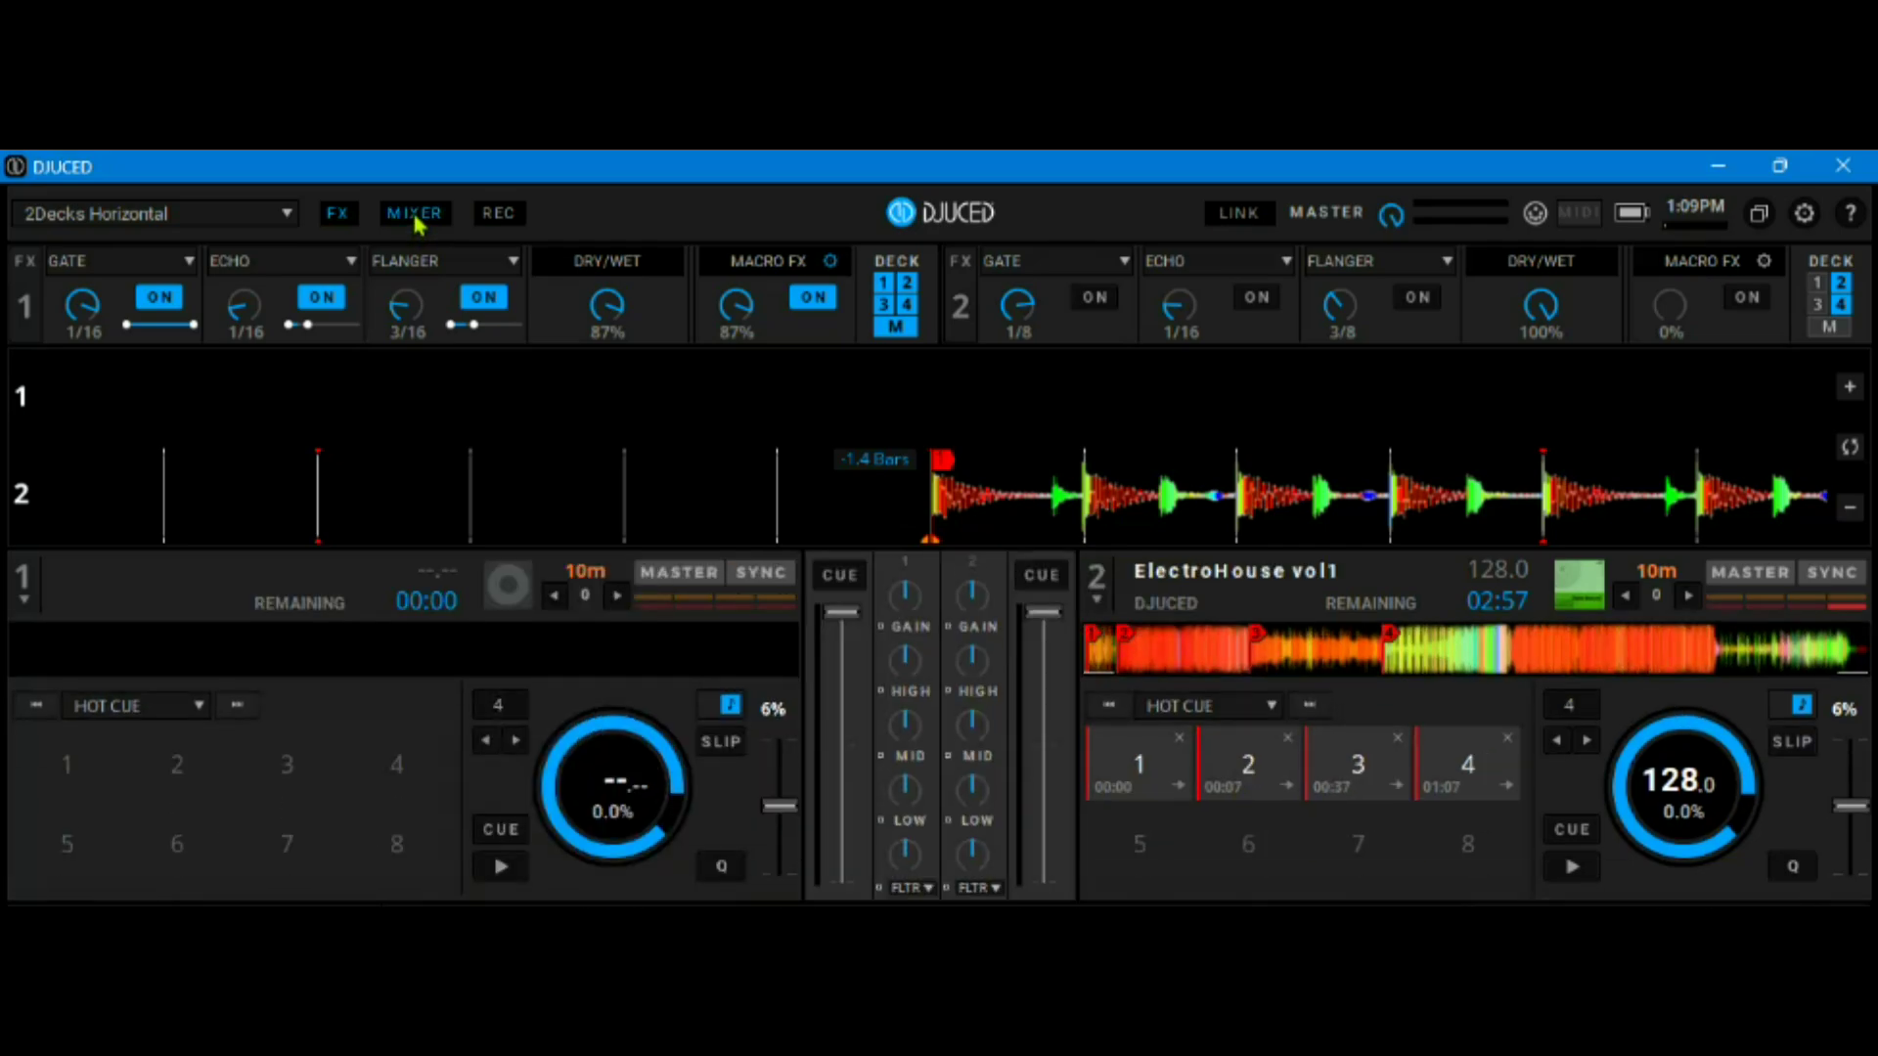
click(917, 890)
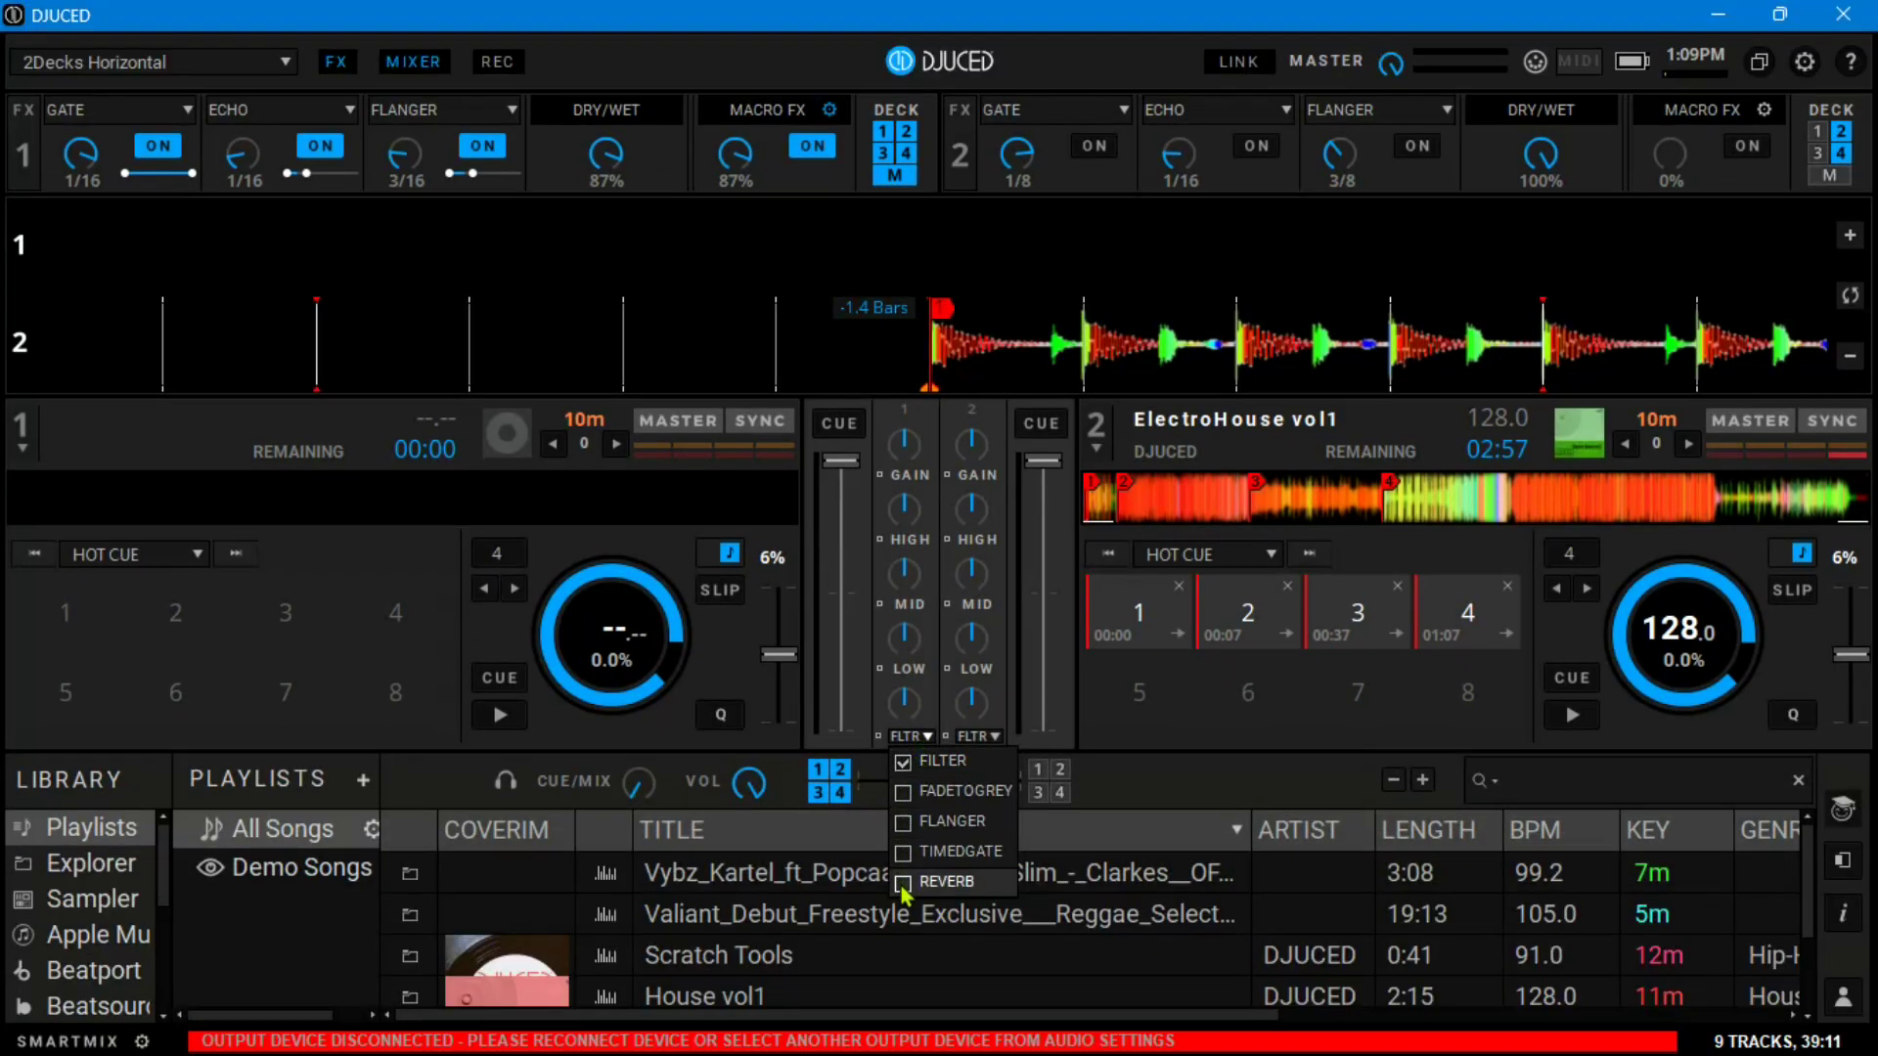
click(1054, 672)
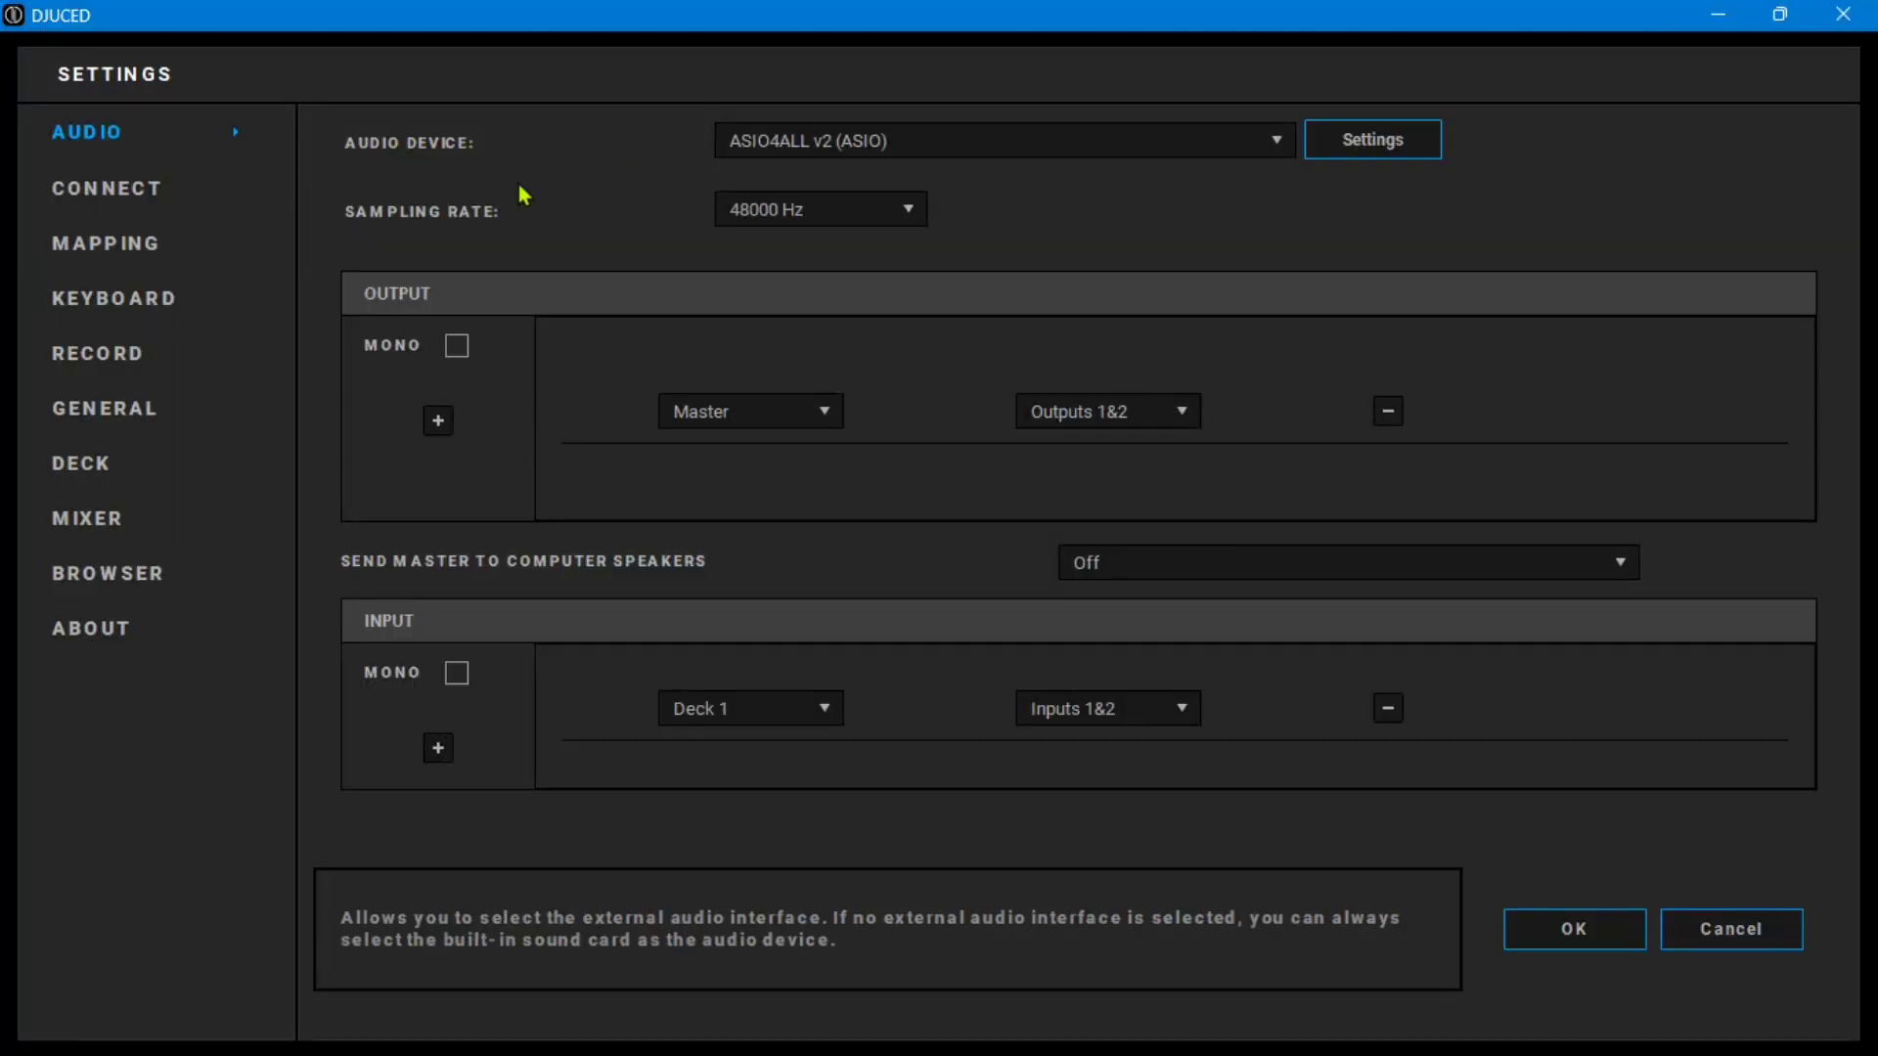
Step: Make Speakers (V8) (WASAPI) the audio device, then play ElectroHouse vol1 on deck 2
click(786, 162)
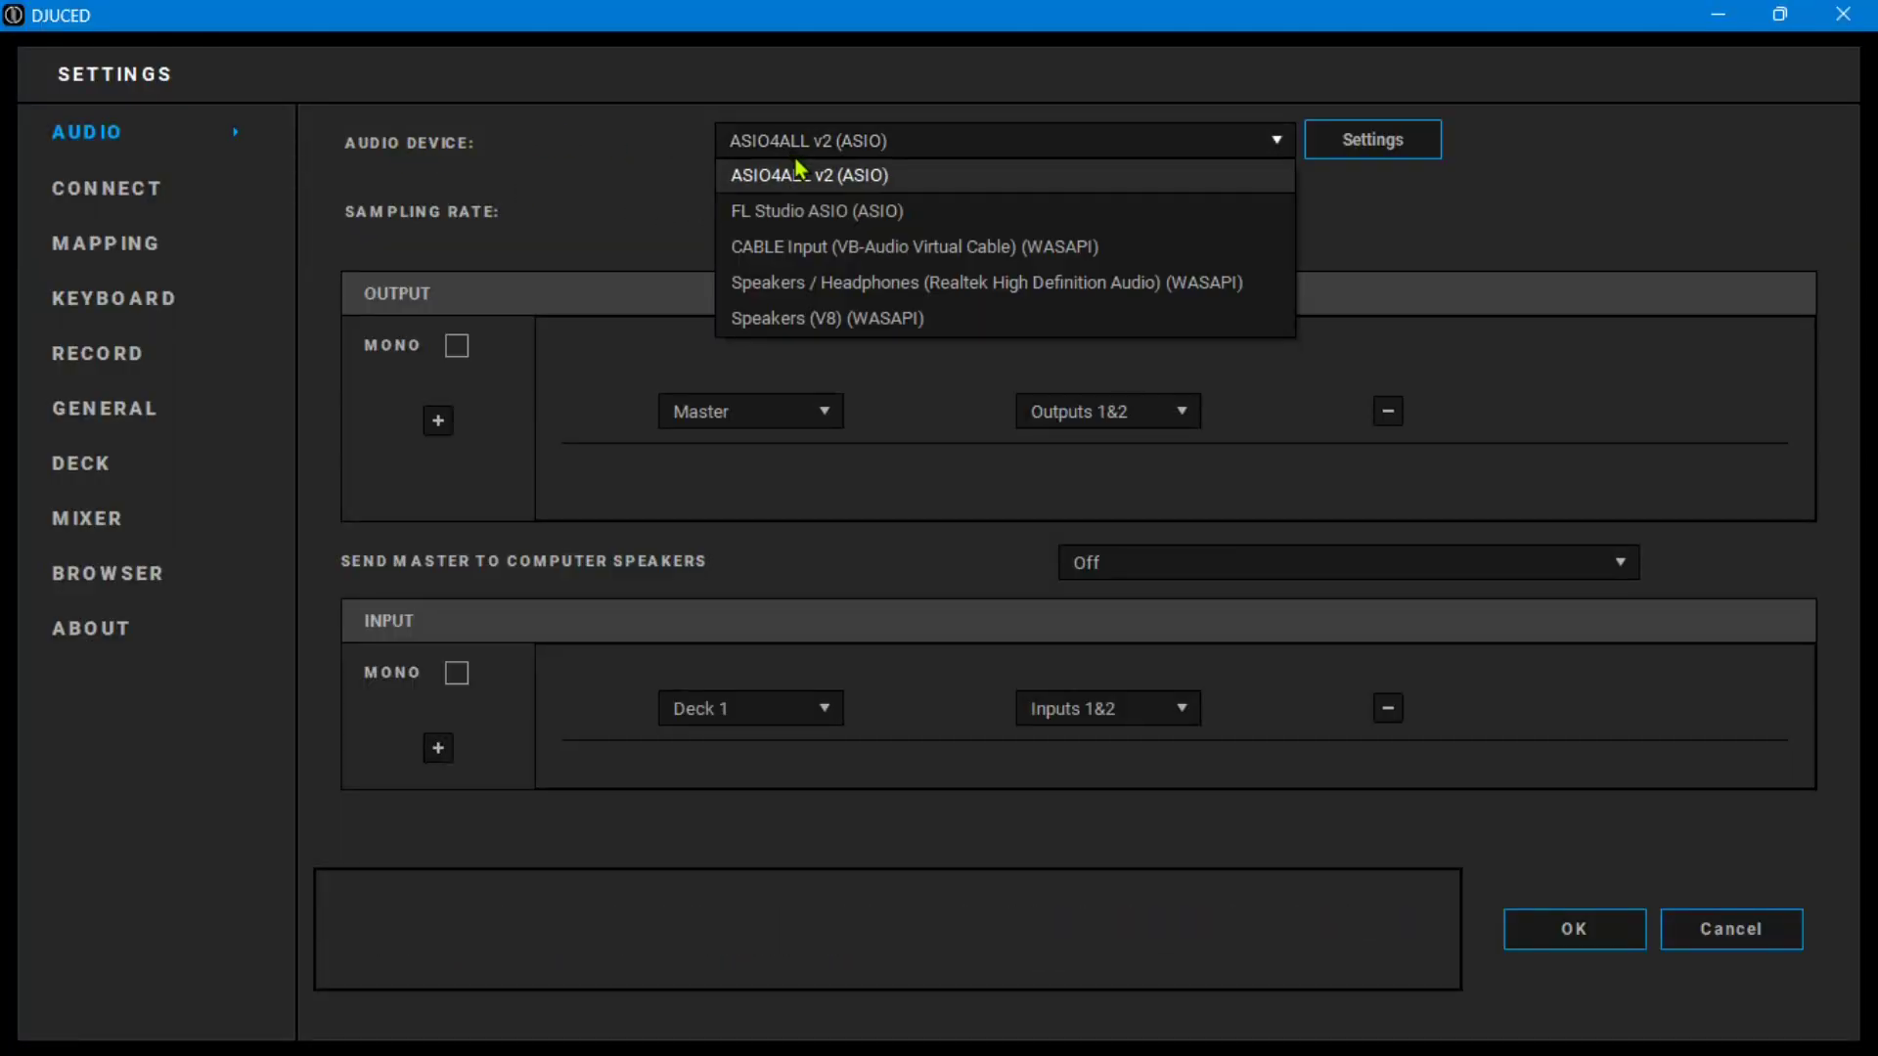
click(838, 319)
click(1552, 938)
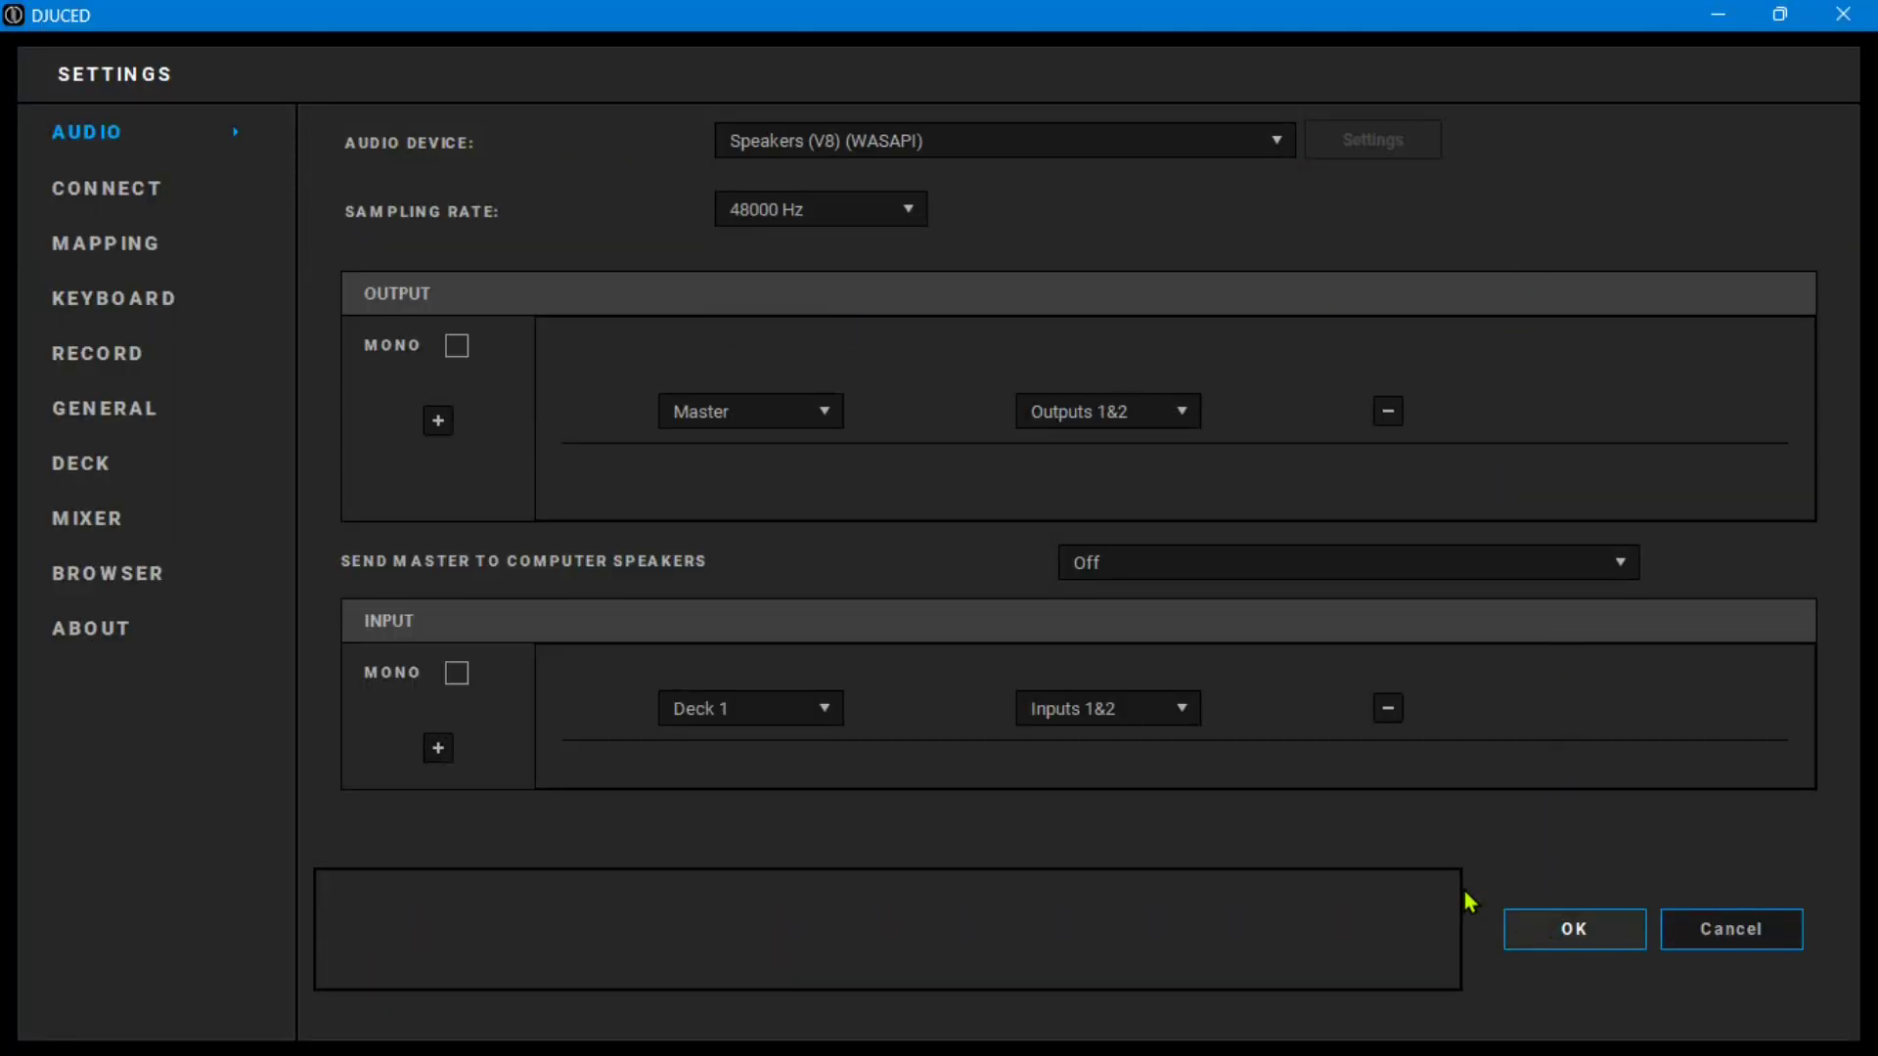
click(1568, 684)
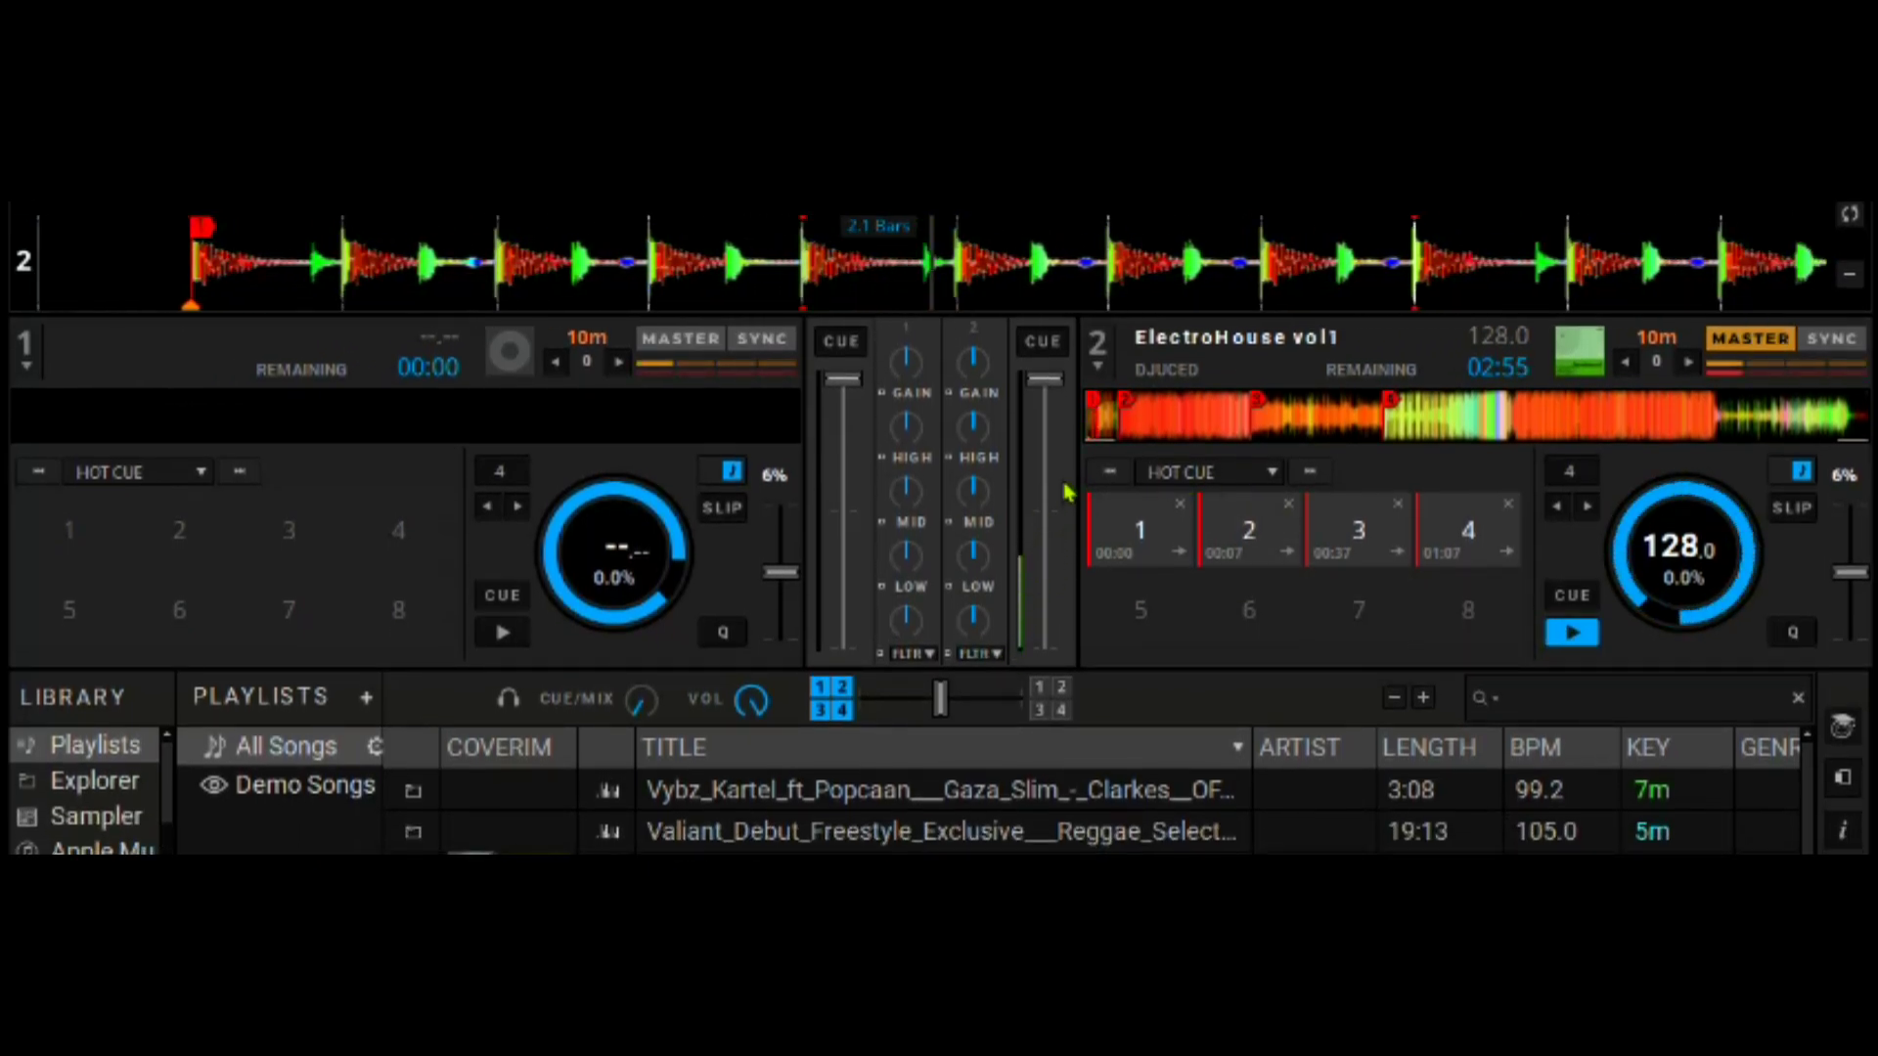
Step: Audition FadeToGrey as deck 2's channel effect, then switch back to Filter
click(995, 660)
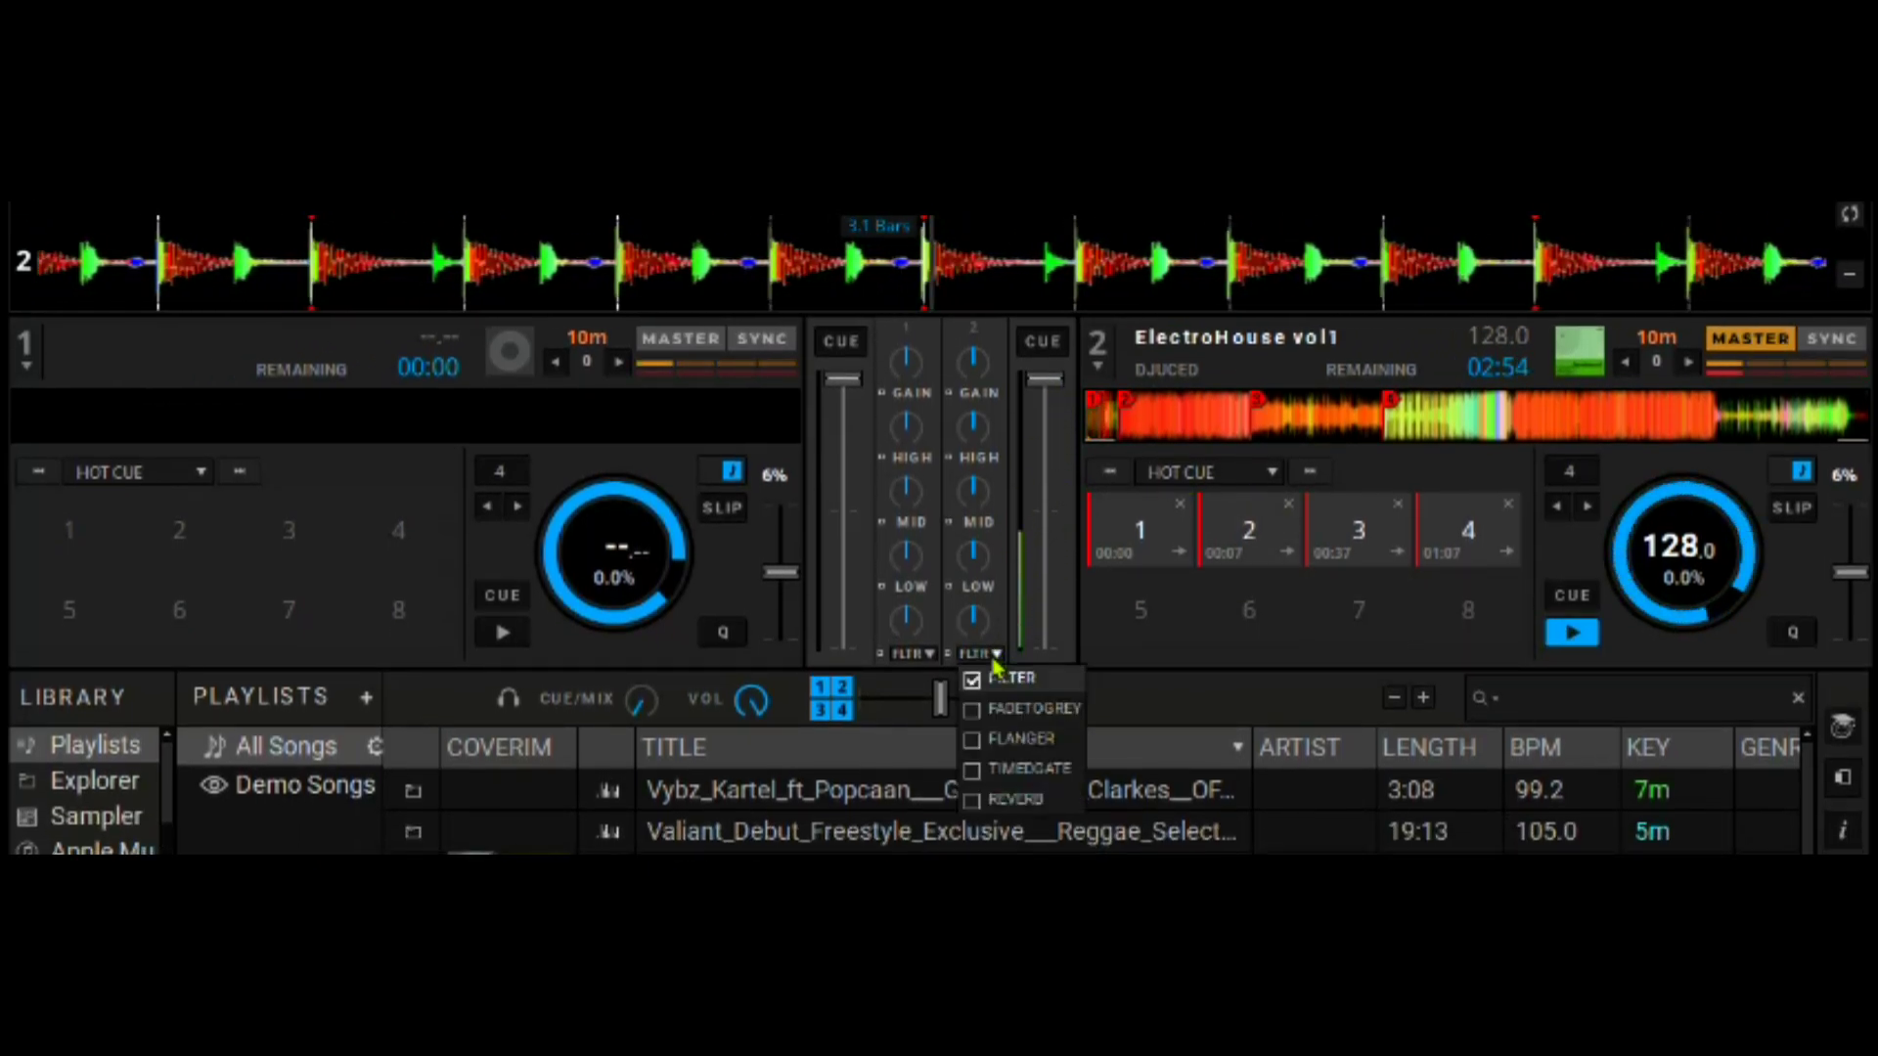
click(978, 710)
drag(973, 619, 1015, 622)
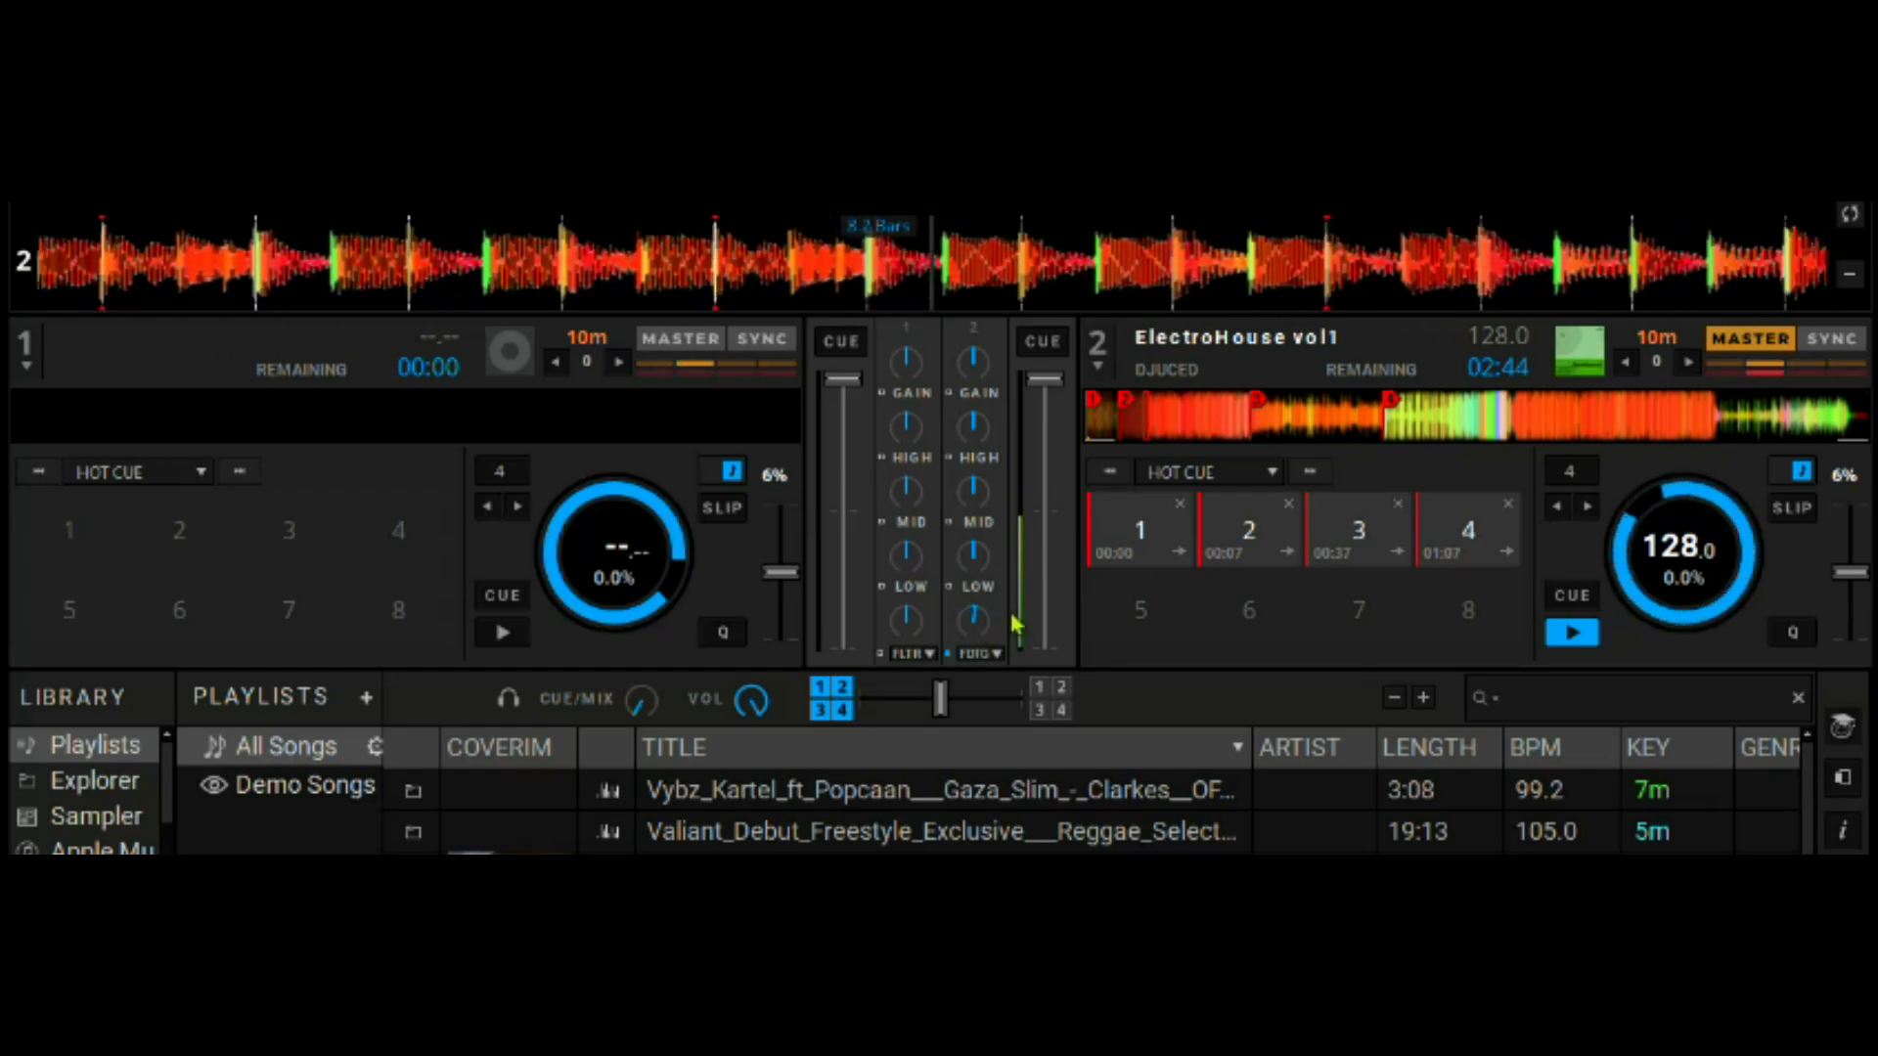
click(978, 654)
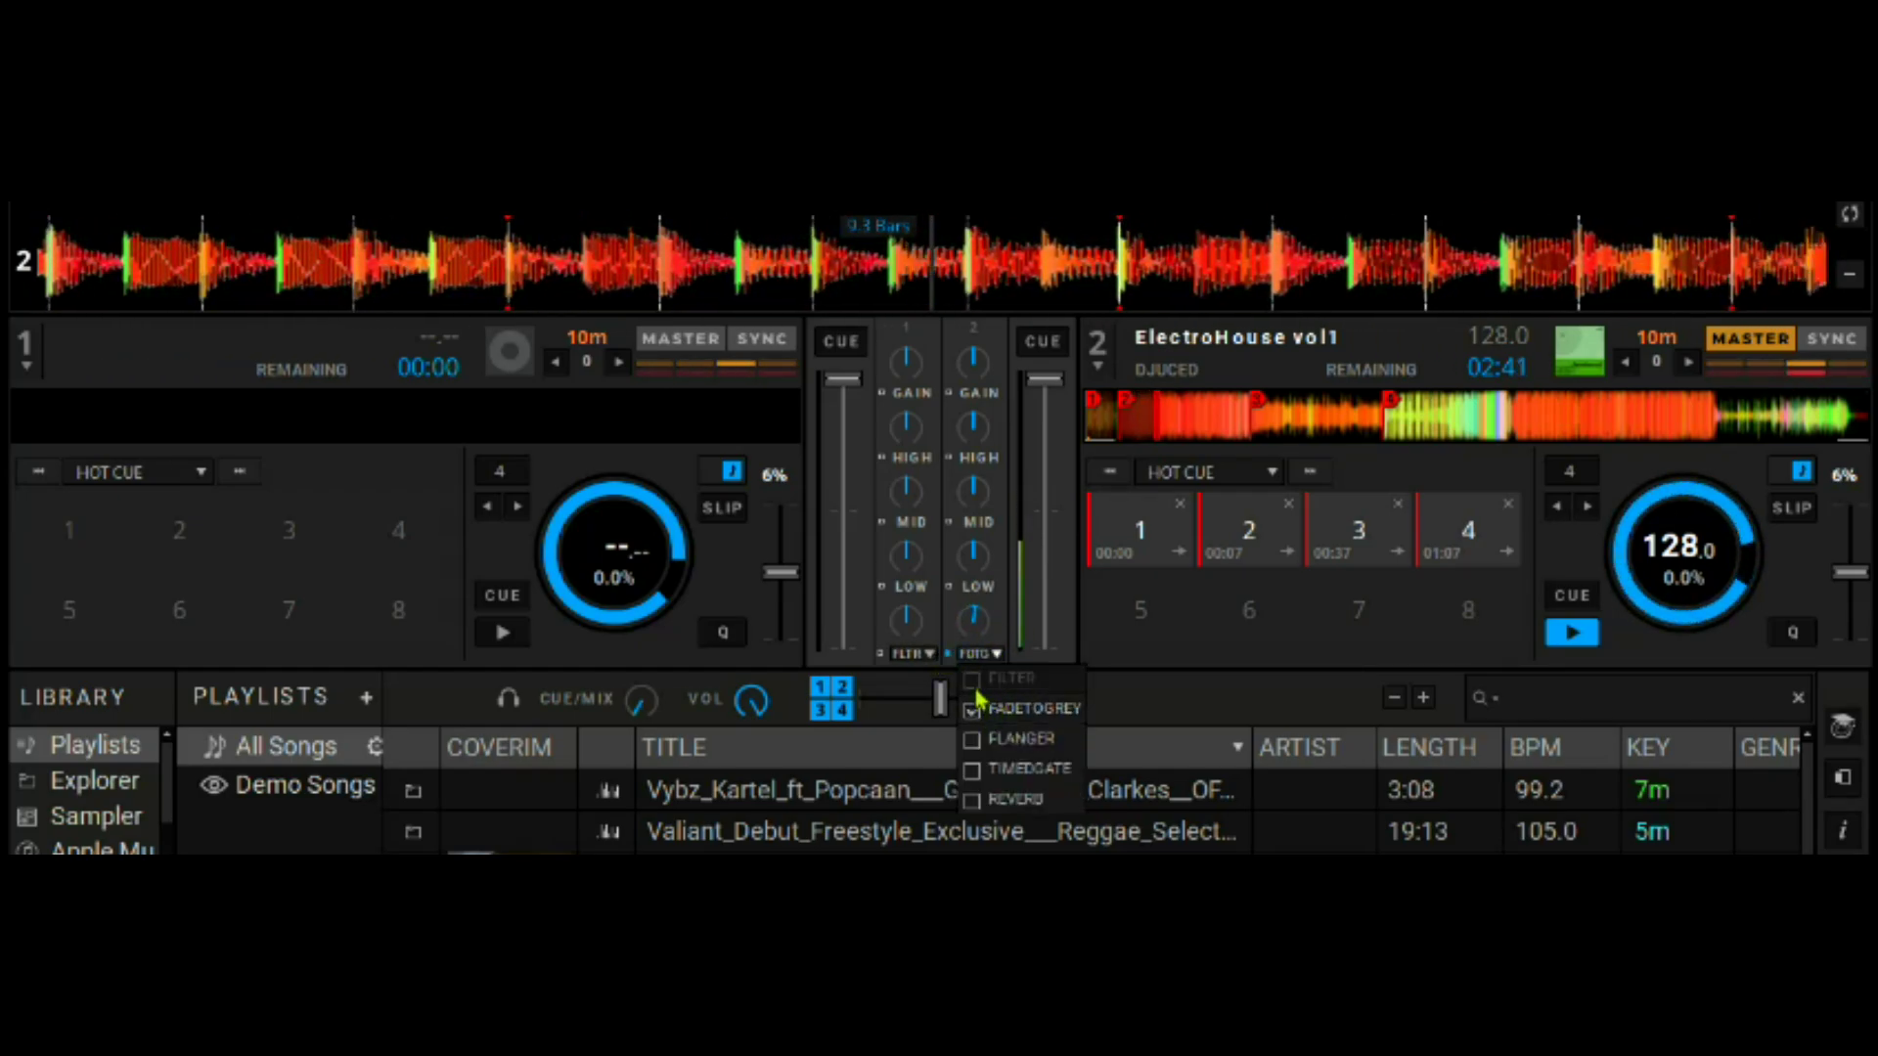
click(1007, 677)
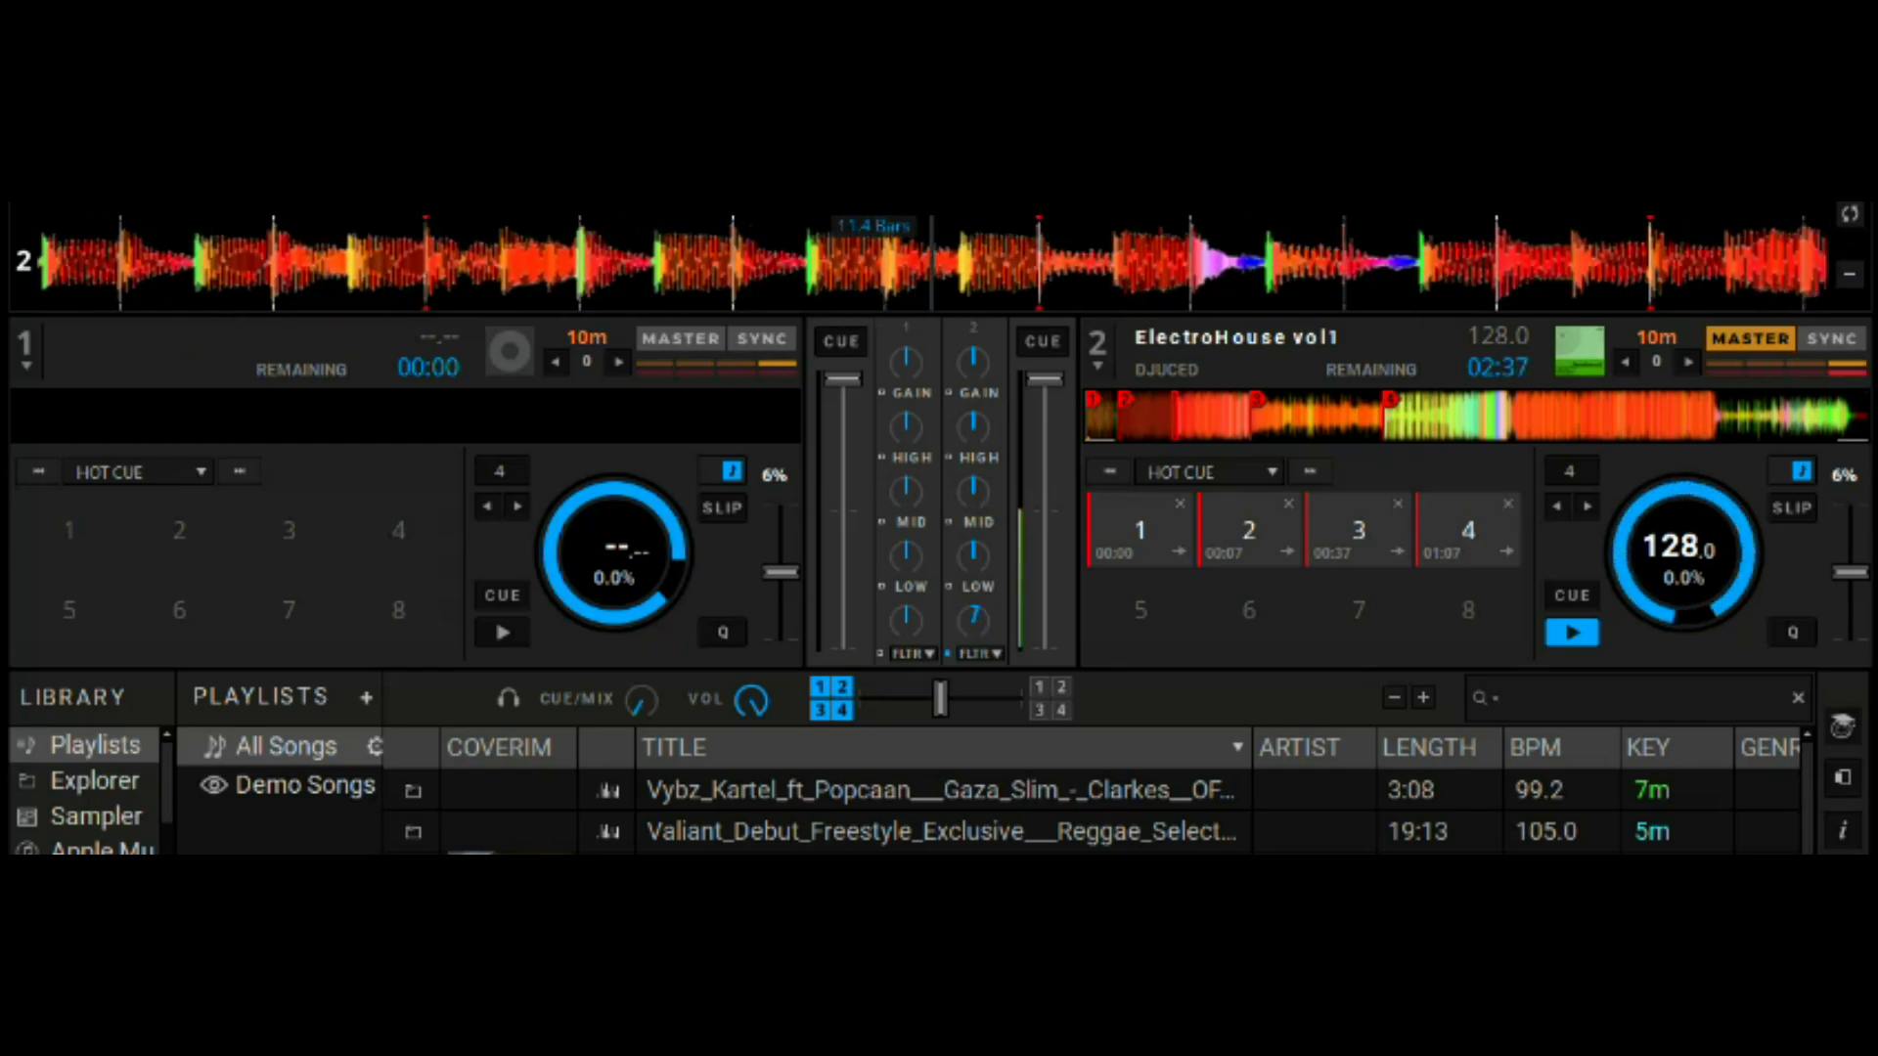
Step: Try TimeGate, return deck 2 to its cue point, and settle on Reverb
click(980, 653)
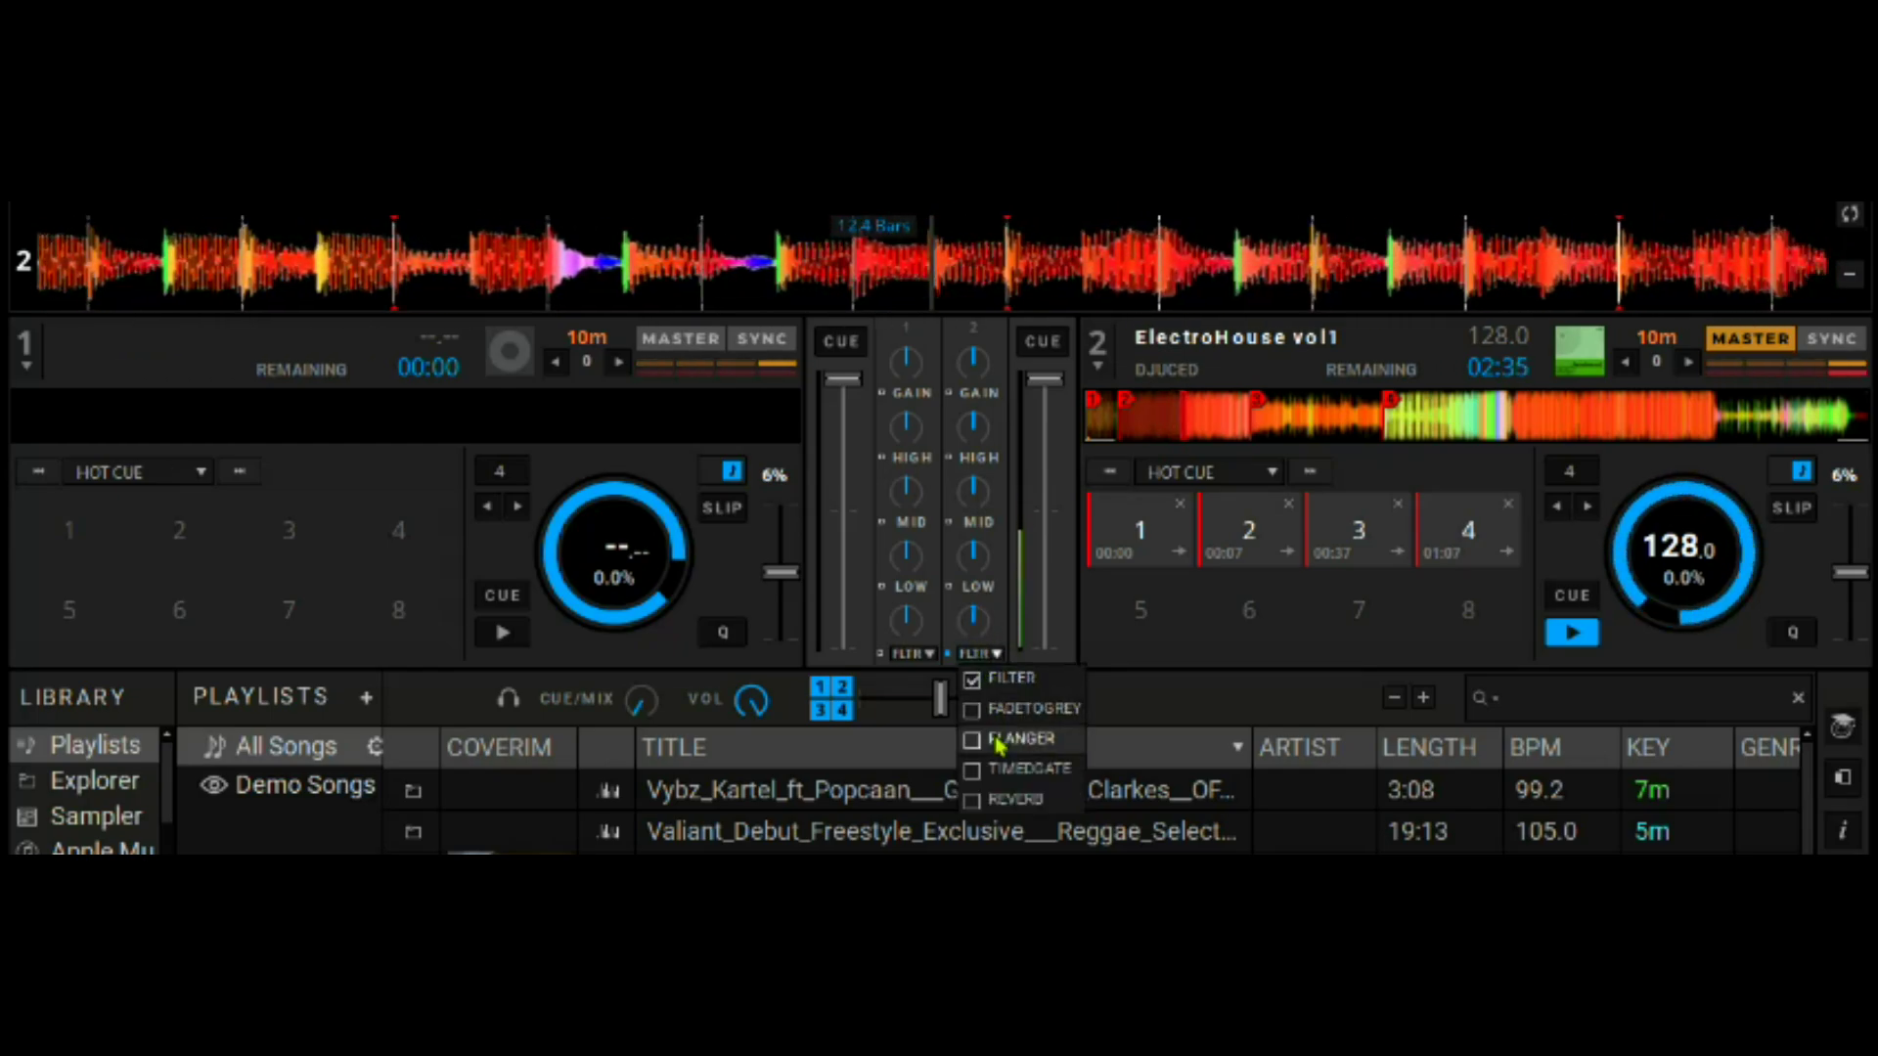
click(1007, 766)
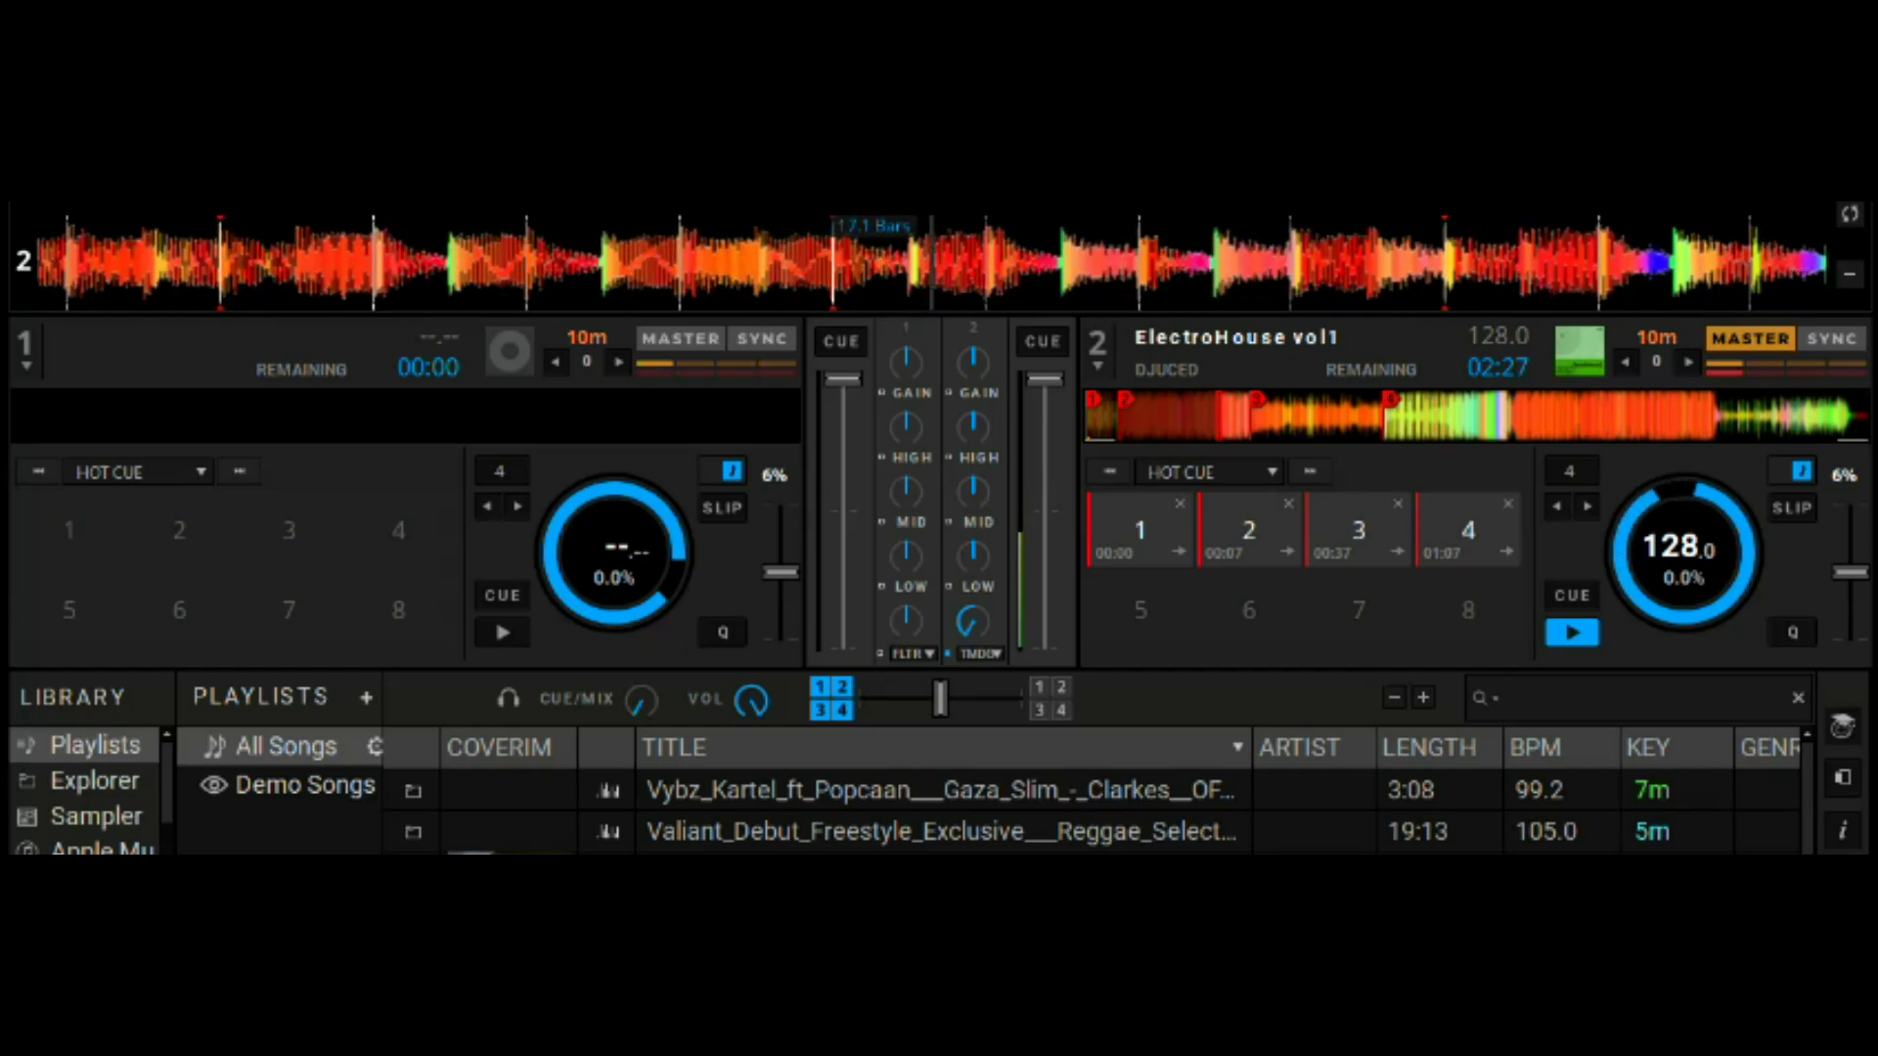
click(1574, 601)
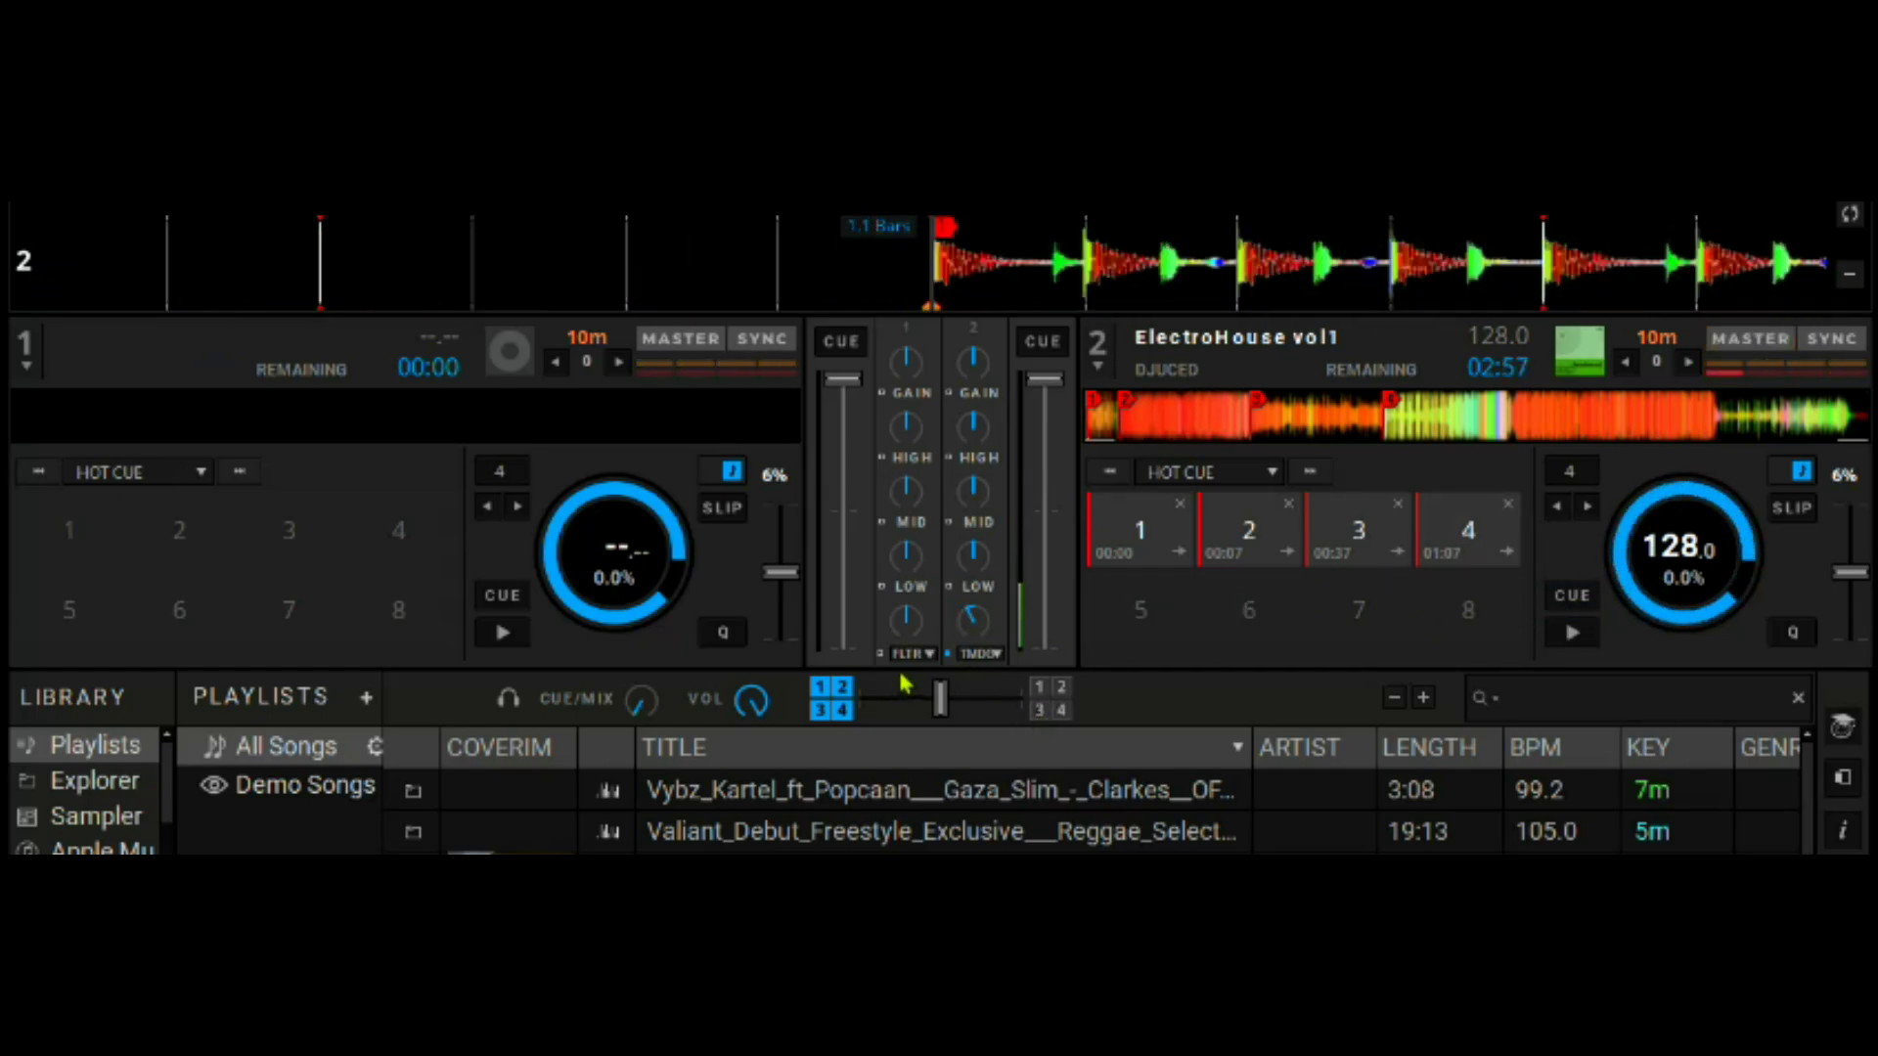
click(981, 653)
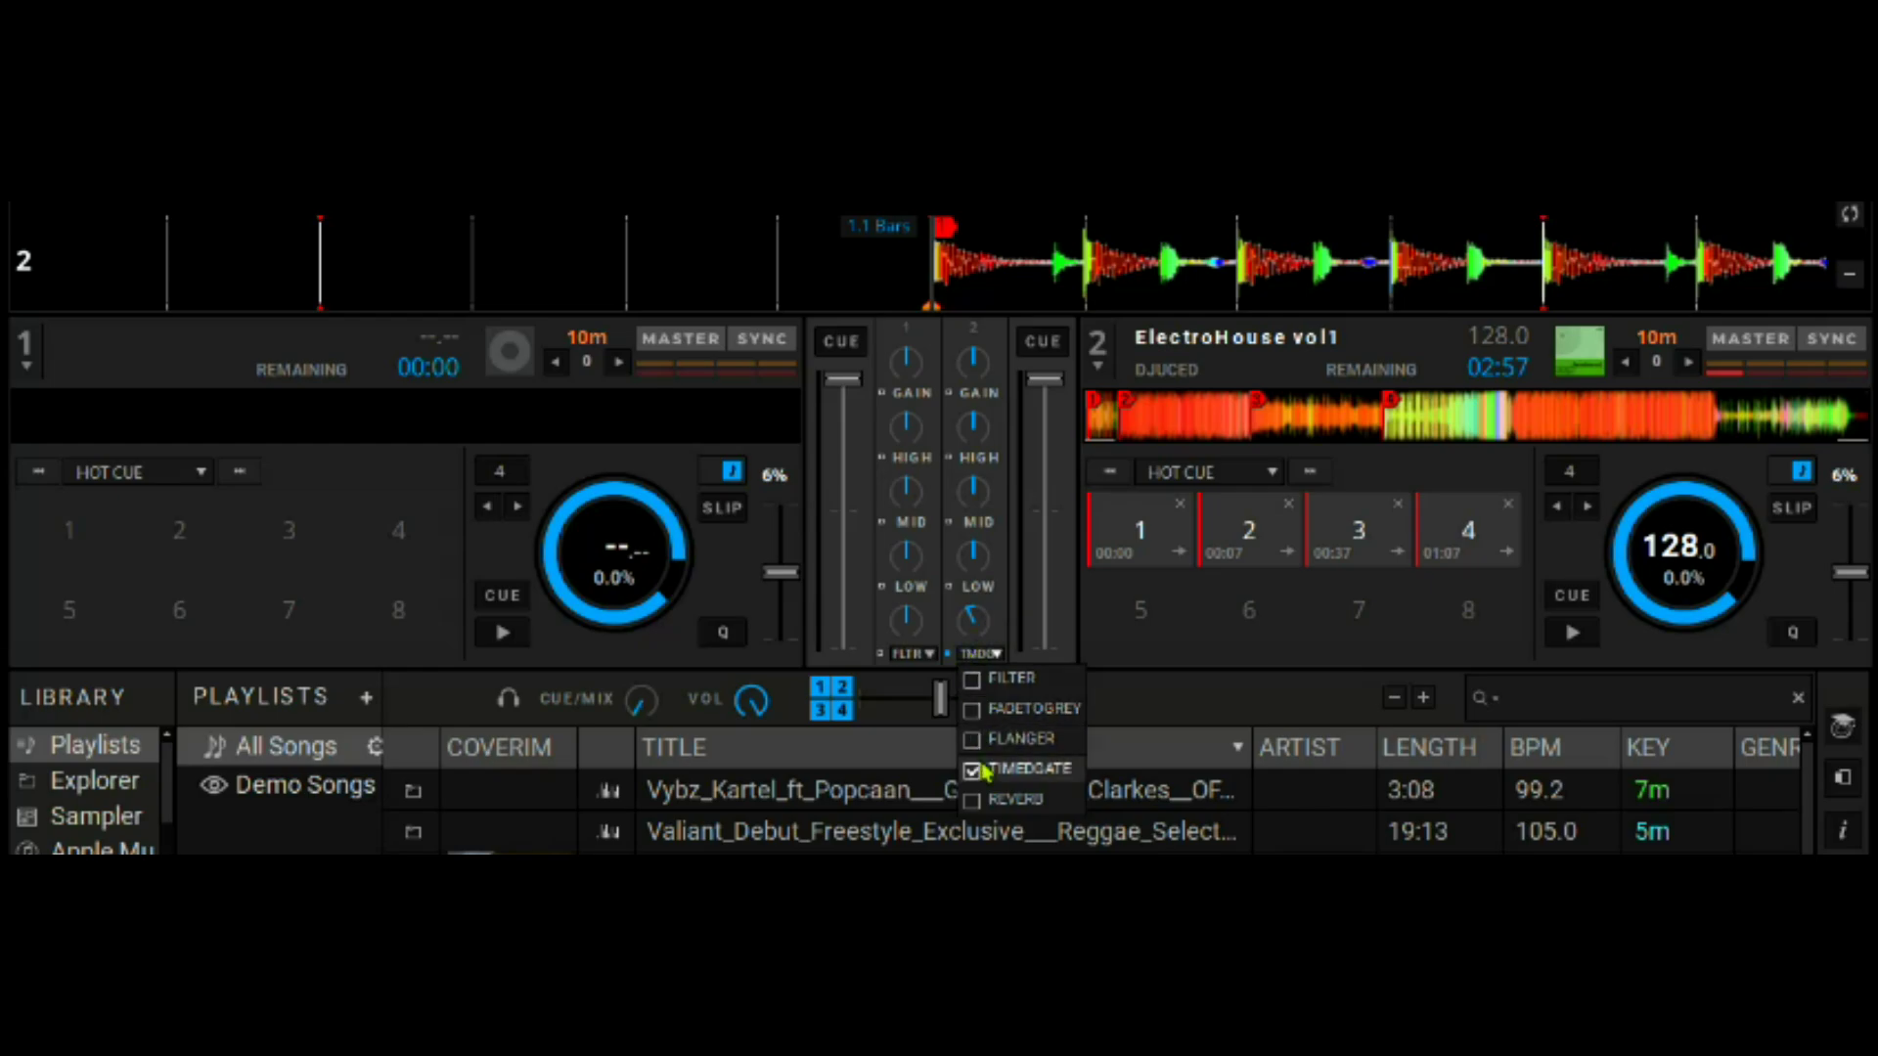
click(978, 800)
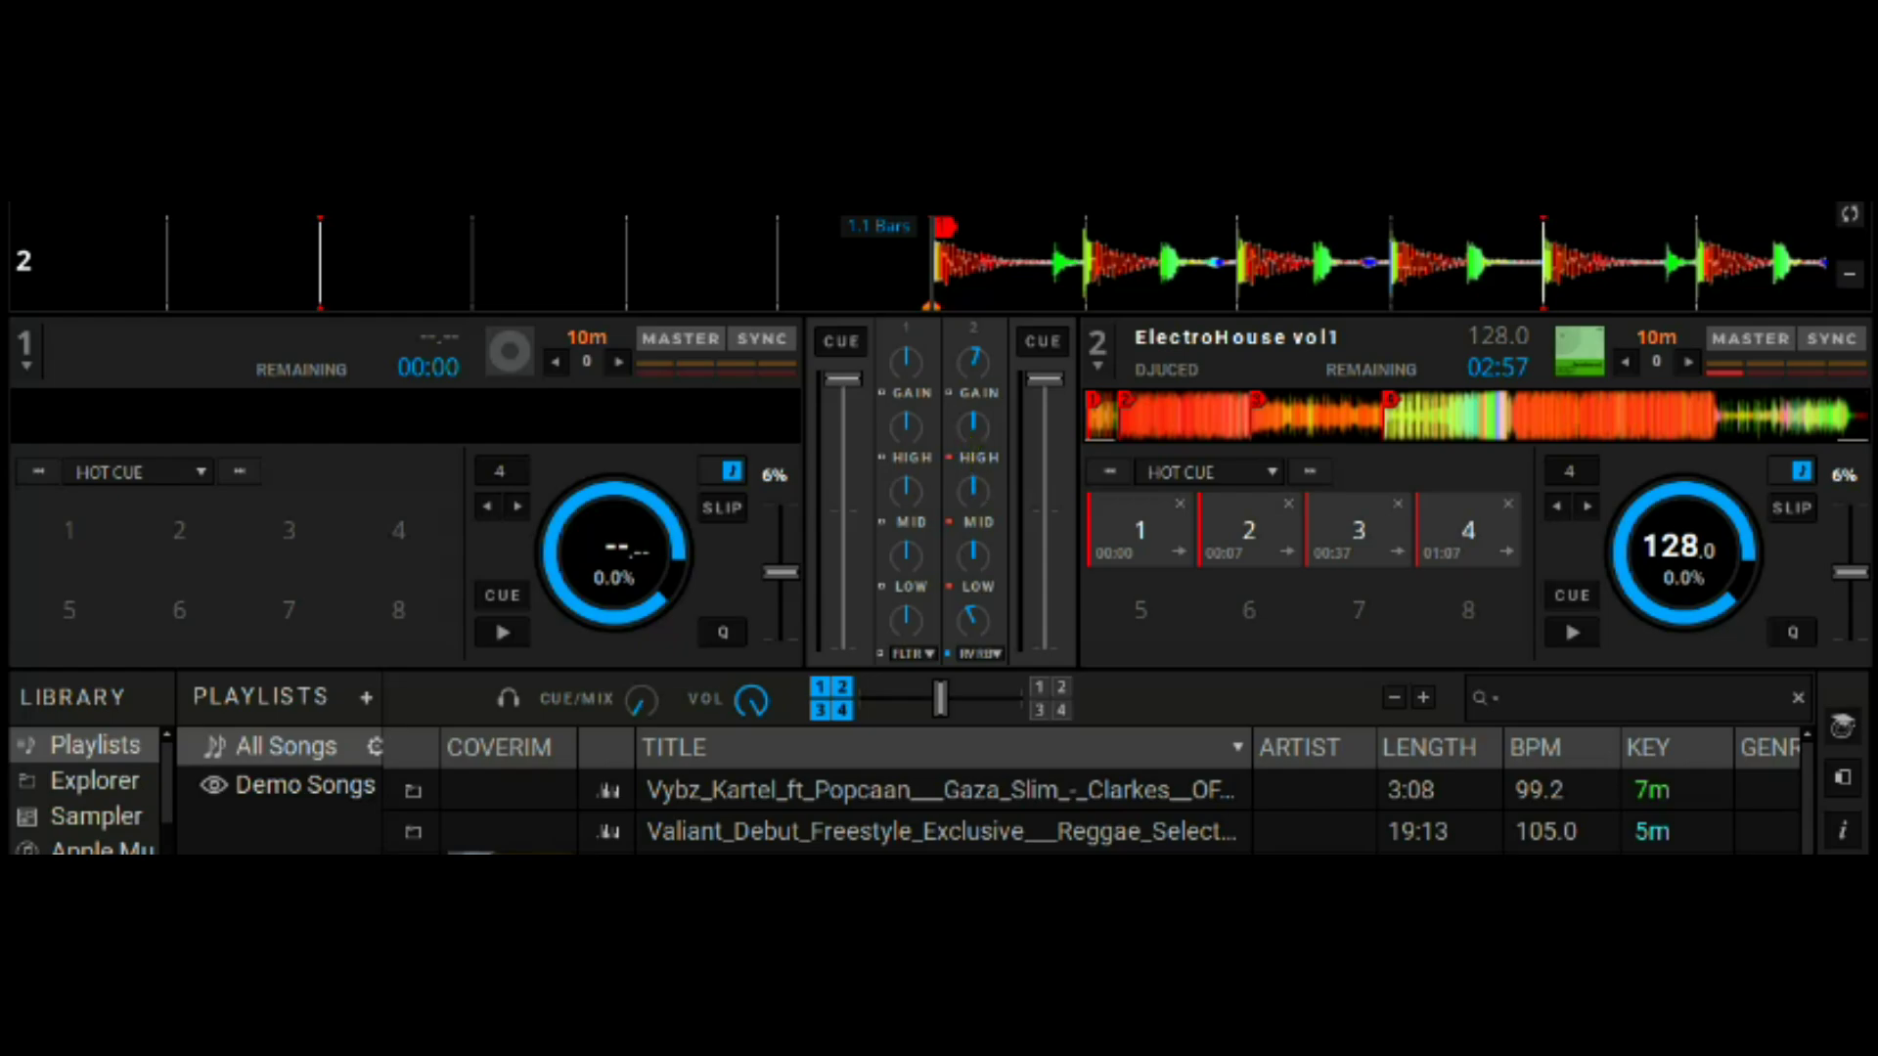
Step: Return channel 2's GAIN and HIGH EQ knobs to their centre positions
double_click(971, 427)
double_click(973, 426)
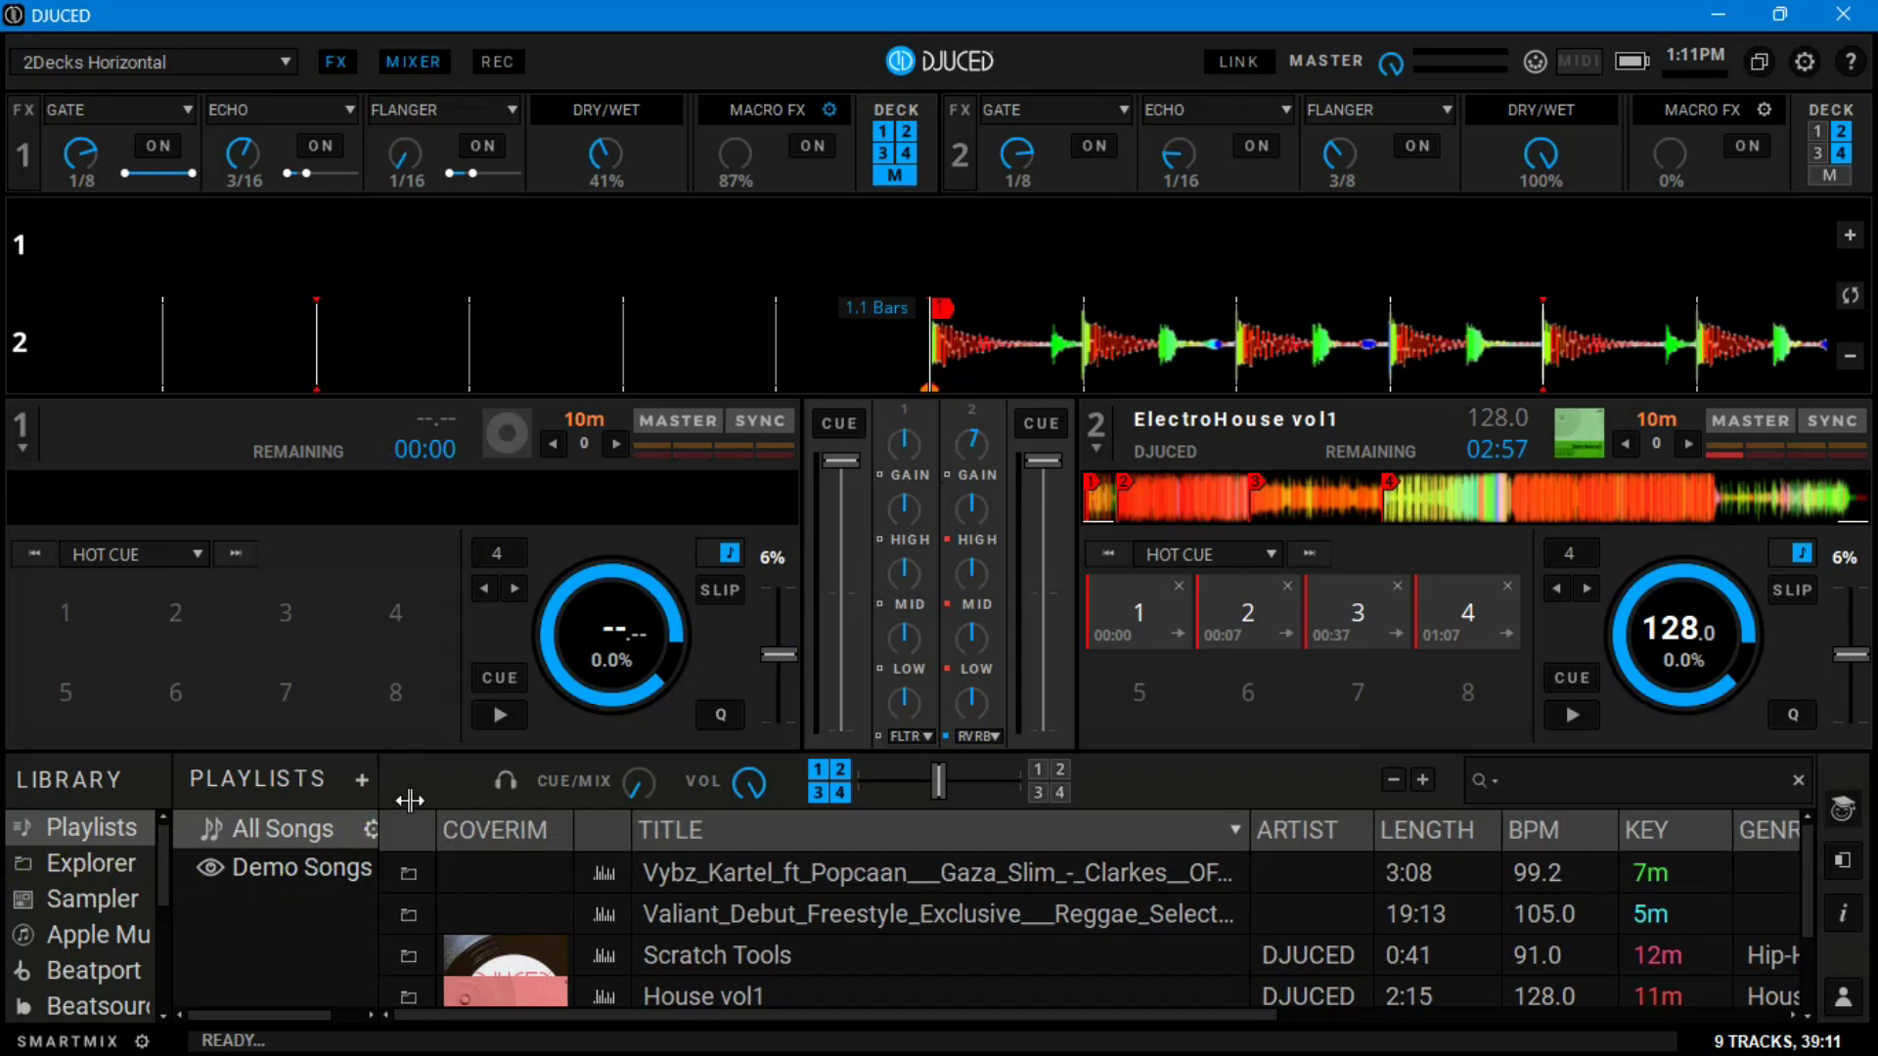
Step: Widen the playlists panel and list the Sampler's Samples Packs in the library
drag(380, 817, 457, 822)
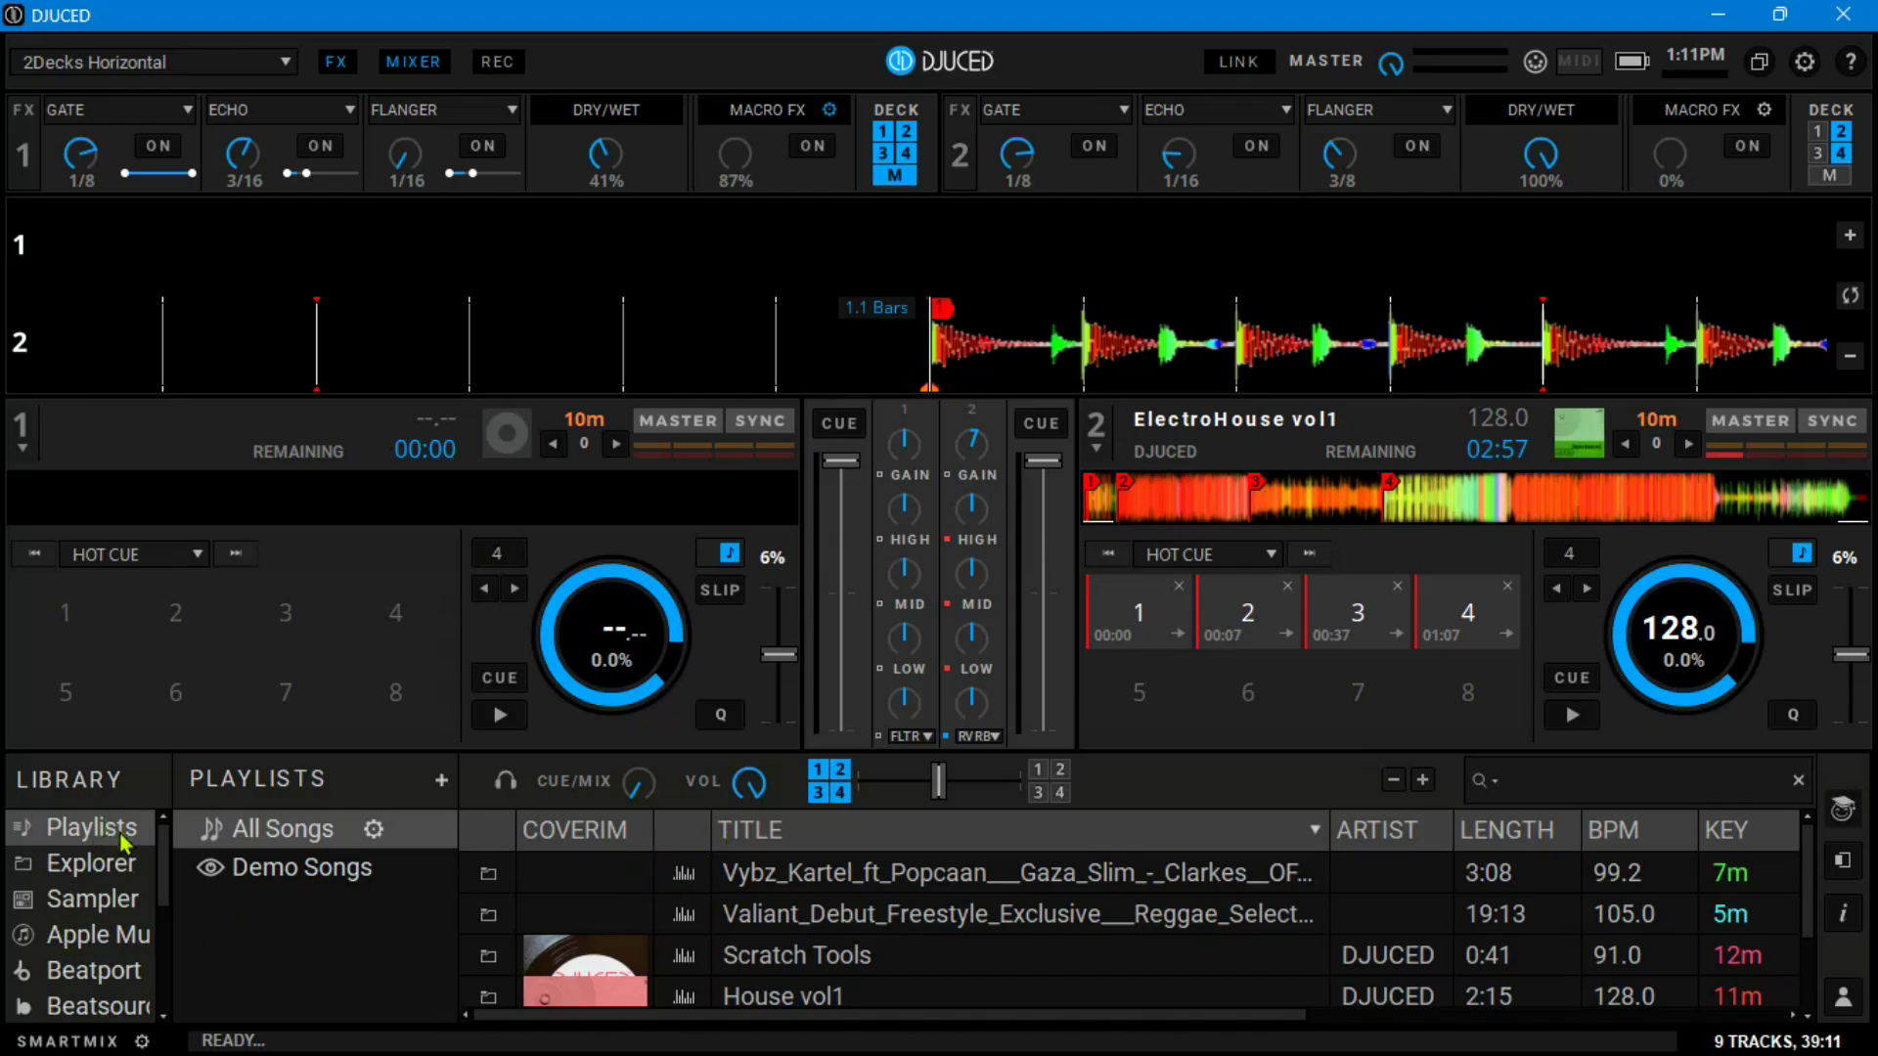
click(91, 865)
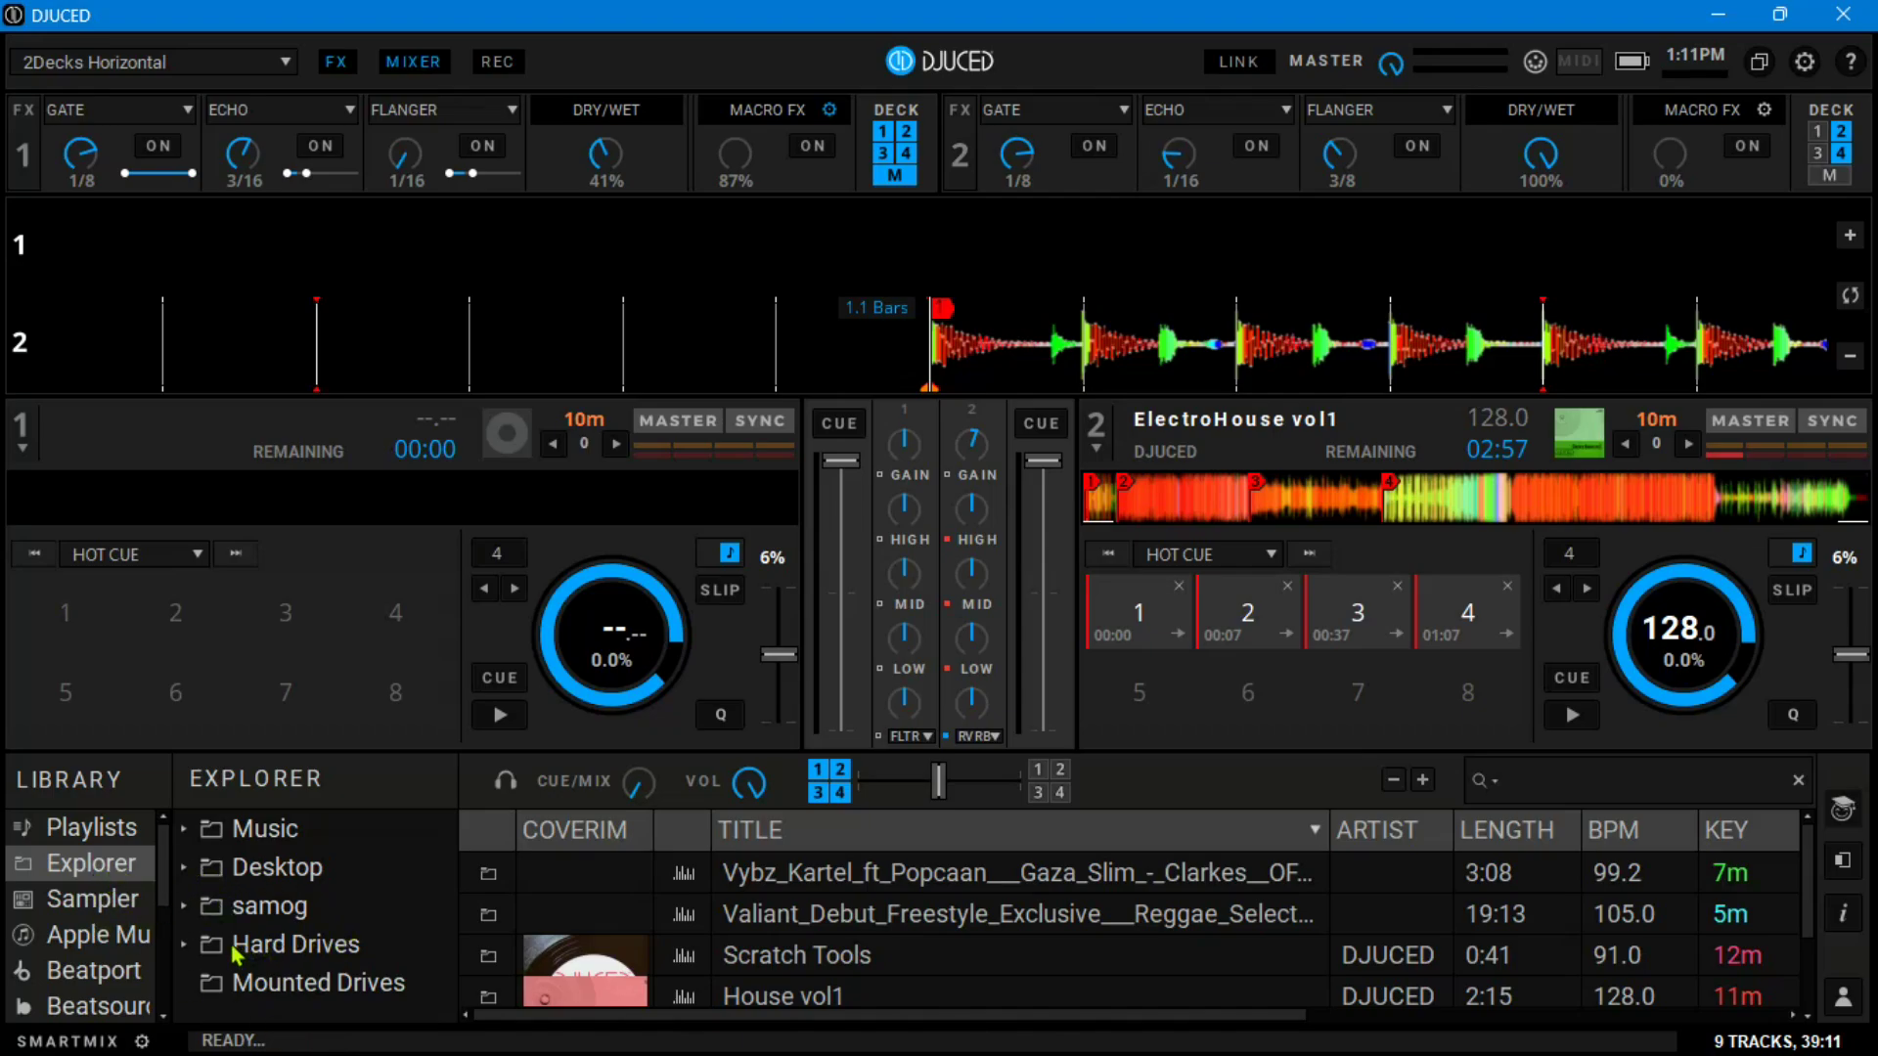
click(60, 902)
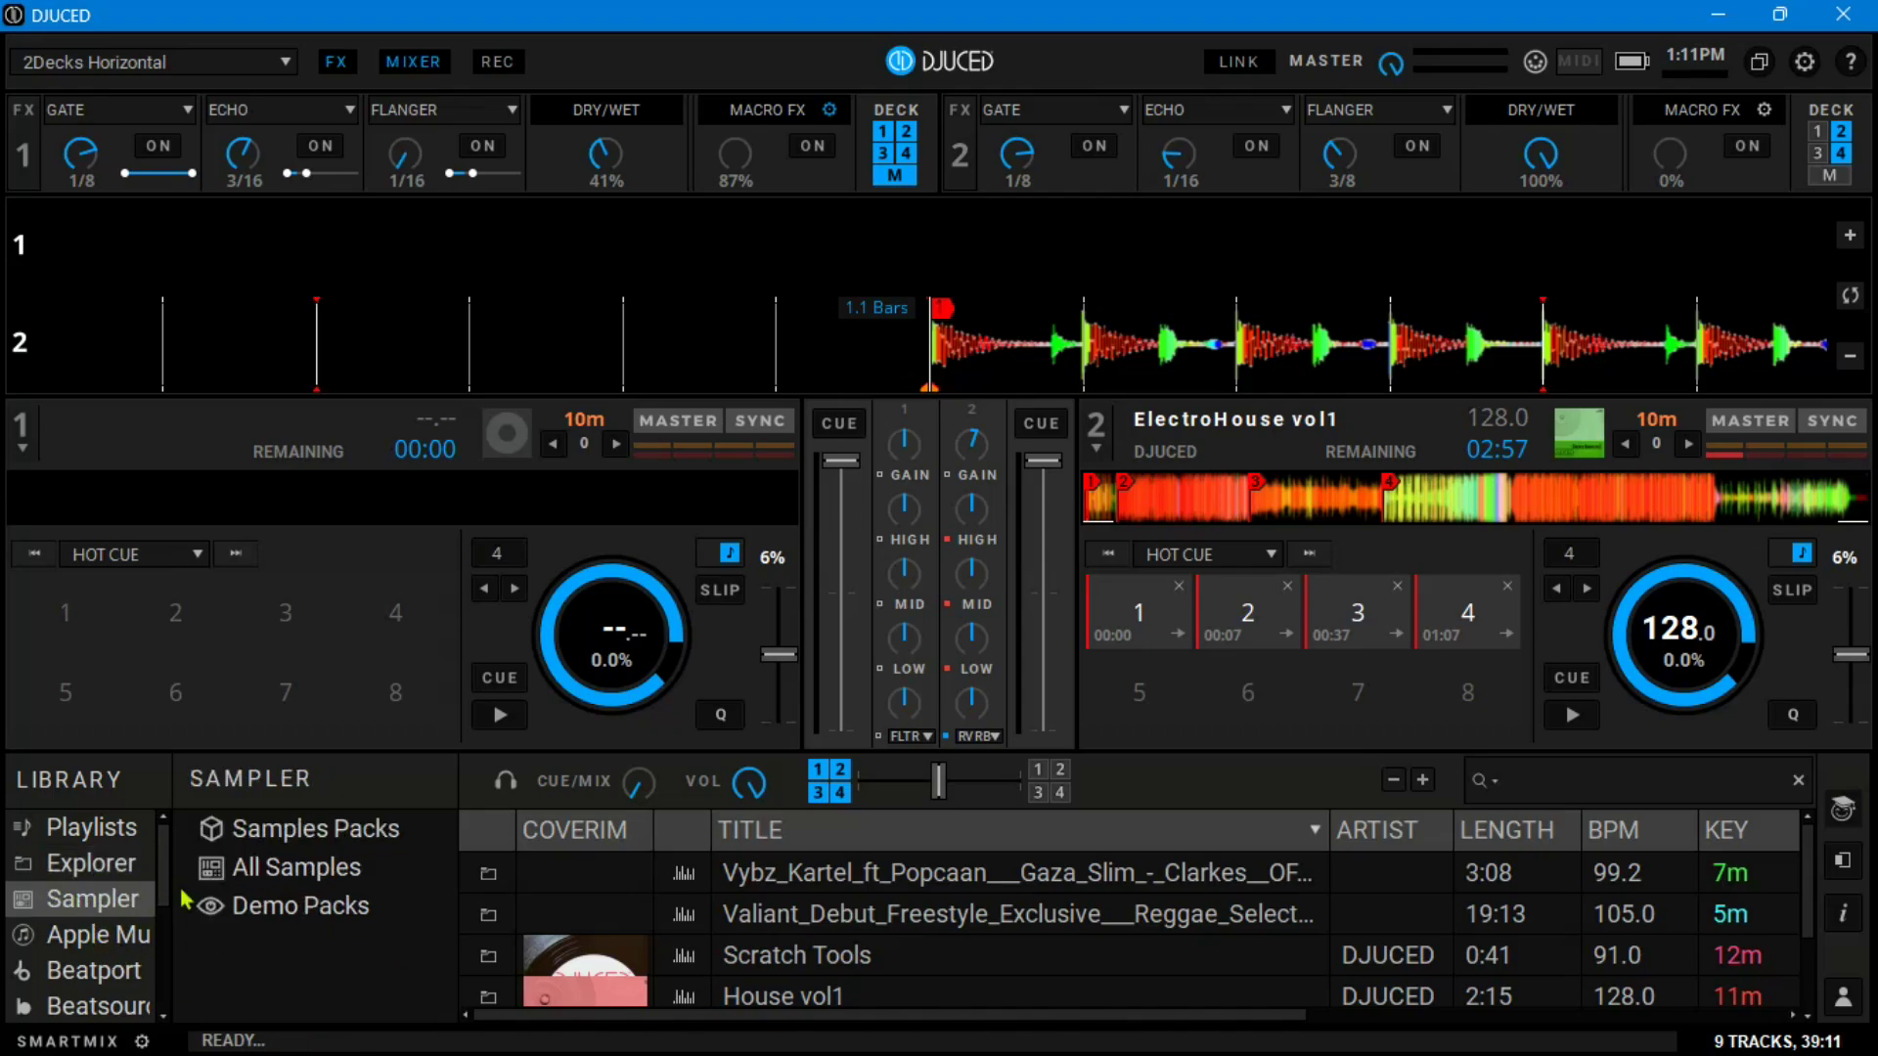
click(314, 831)
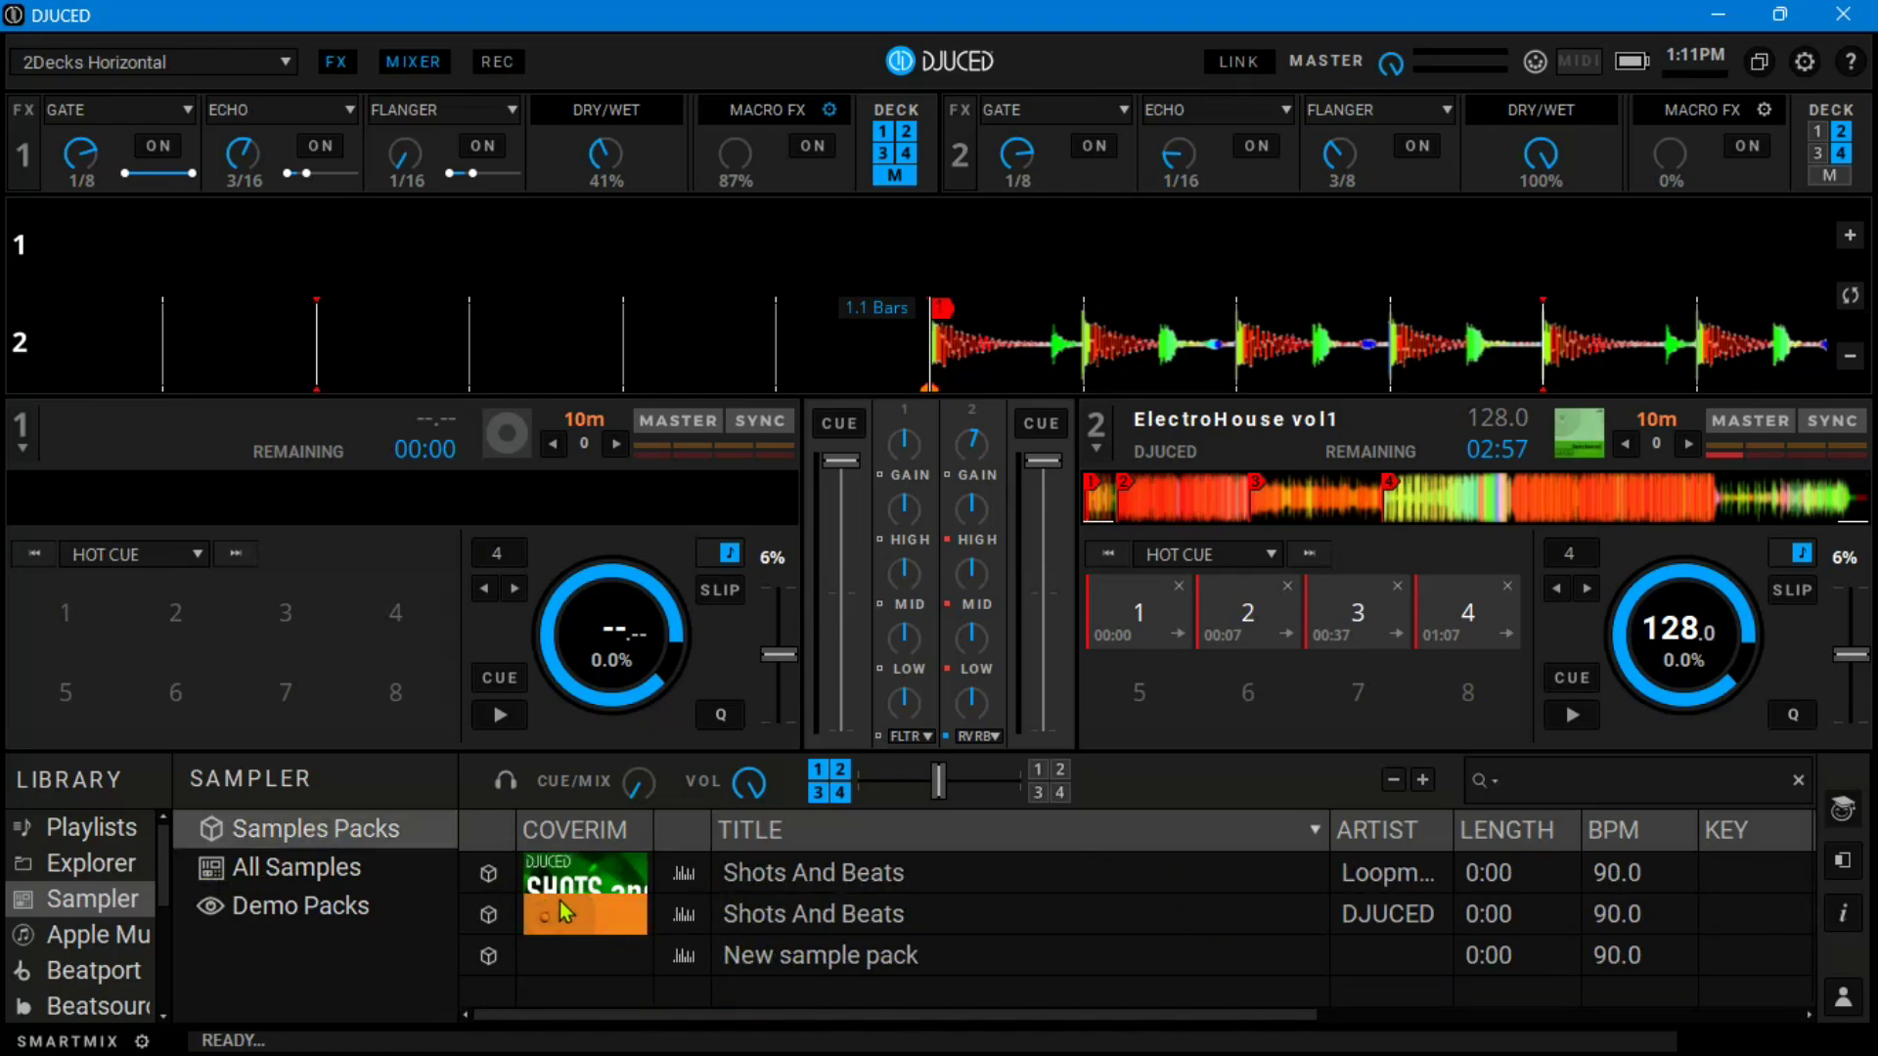
Step: Load the Shots And Beats pack onto deck 1 and view its Edit Sample Pack dialog without changes
click(780, 883)
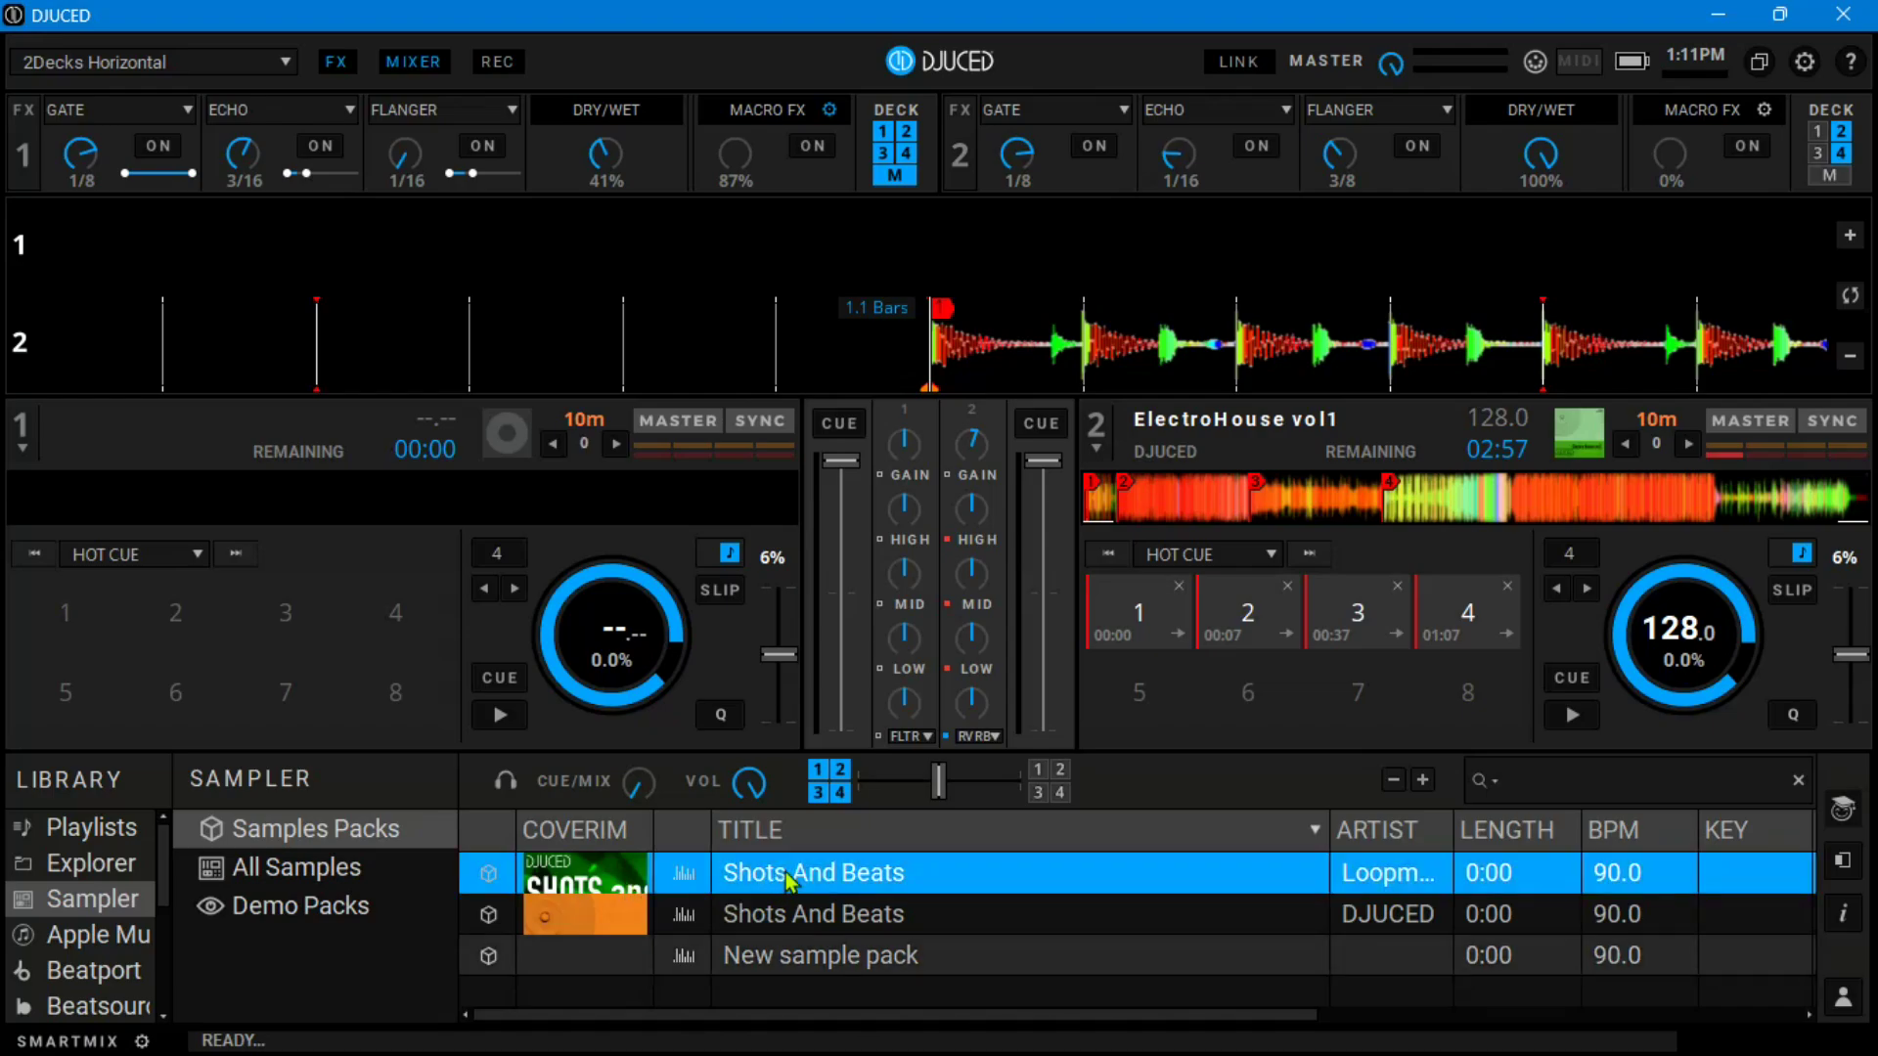
drag(790, 880, 249, 396)
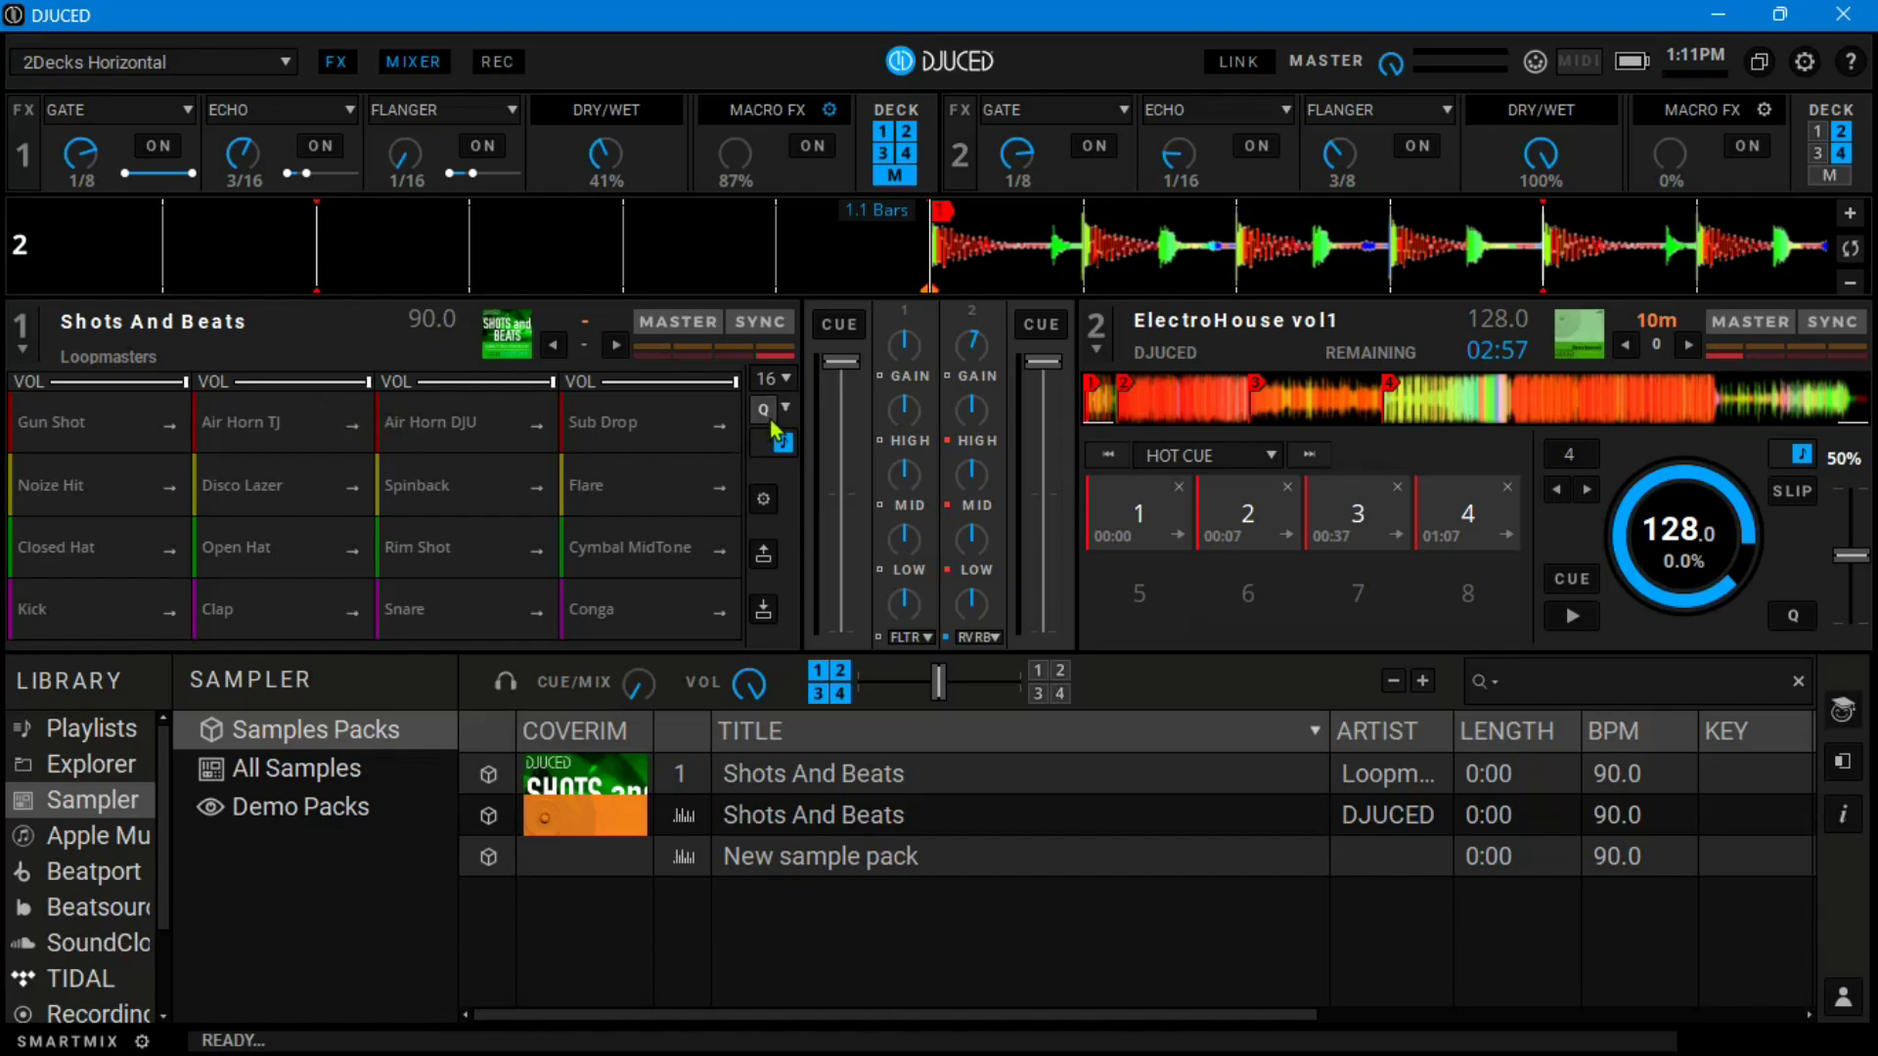
click(764, 501)
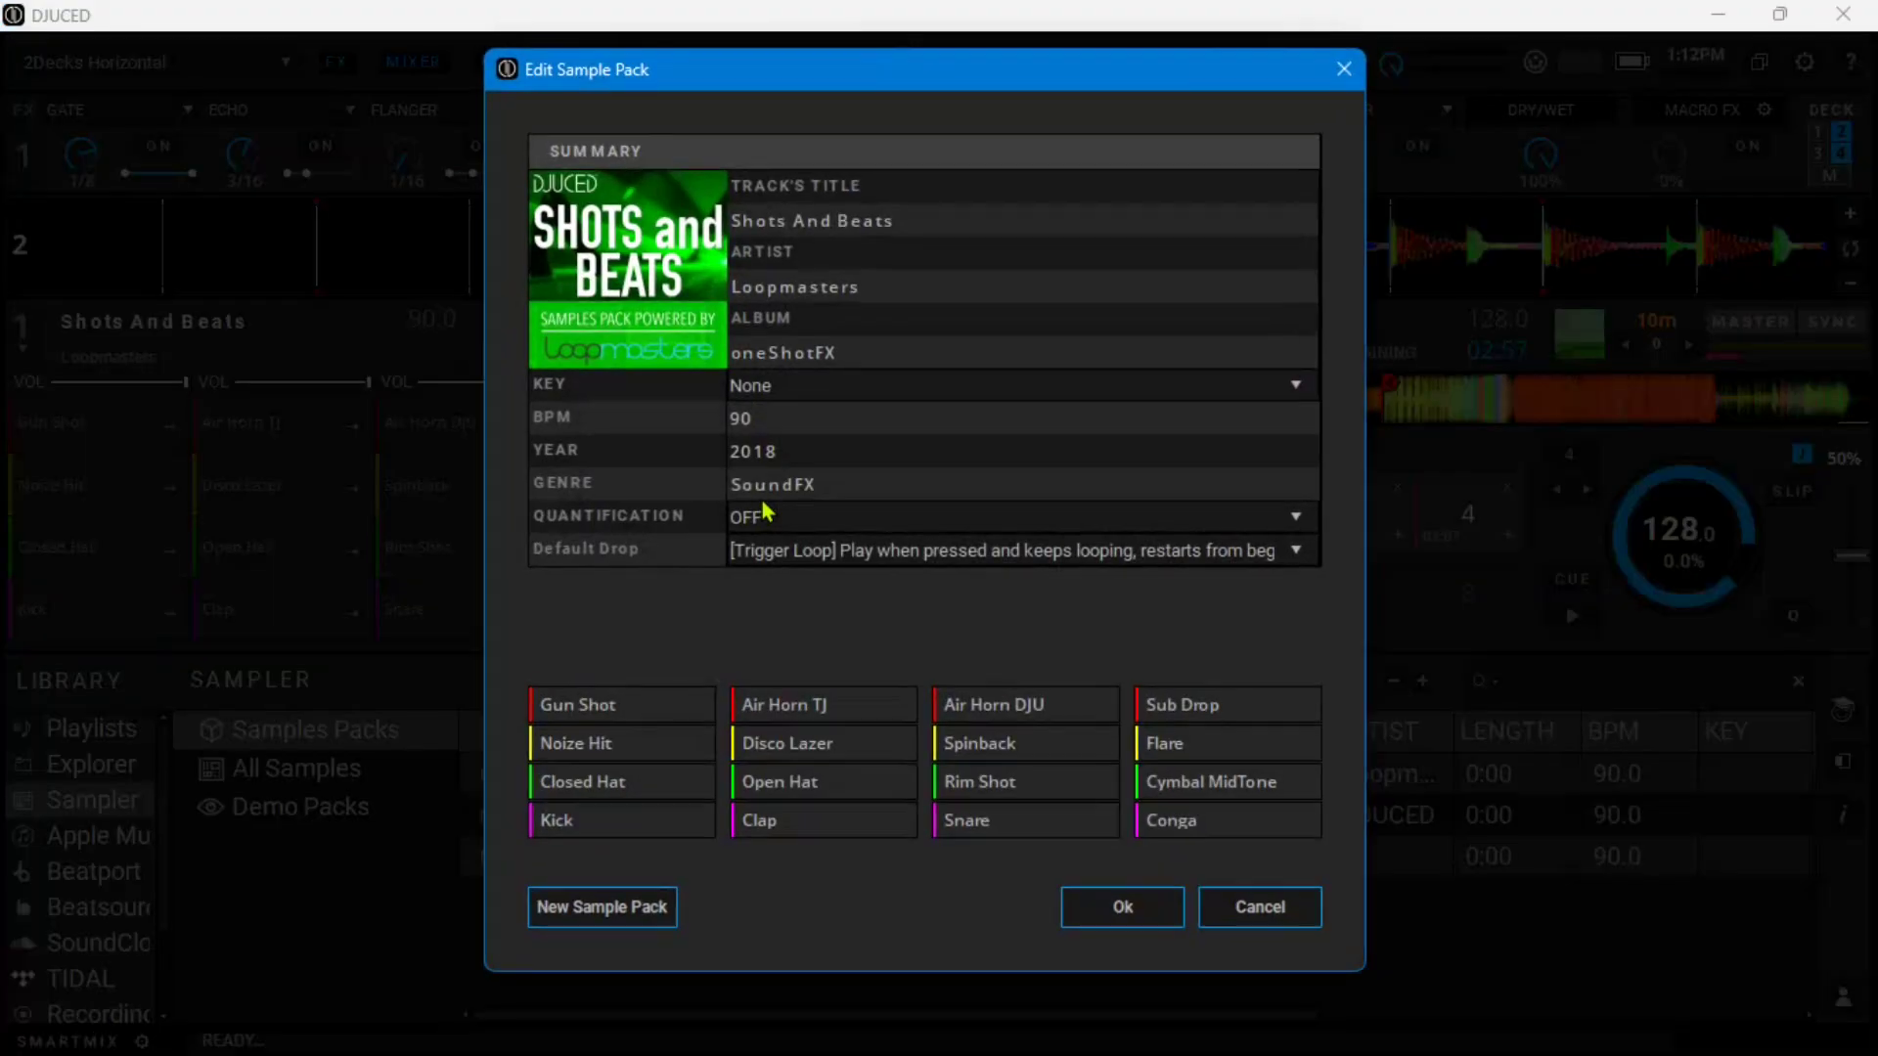
click(1261, 908)
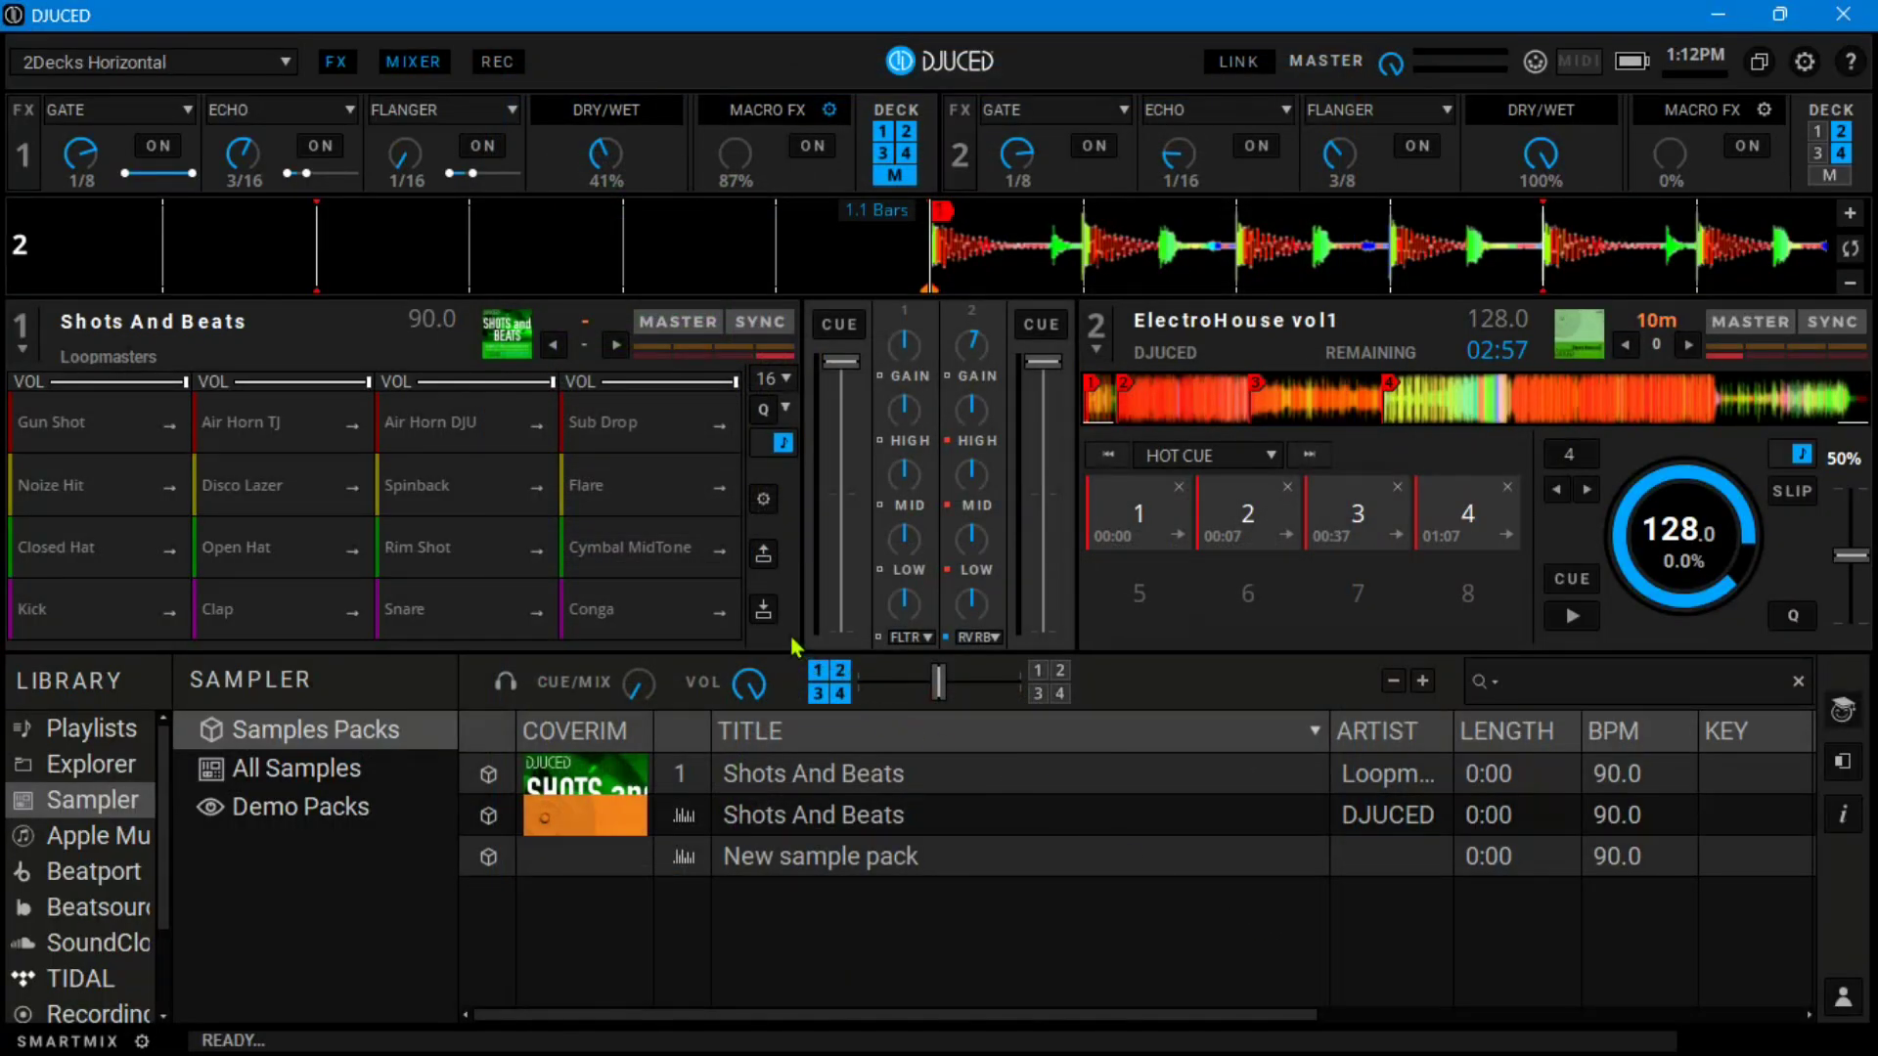
Step: Cancel saving the pack as a Sample Packs file and show Apple Music in the library
click(776, 557)
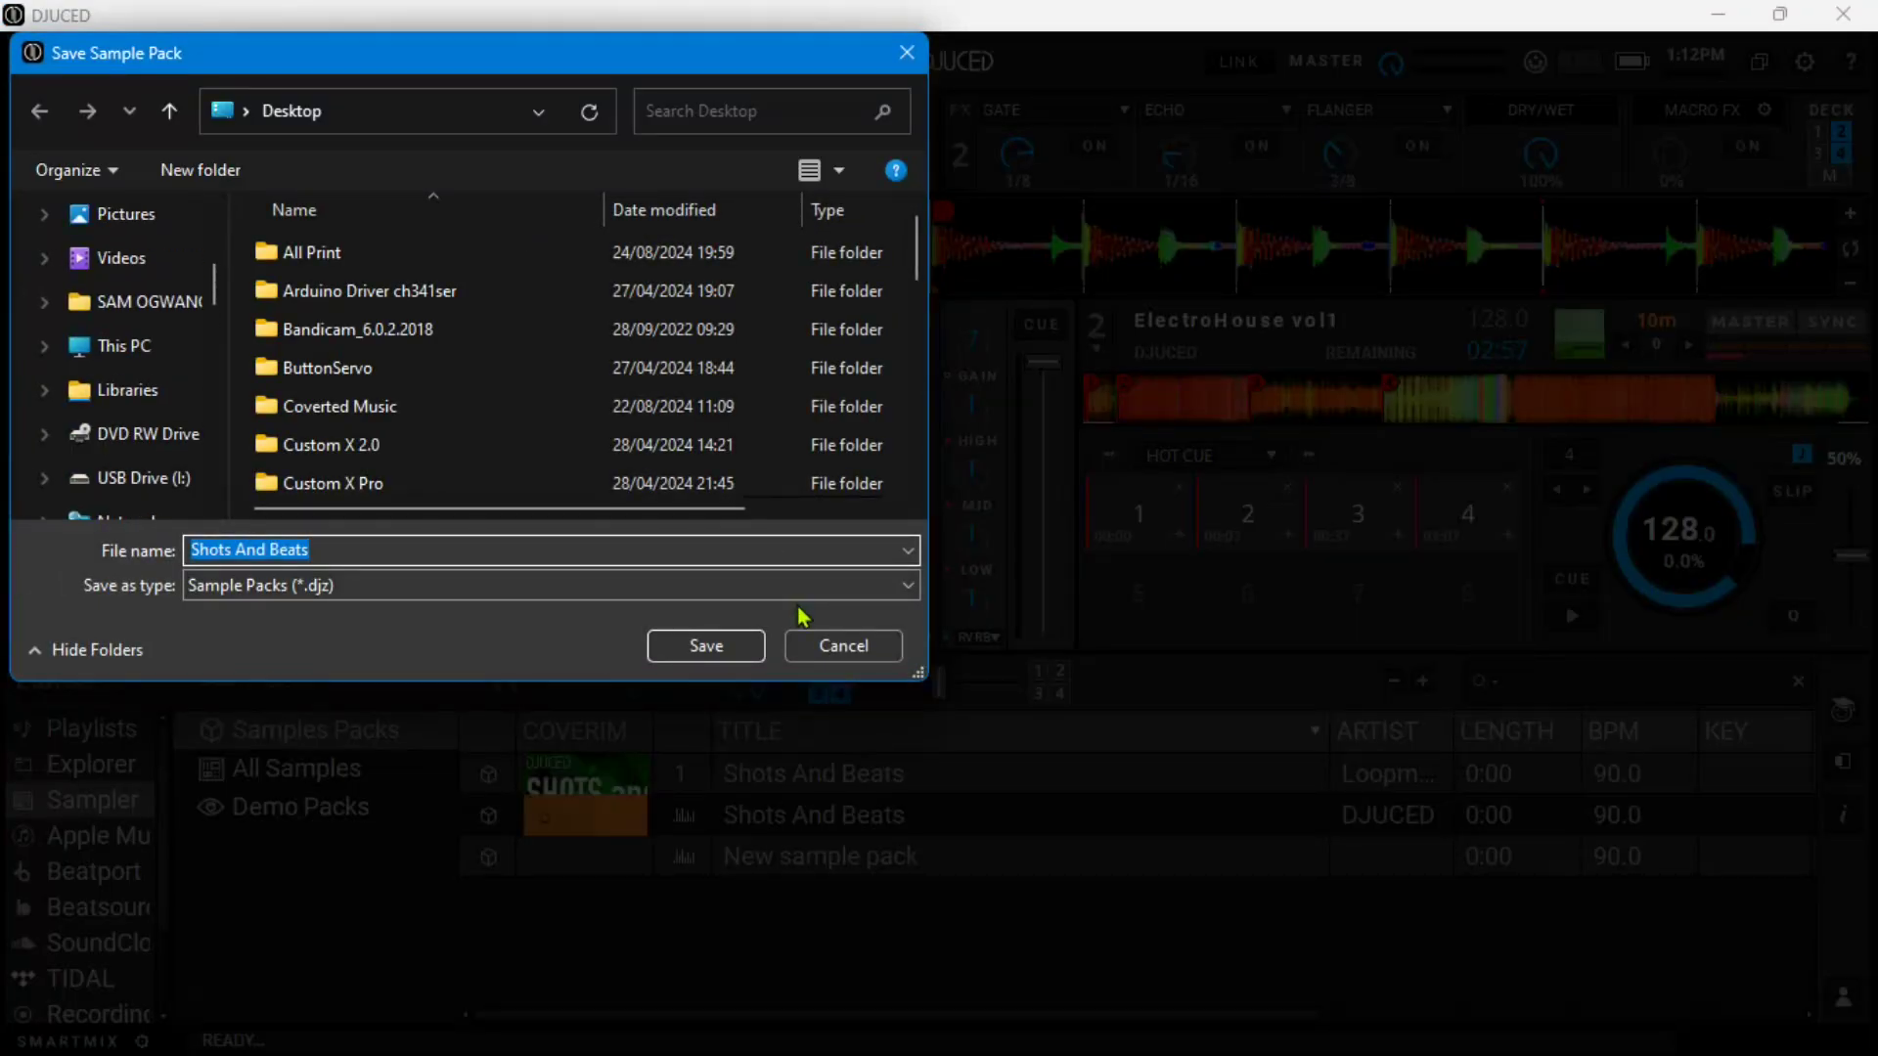
click(801, 589)
click(801, 607)
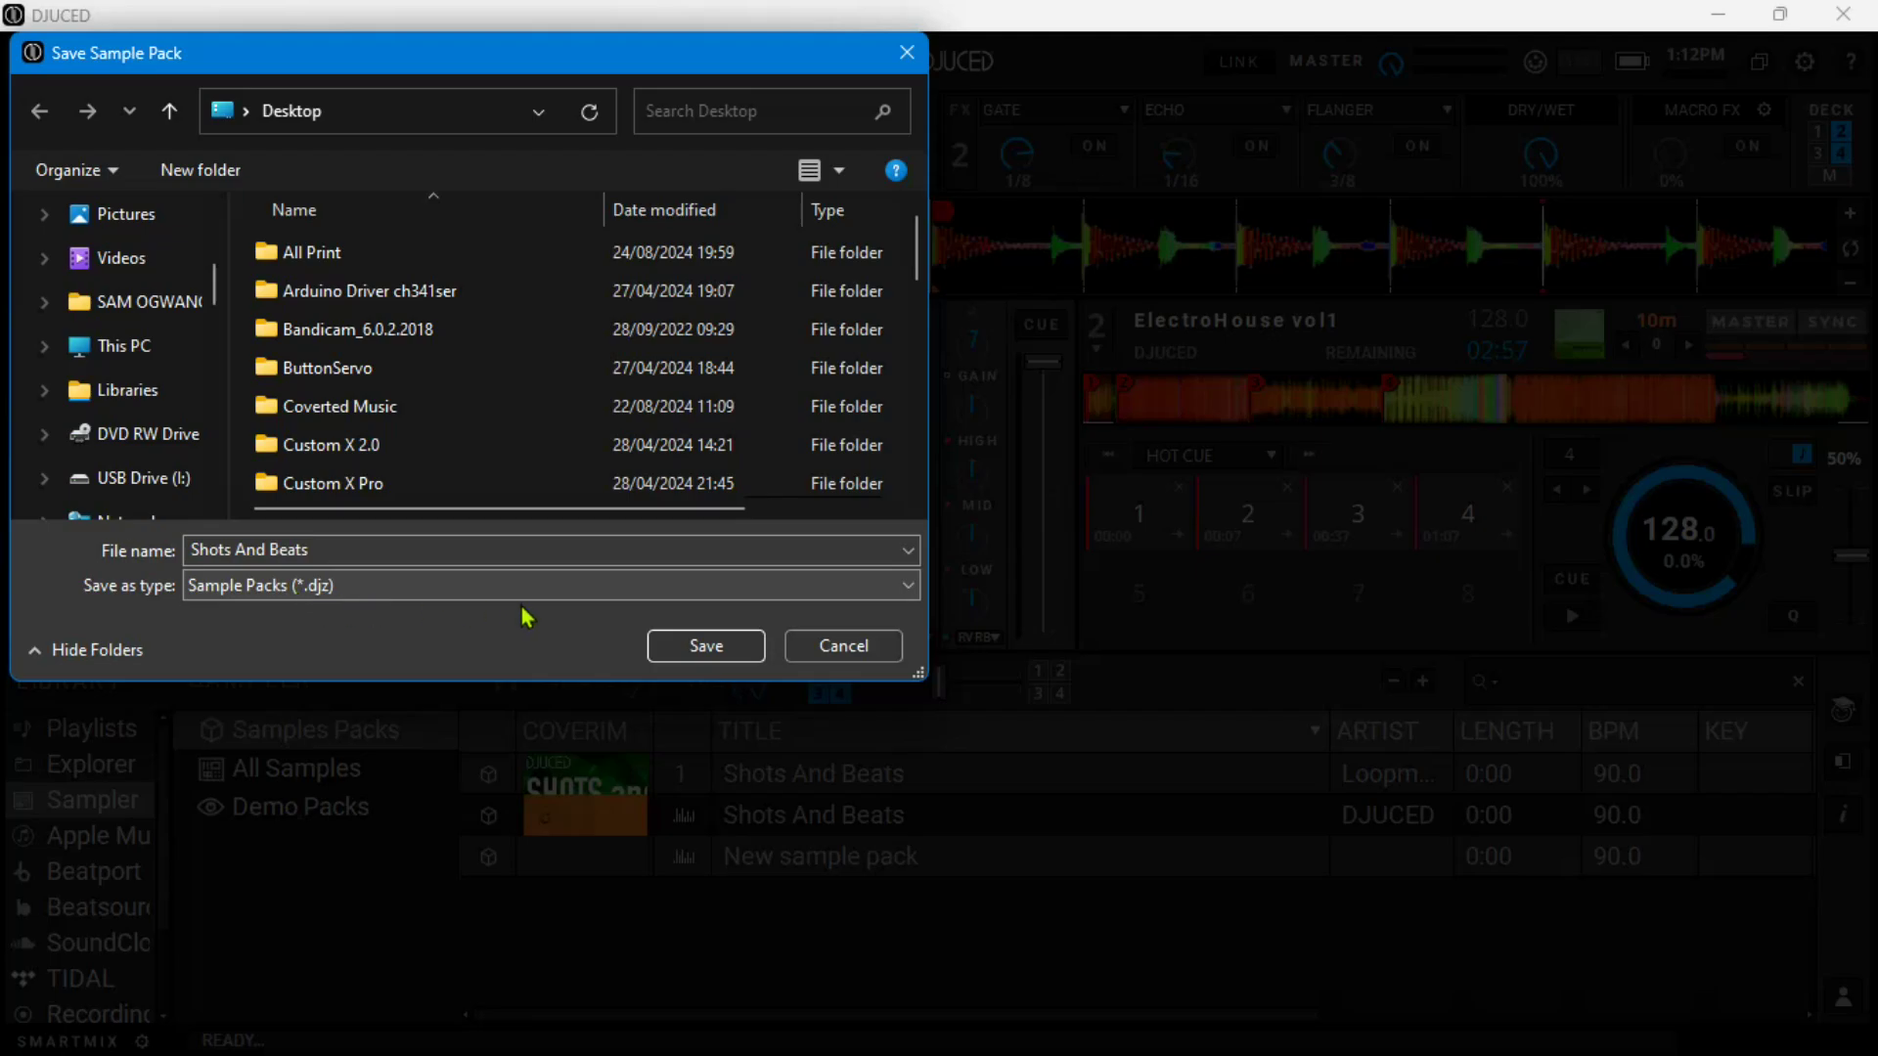
click(893, 651)
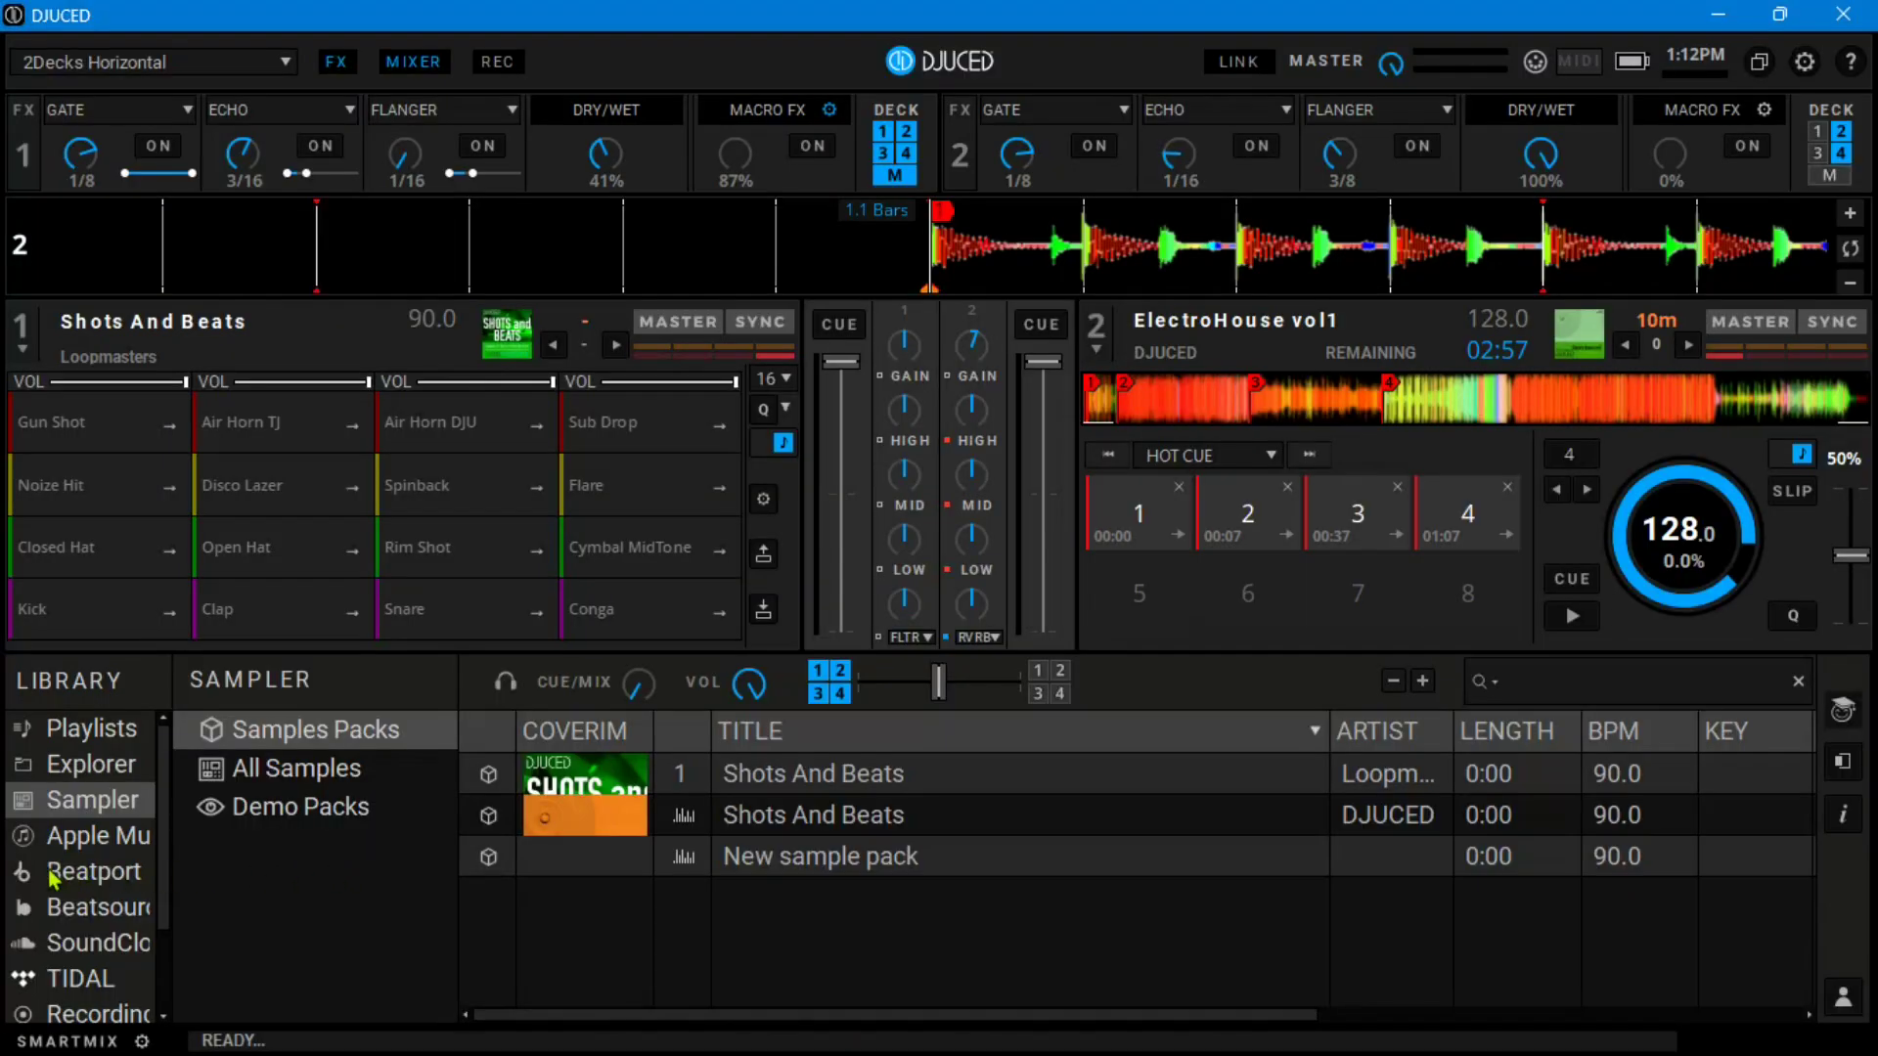
click(93, 847)
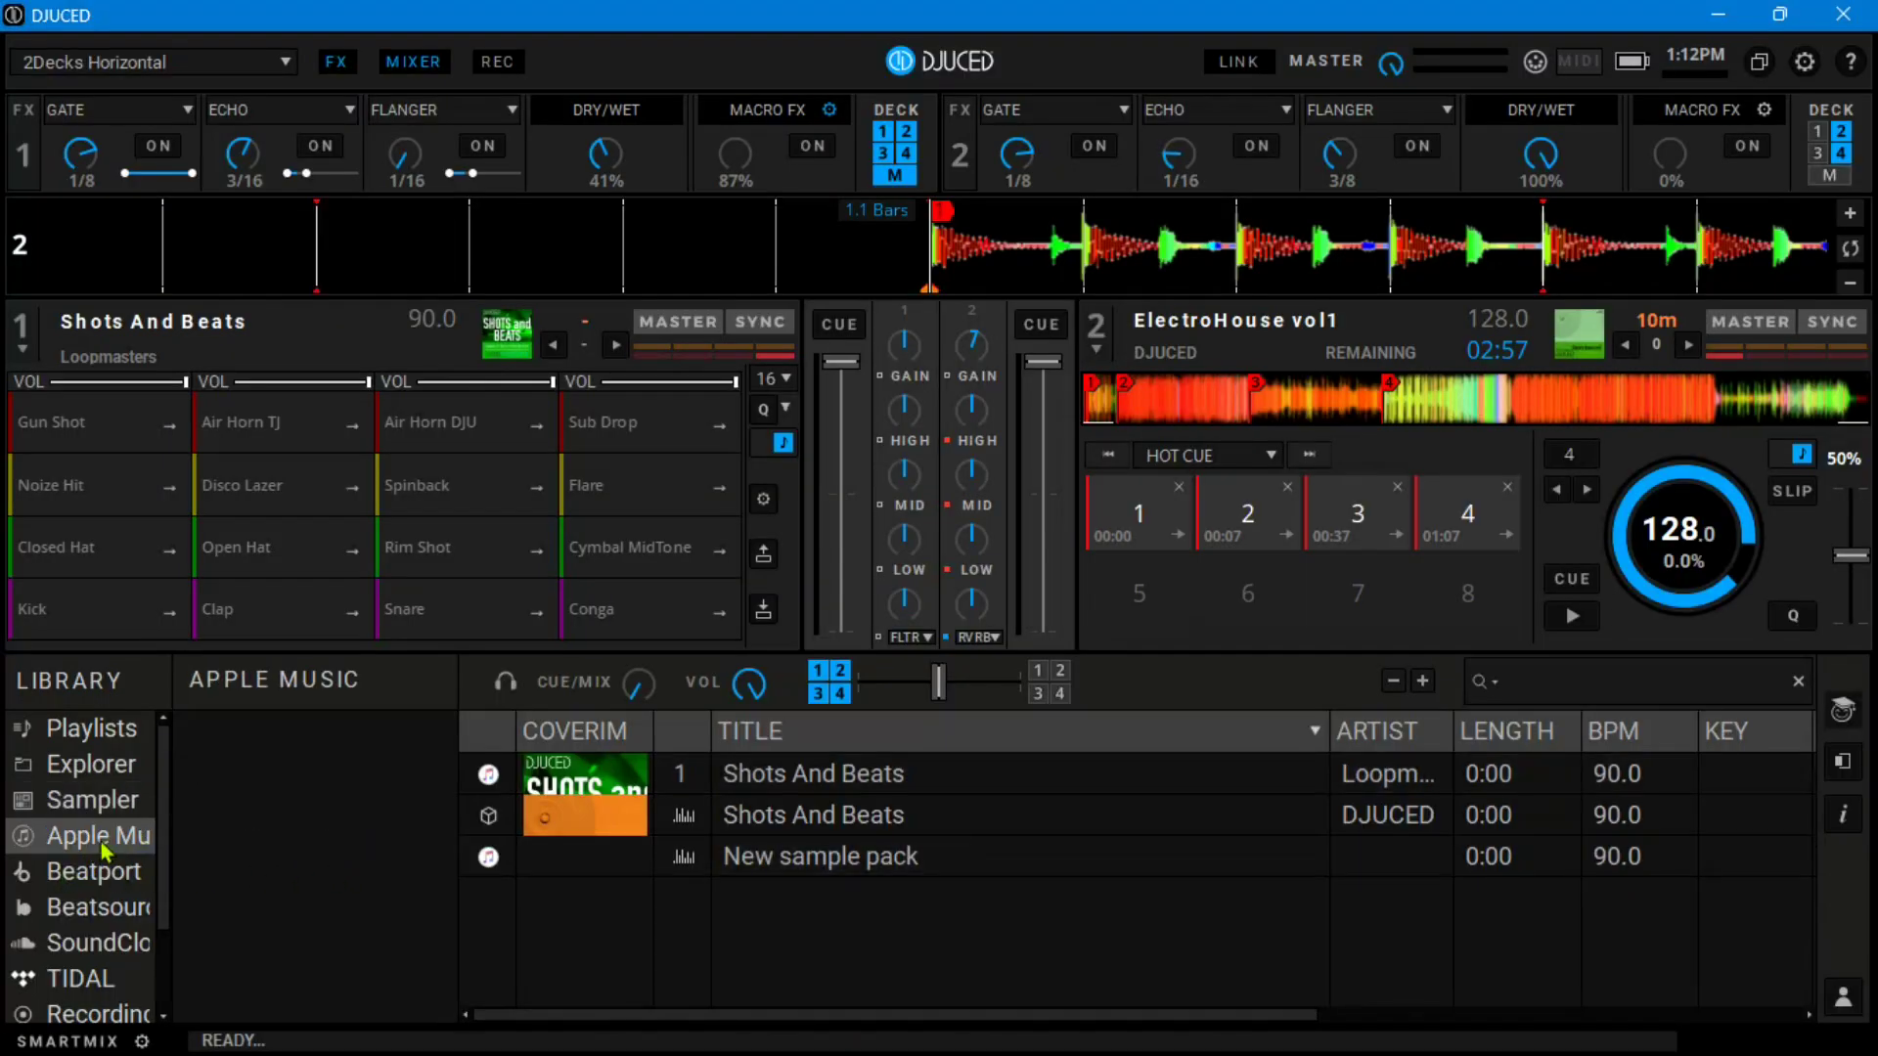
Step: Select Beatport in the library and close the Edge page that couldn't connect offline
click(94, 873)
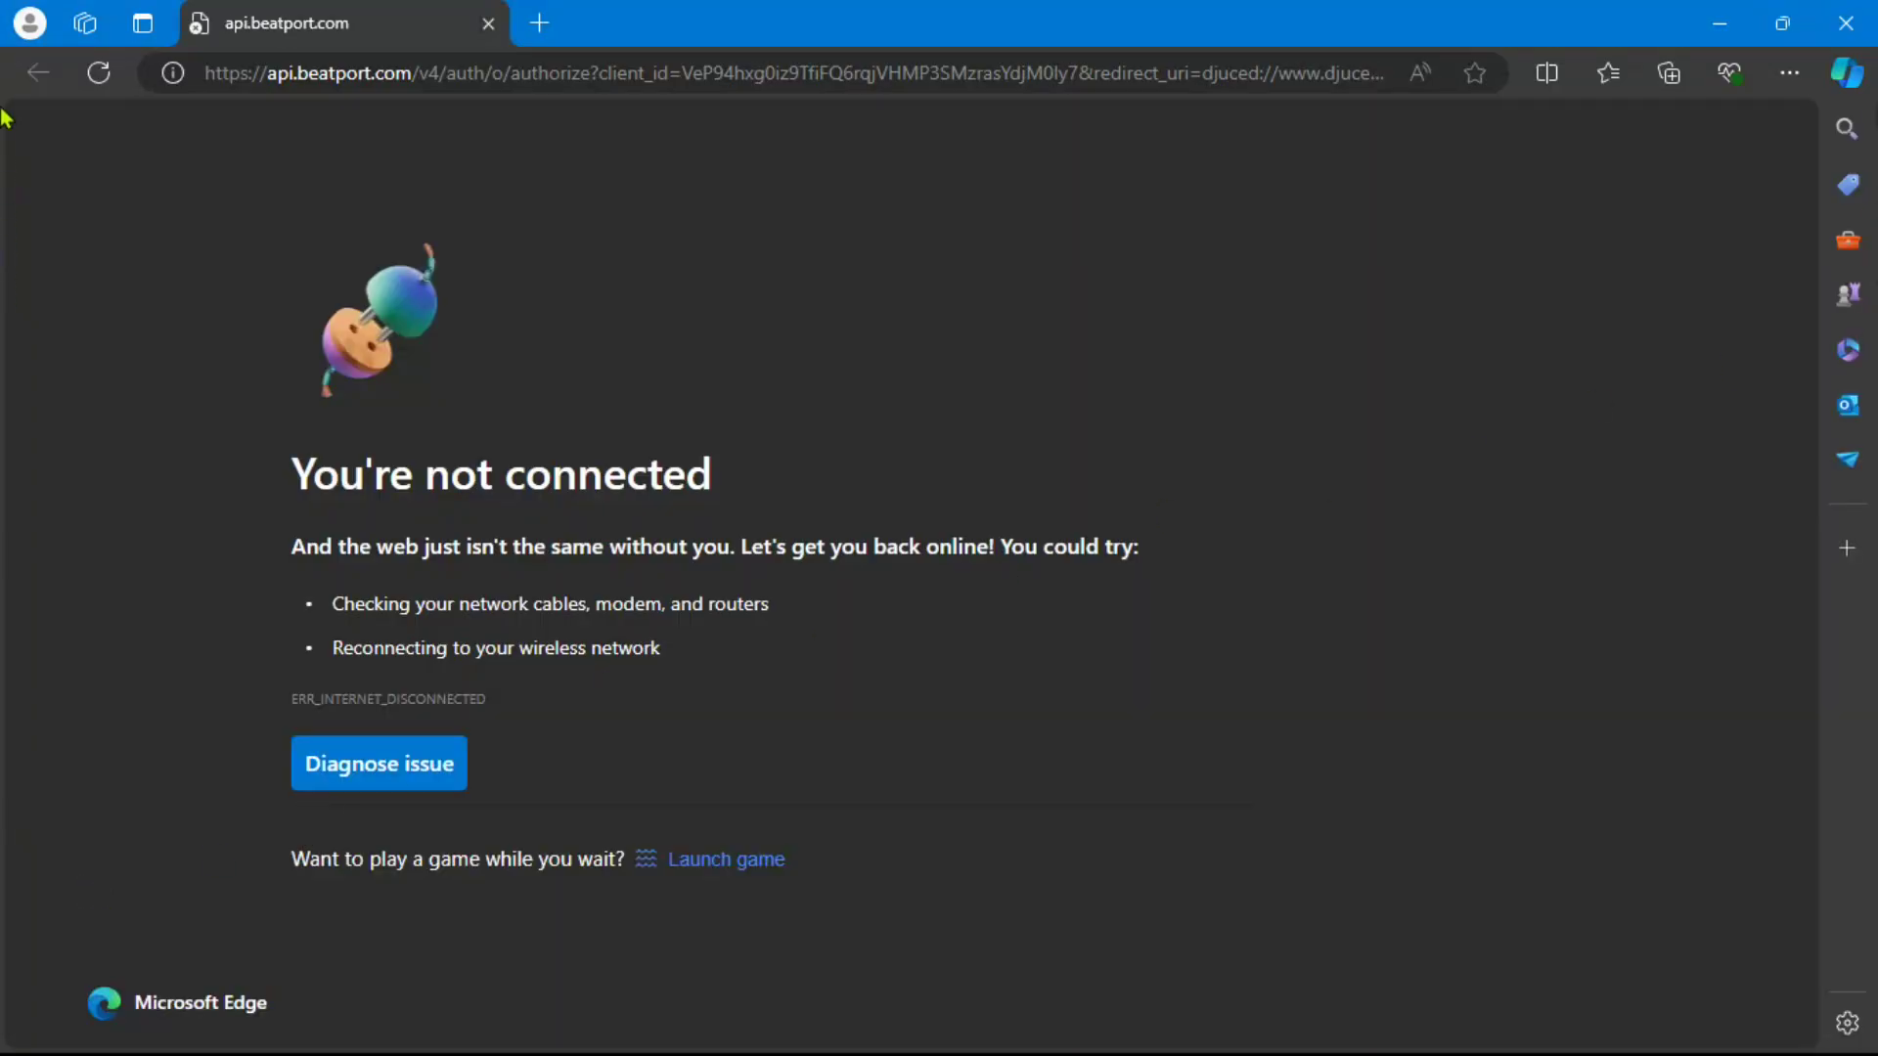
click(1846, 22)
scroll(90, 904, down, 1)
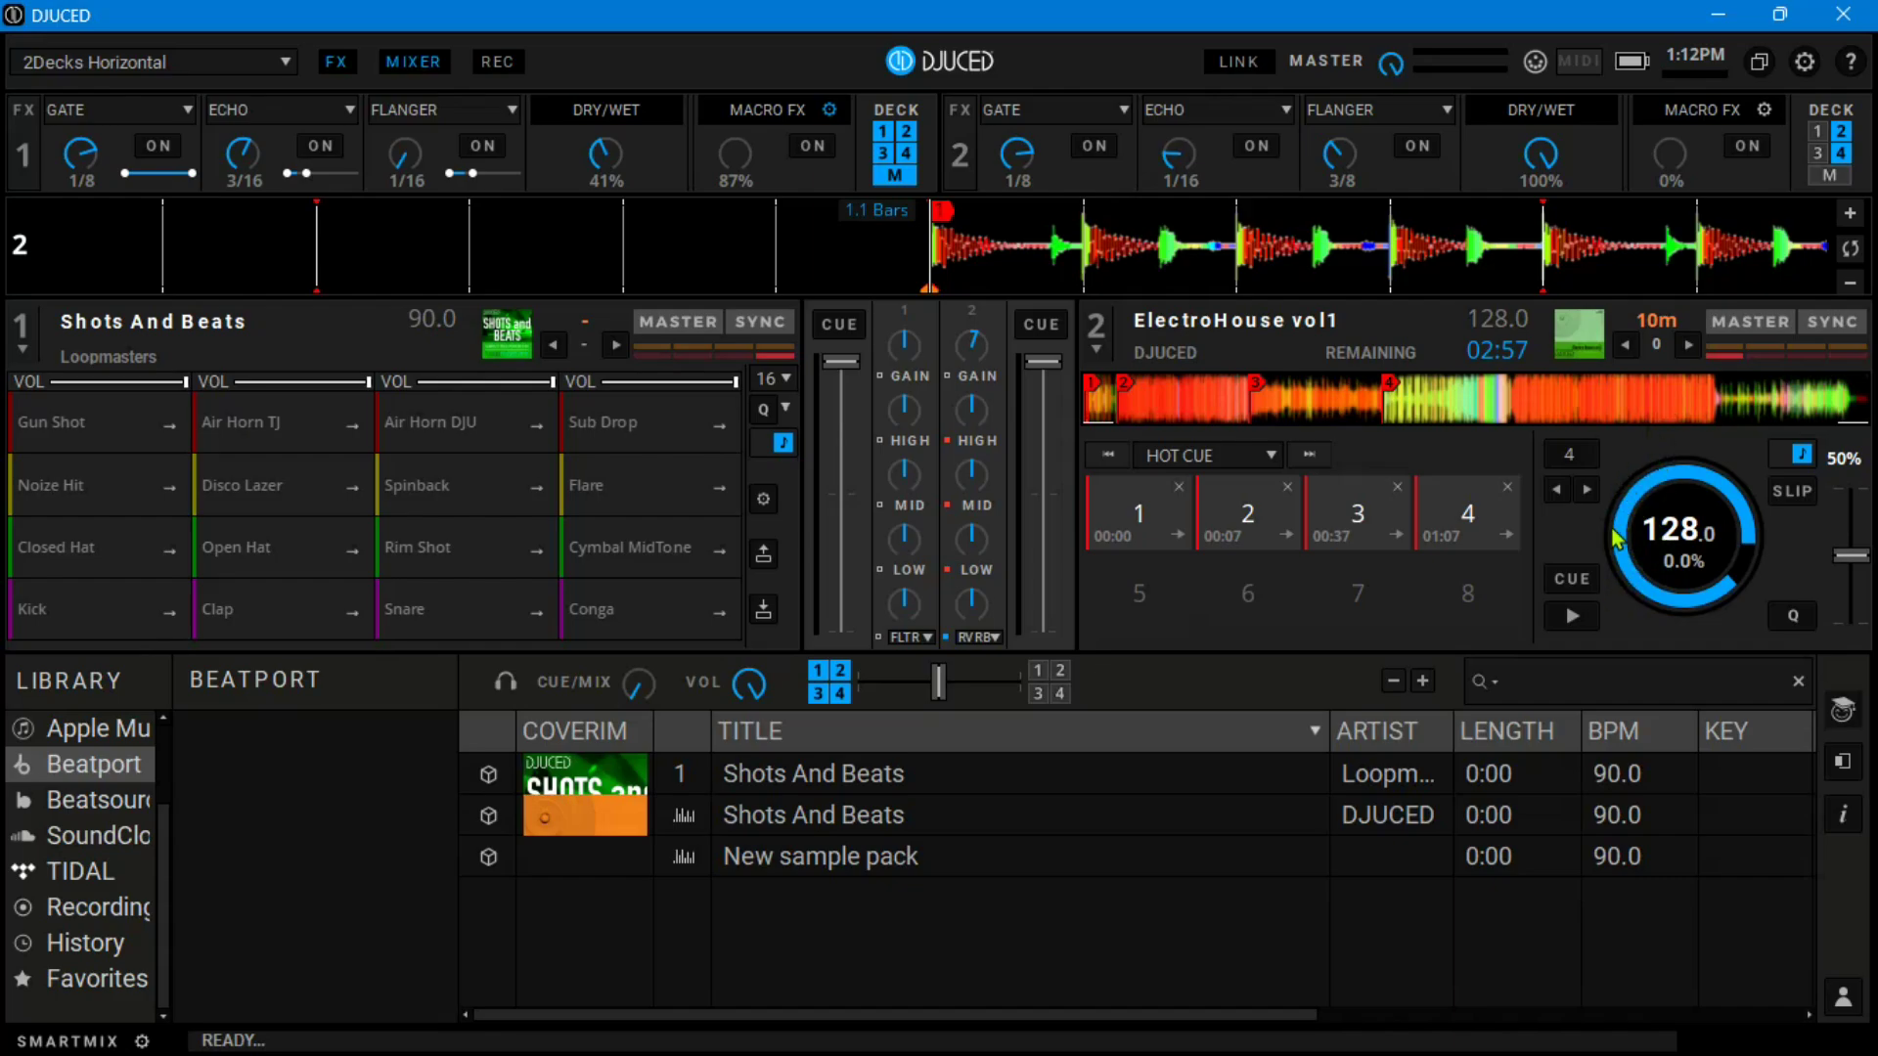
Step: Scrub deck 2's waveform back and forth, then go full screen and open Settings at Audio
drag(1221, 264, 1138, 256)
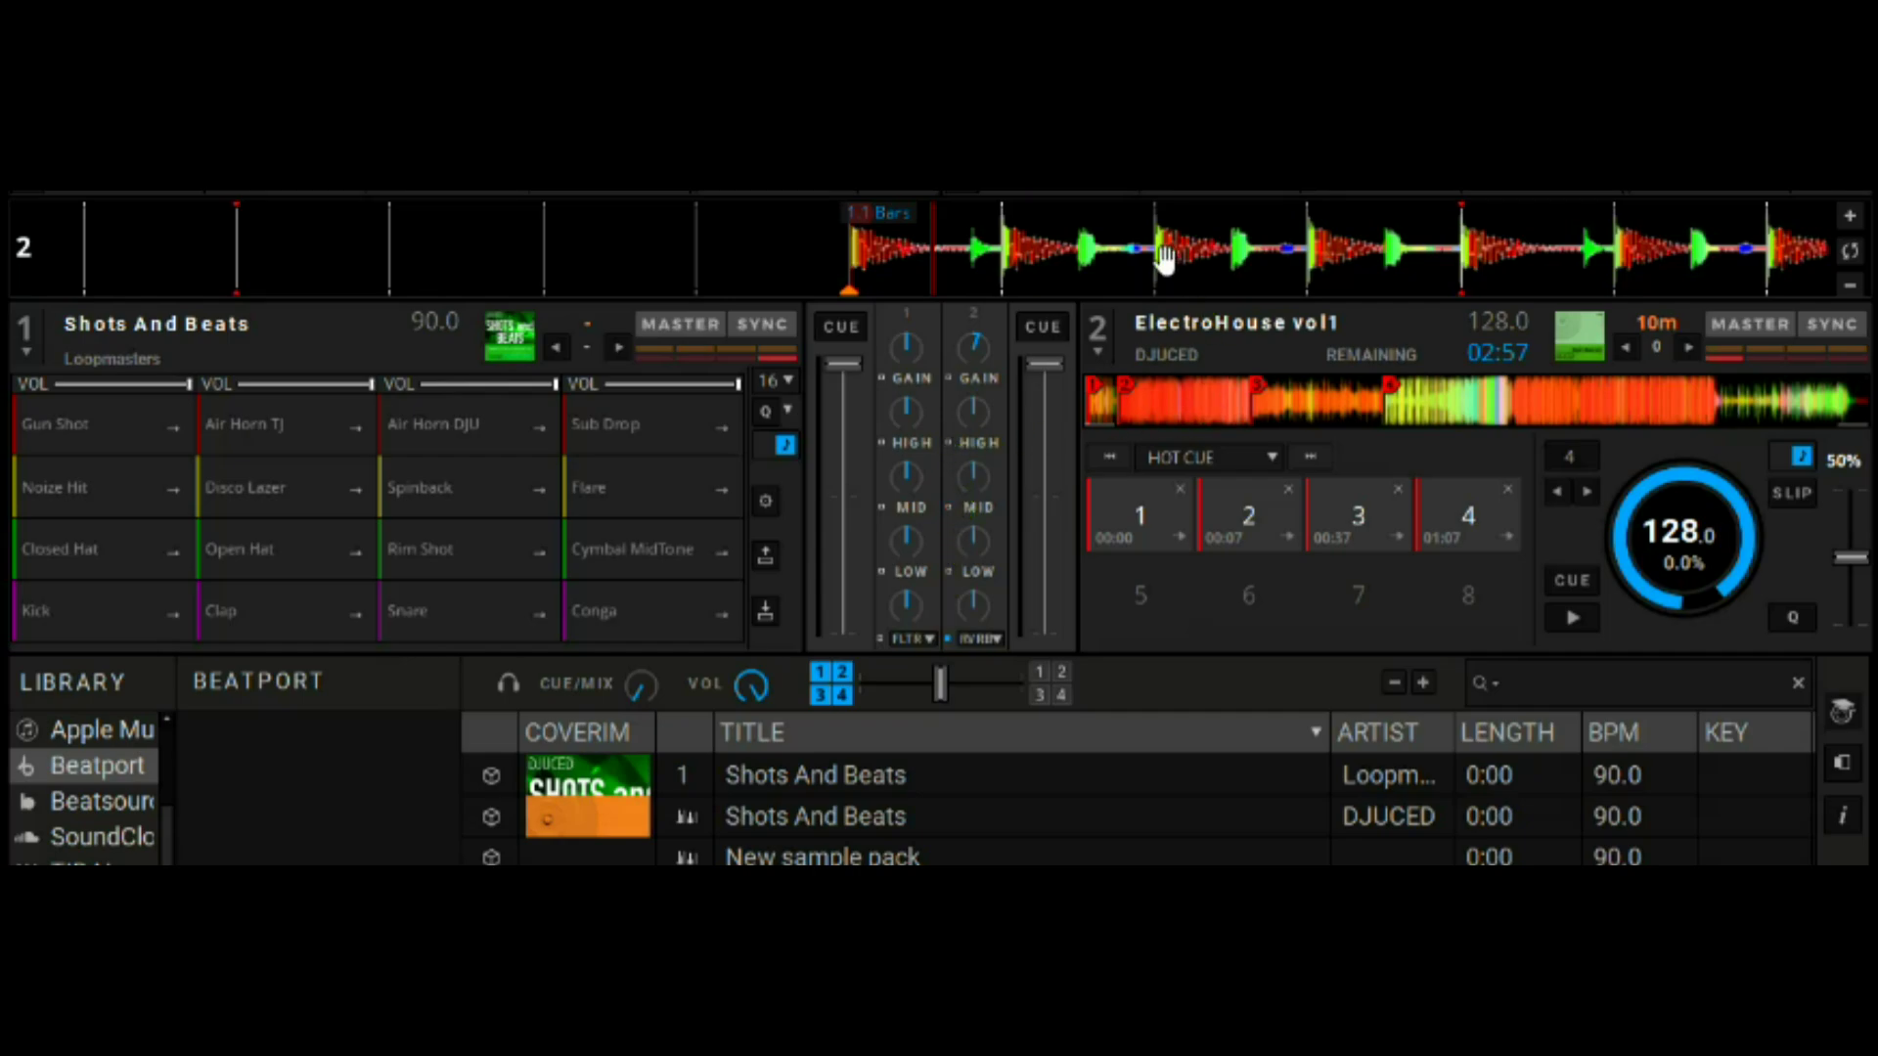
drag(973, 247, 1041, 271)
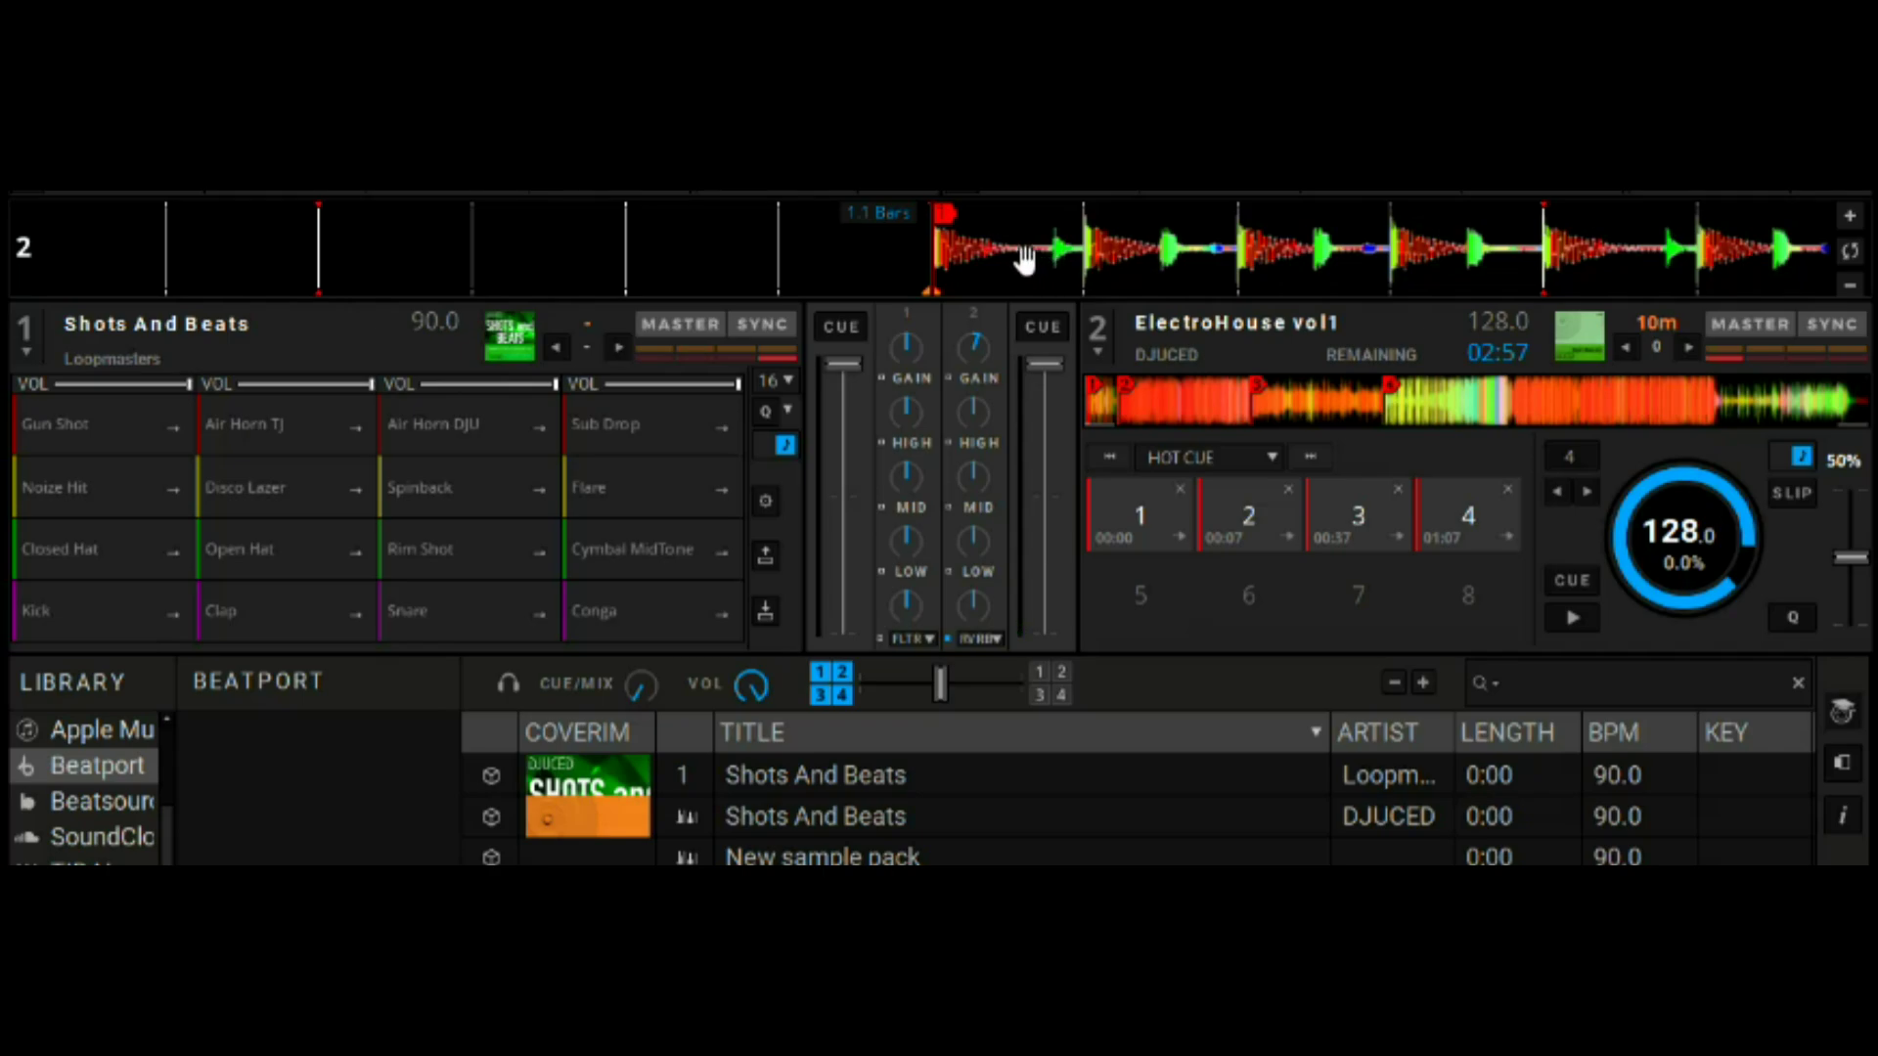
mouse_move(1024, 259)
mouse_down()
mouse_move(1007, 264)
mouse_move(1036, 269)
mouse_move(1011, 252)
mouse_up()
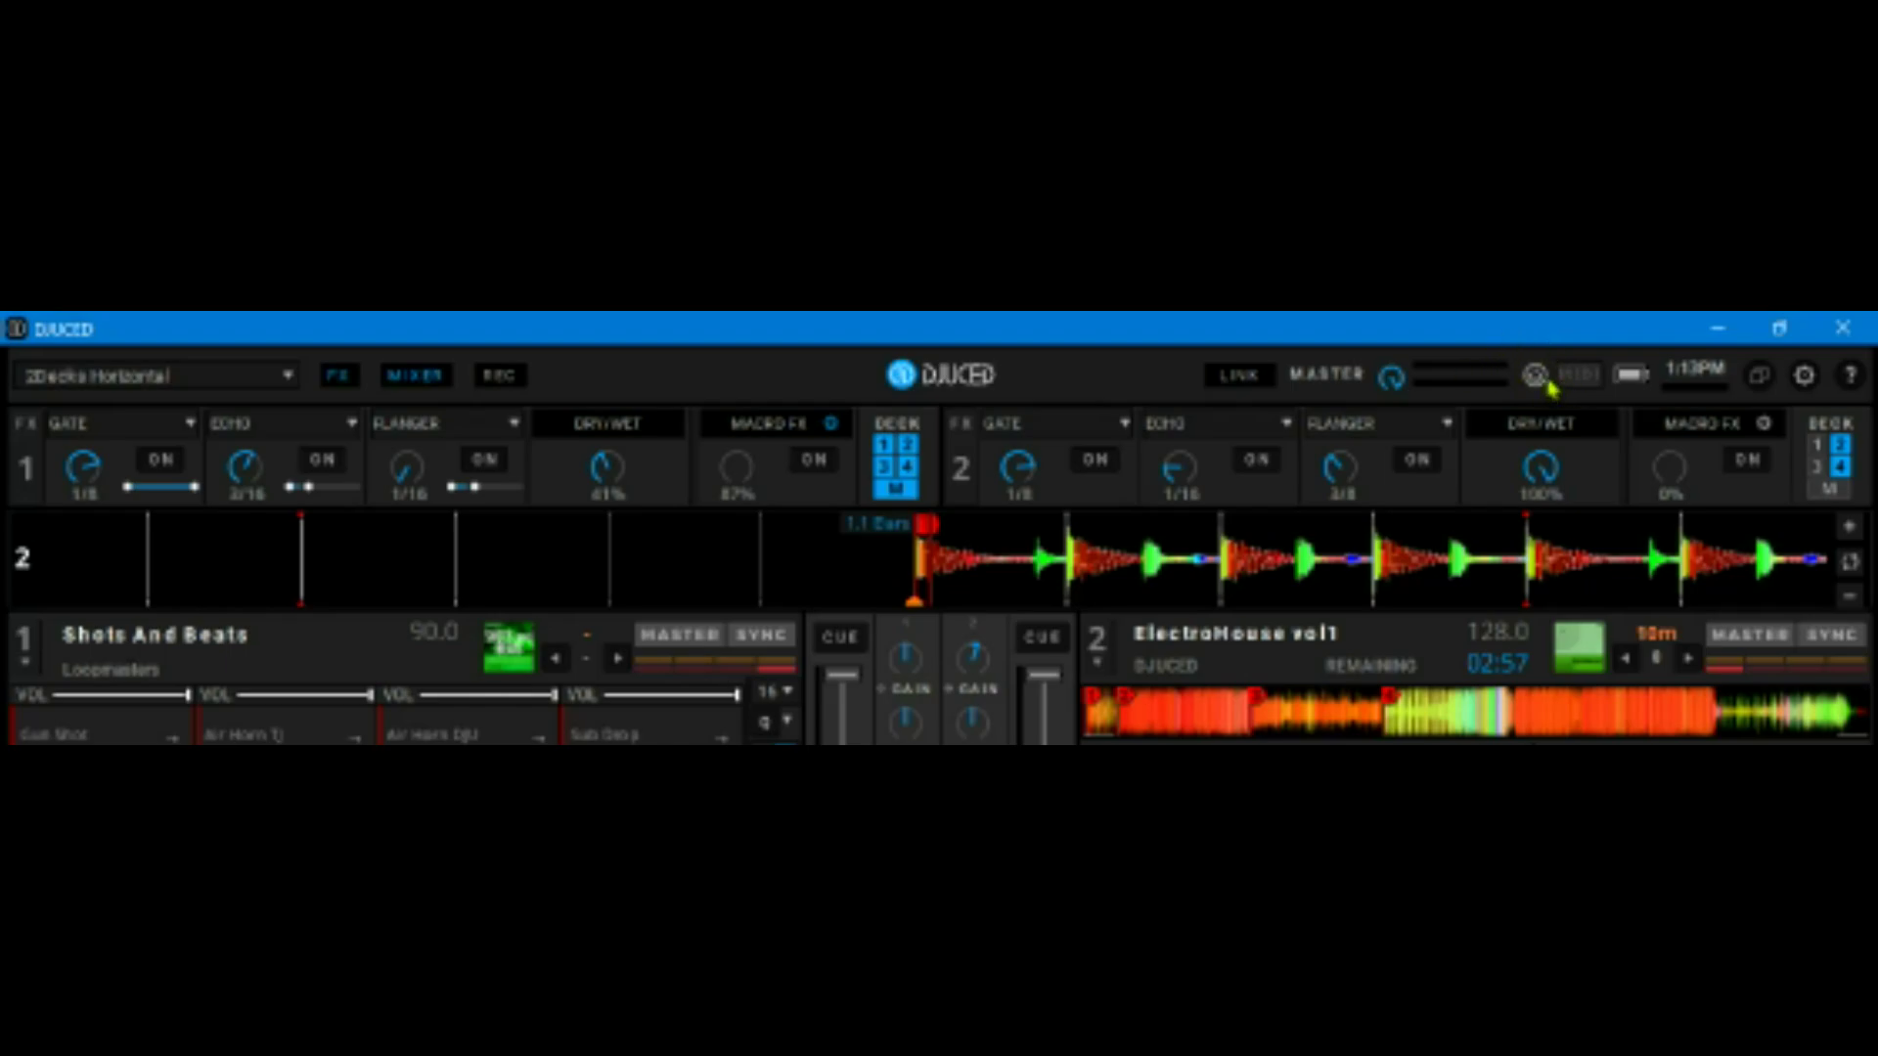
click(1758, 375)
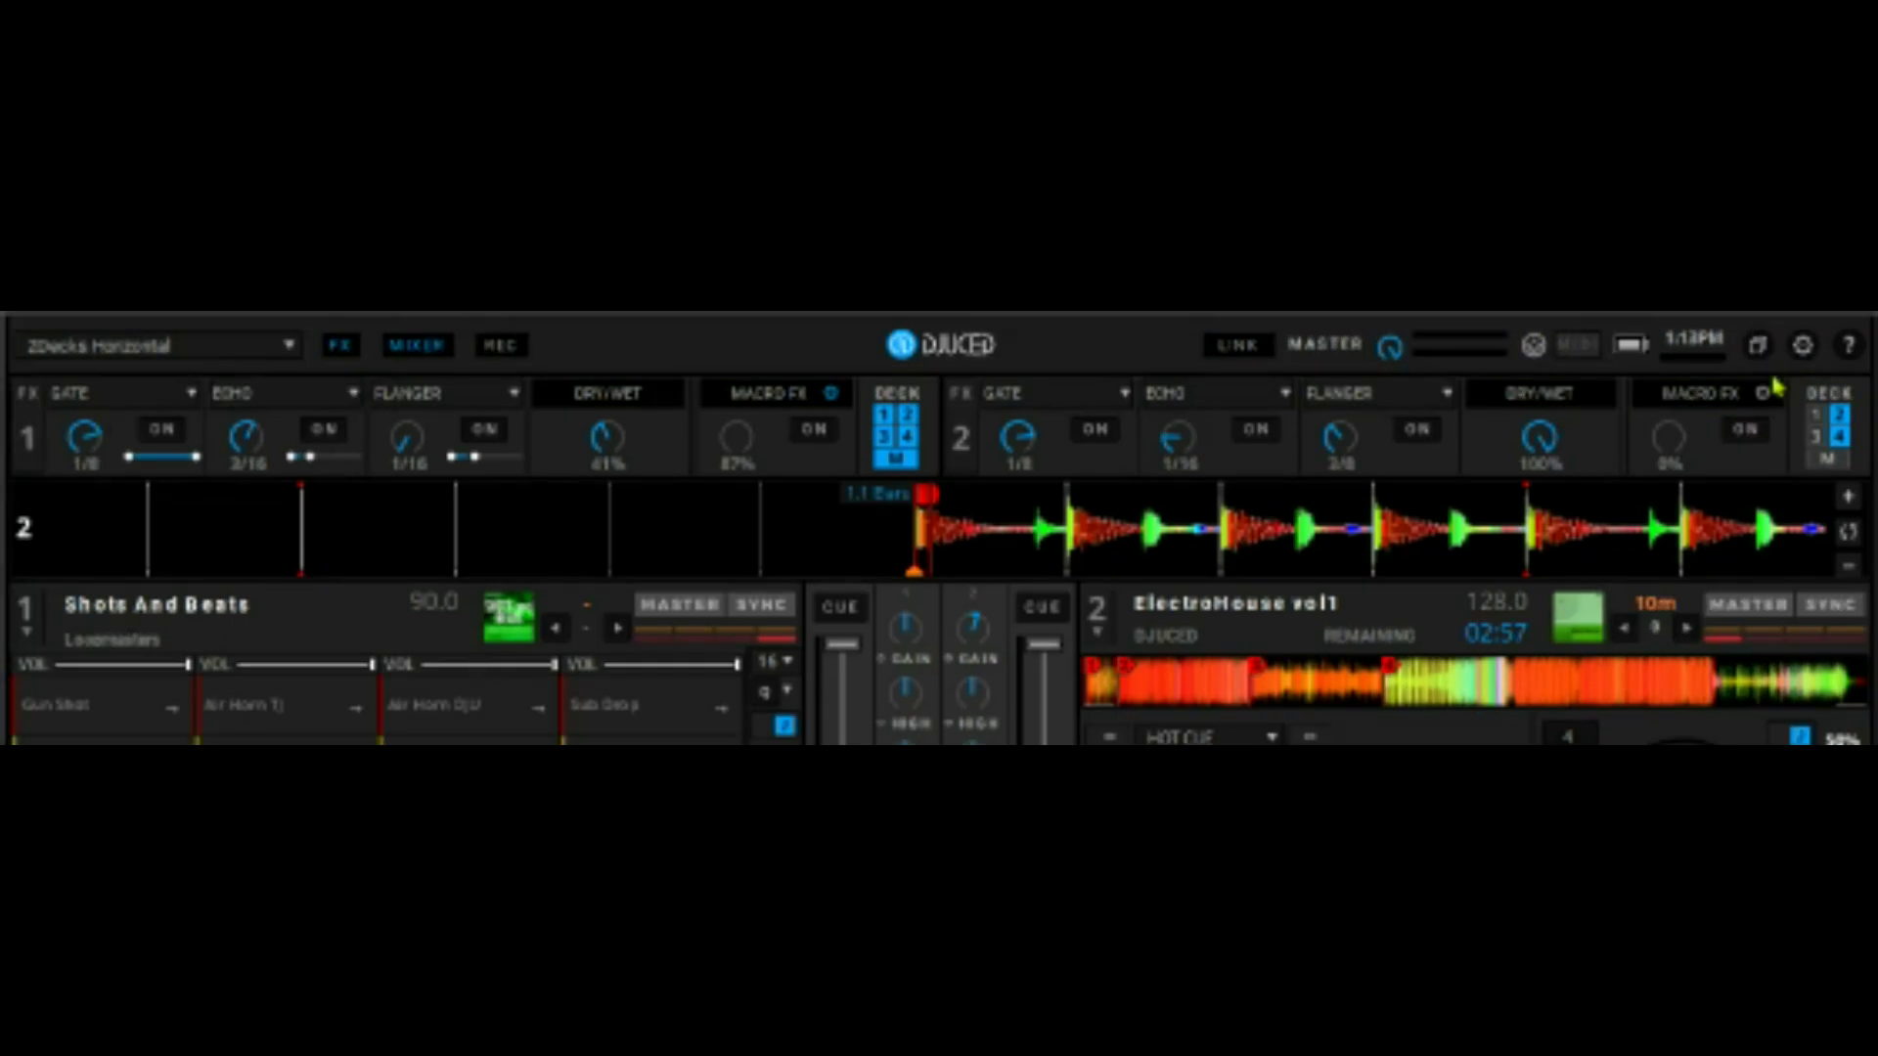
click(1802, 344)
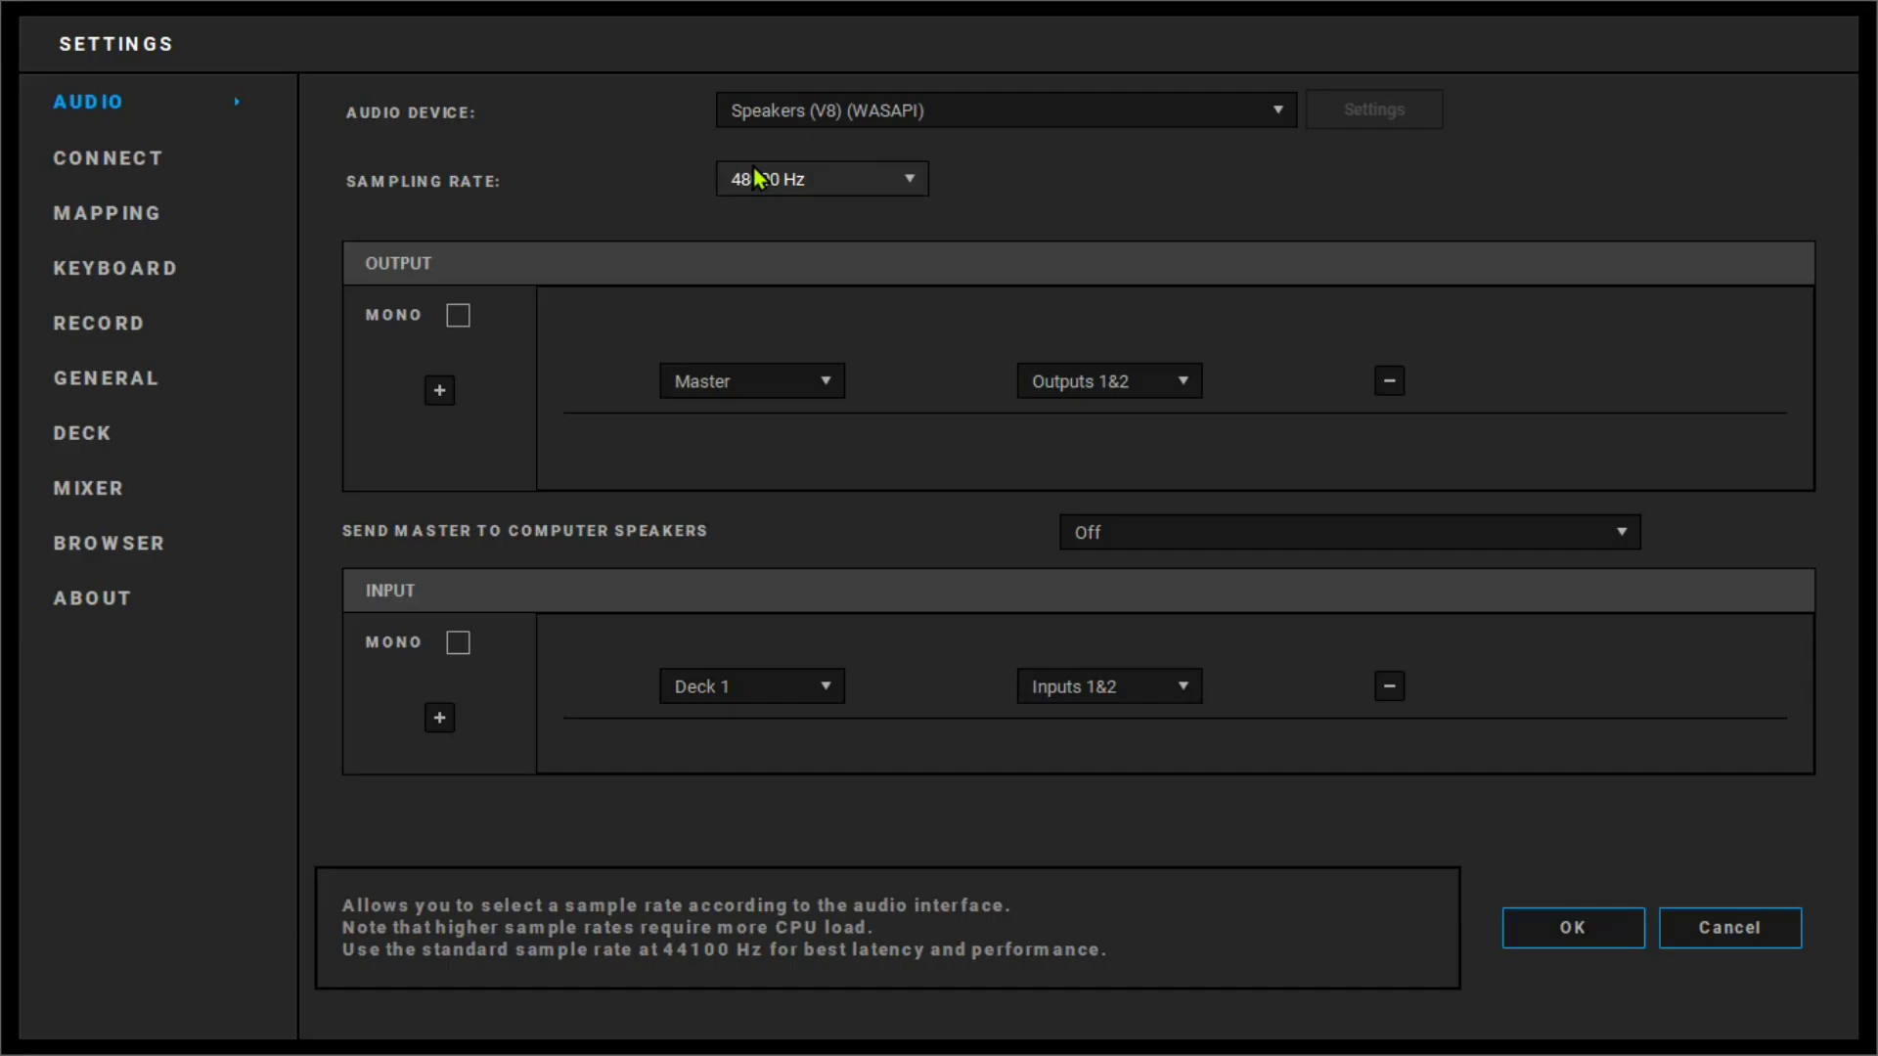
Step: Show the controller Mapping settings page, briefly peeking at the Keyboard page in between
click(103, 223)
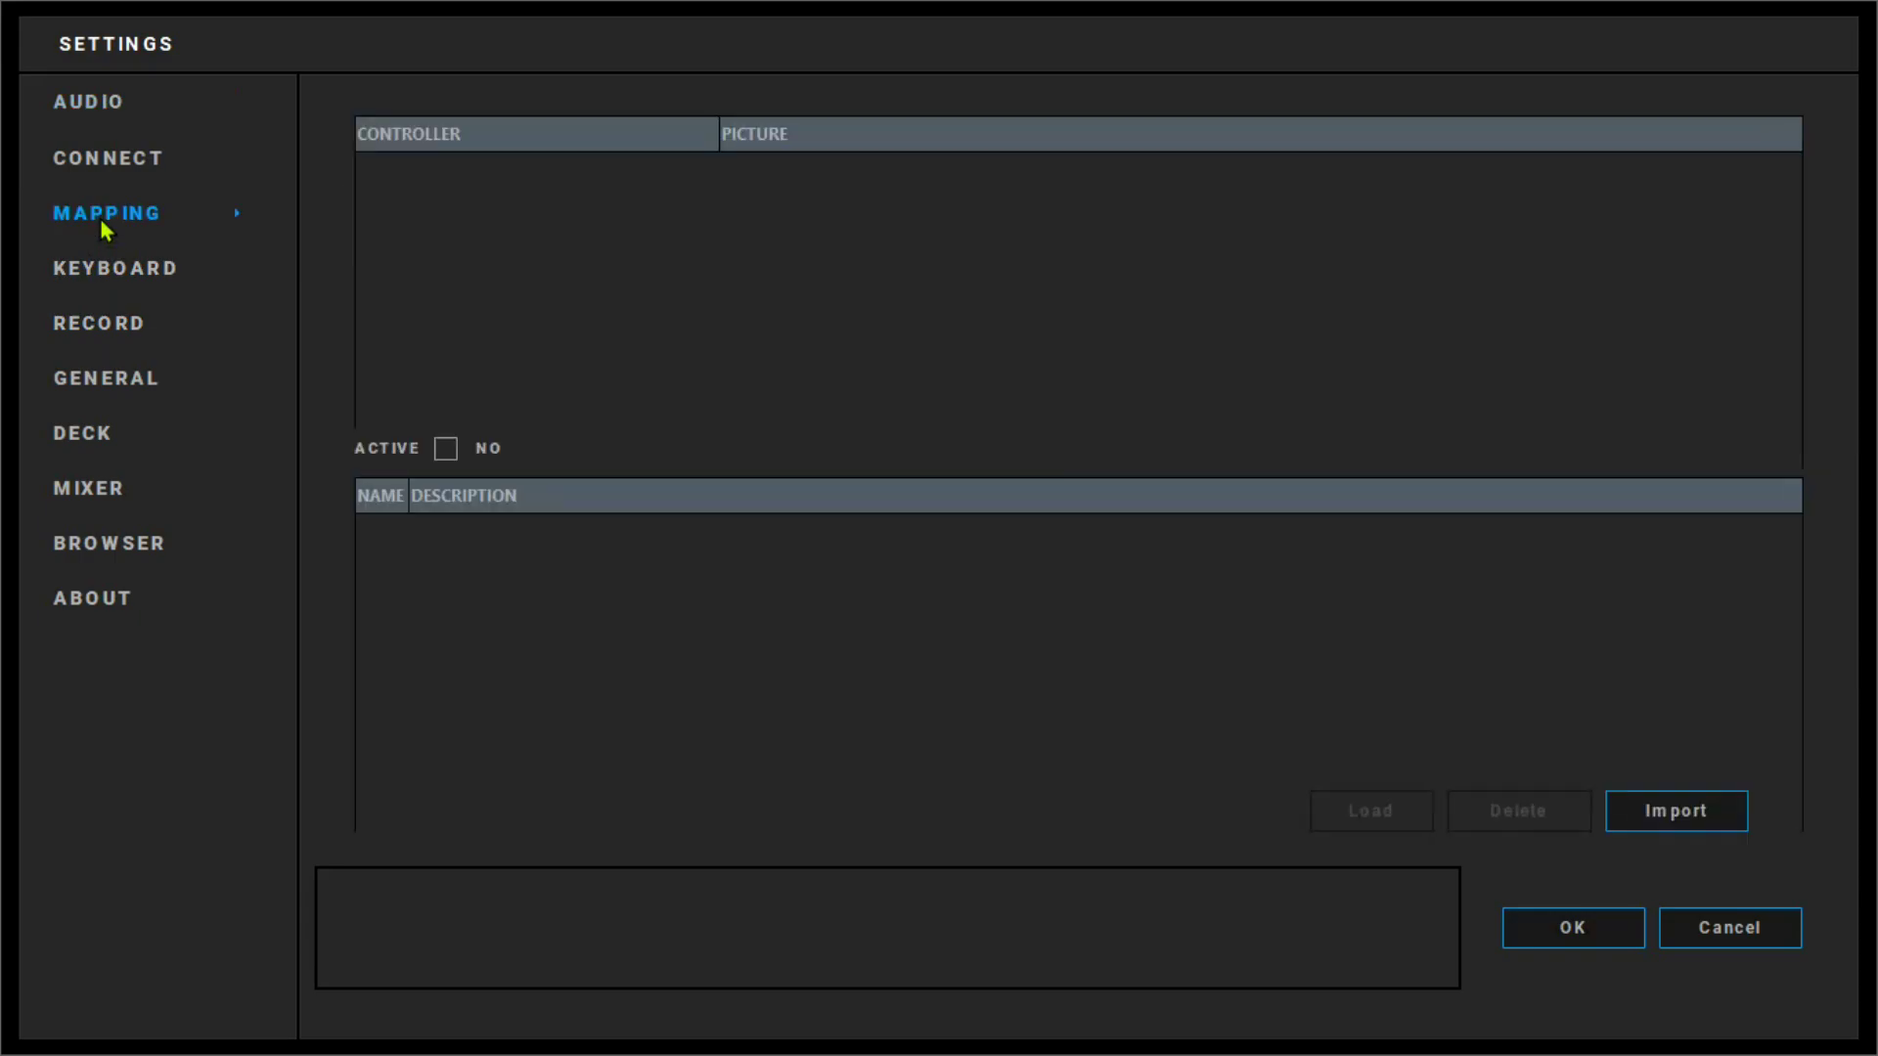
click(113, 269)
click(171, 220)
Step: Open Keyboard settings, select the SHIFT+S scratch mode mapping, and scroll down to the empty rows
click(157, 268)
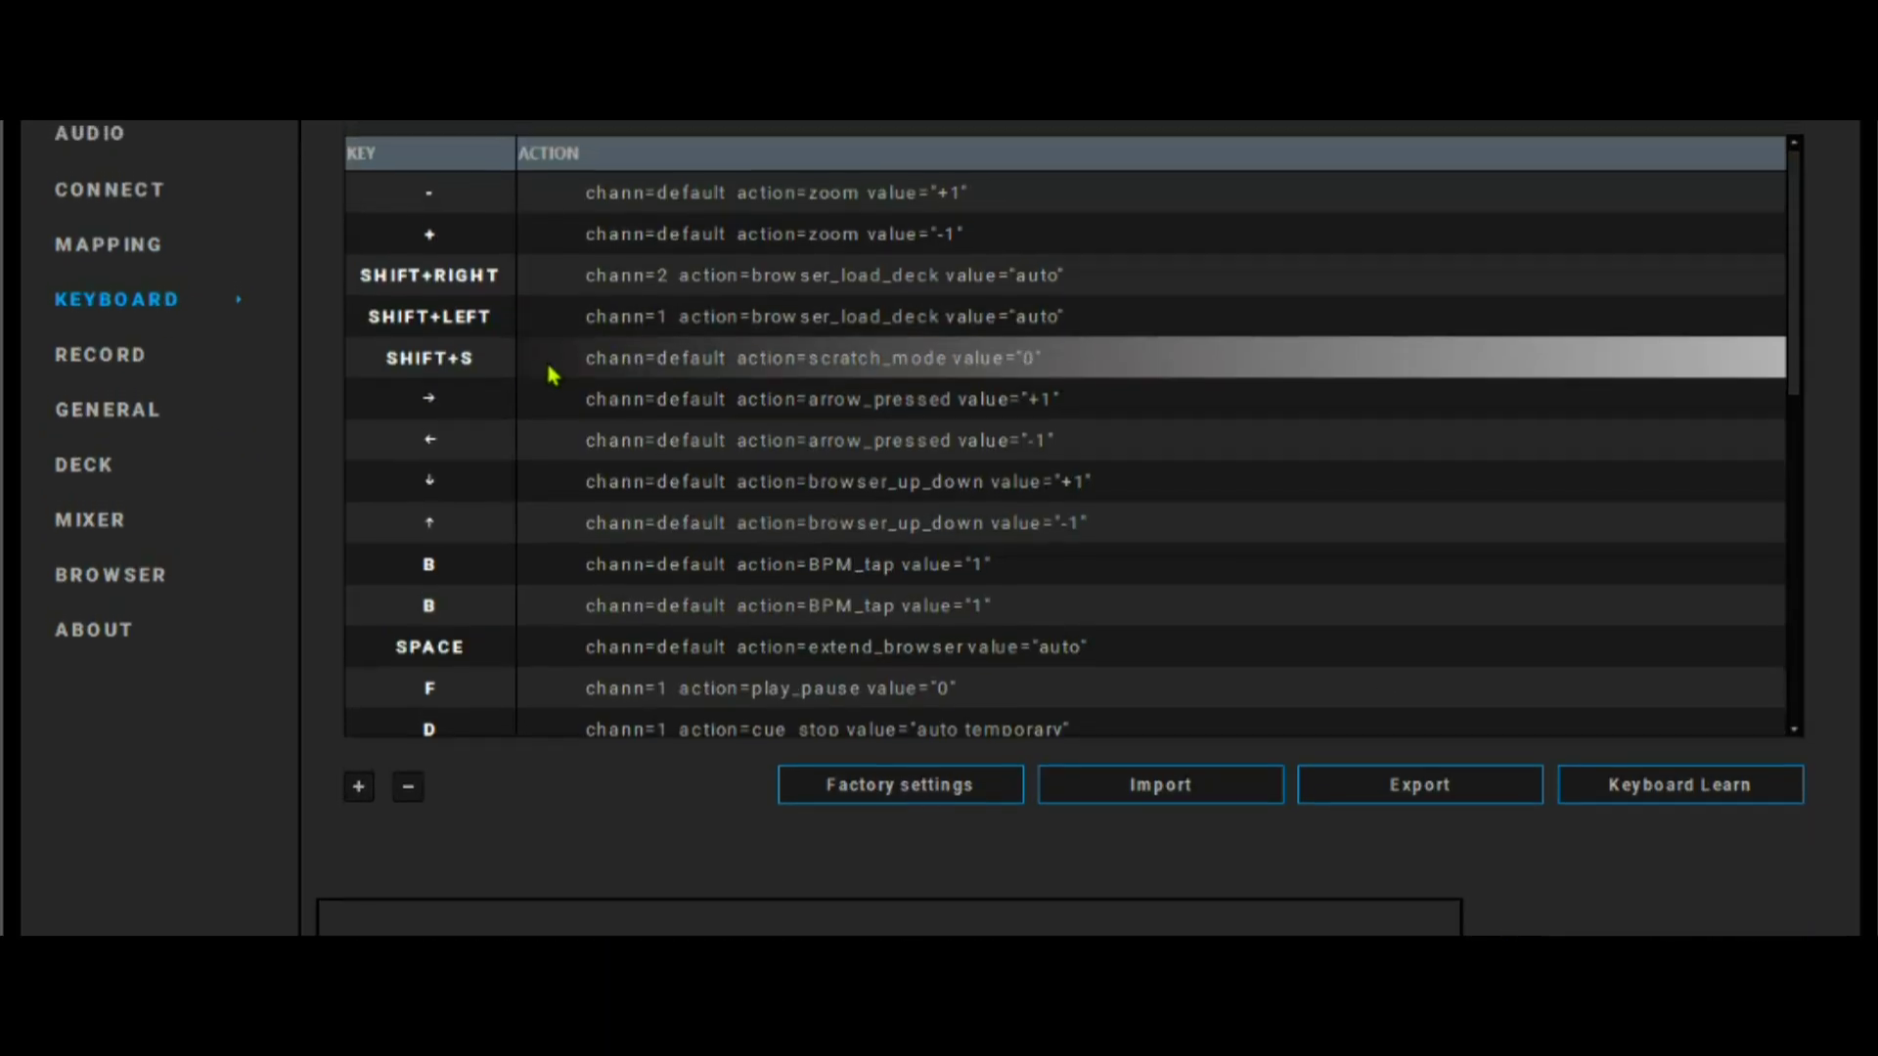
click(431, 334)
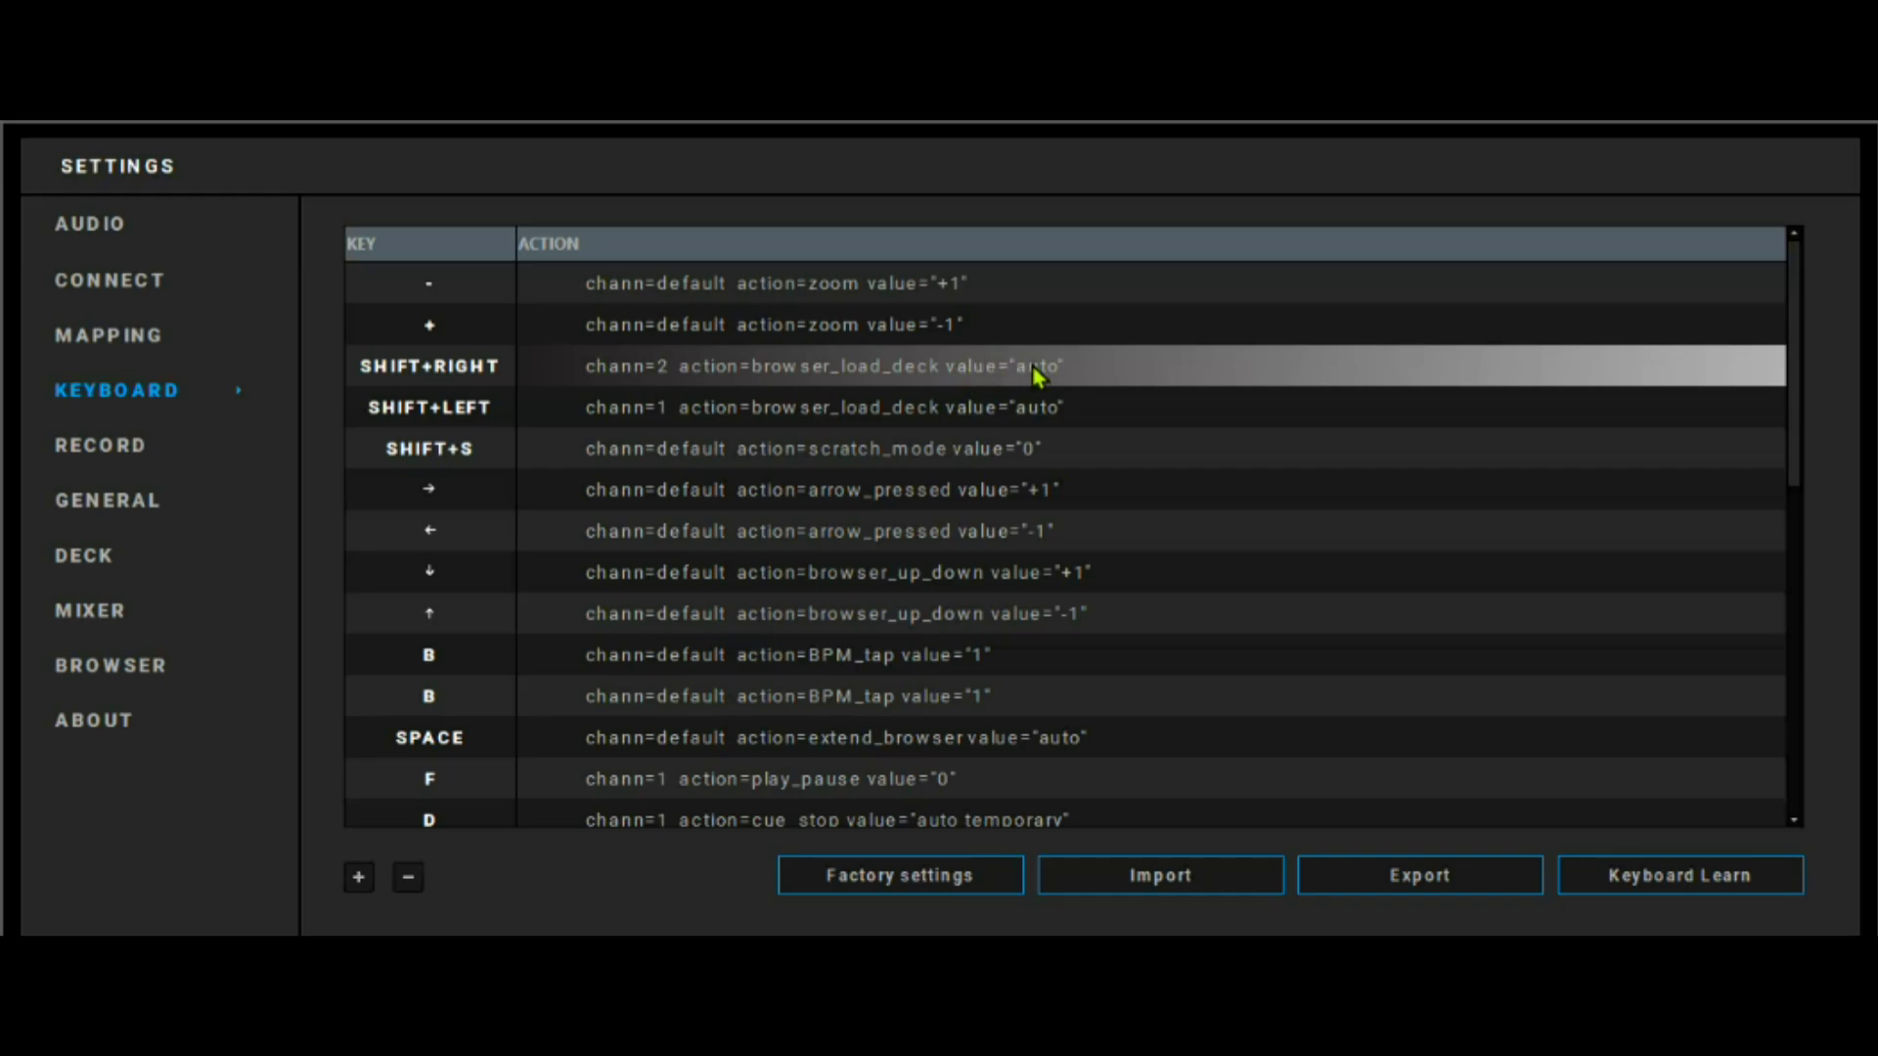
click(970, 445)
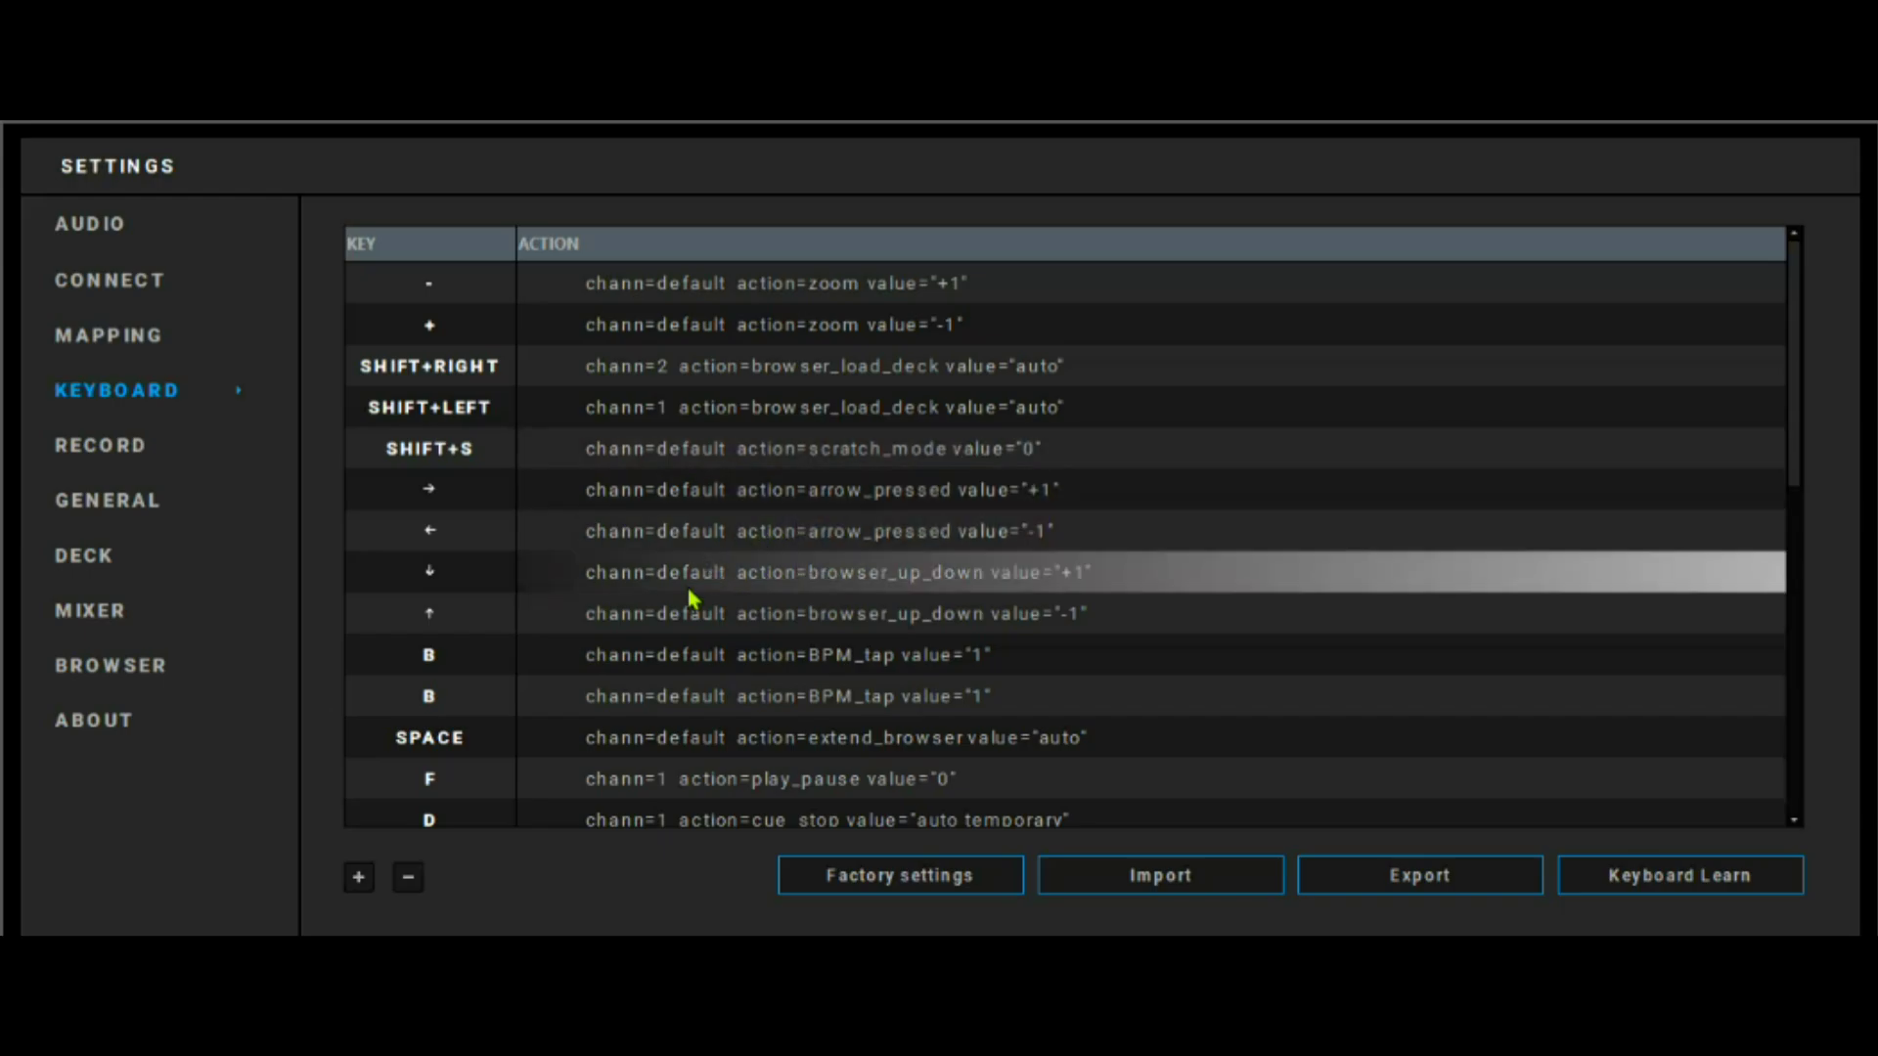
scroll(641, 608, down, 4)
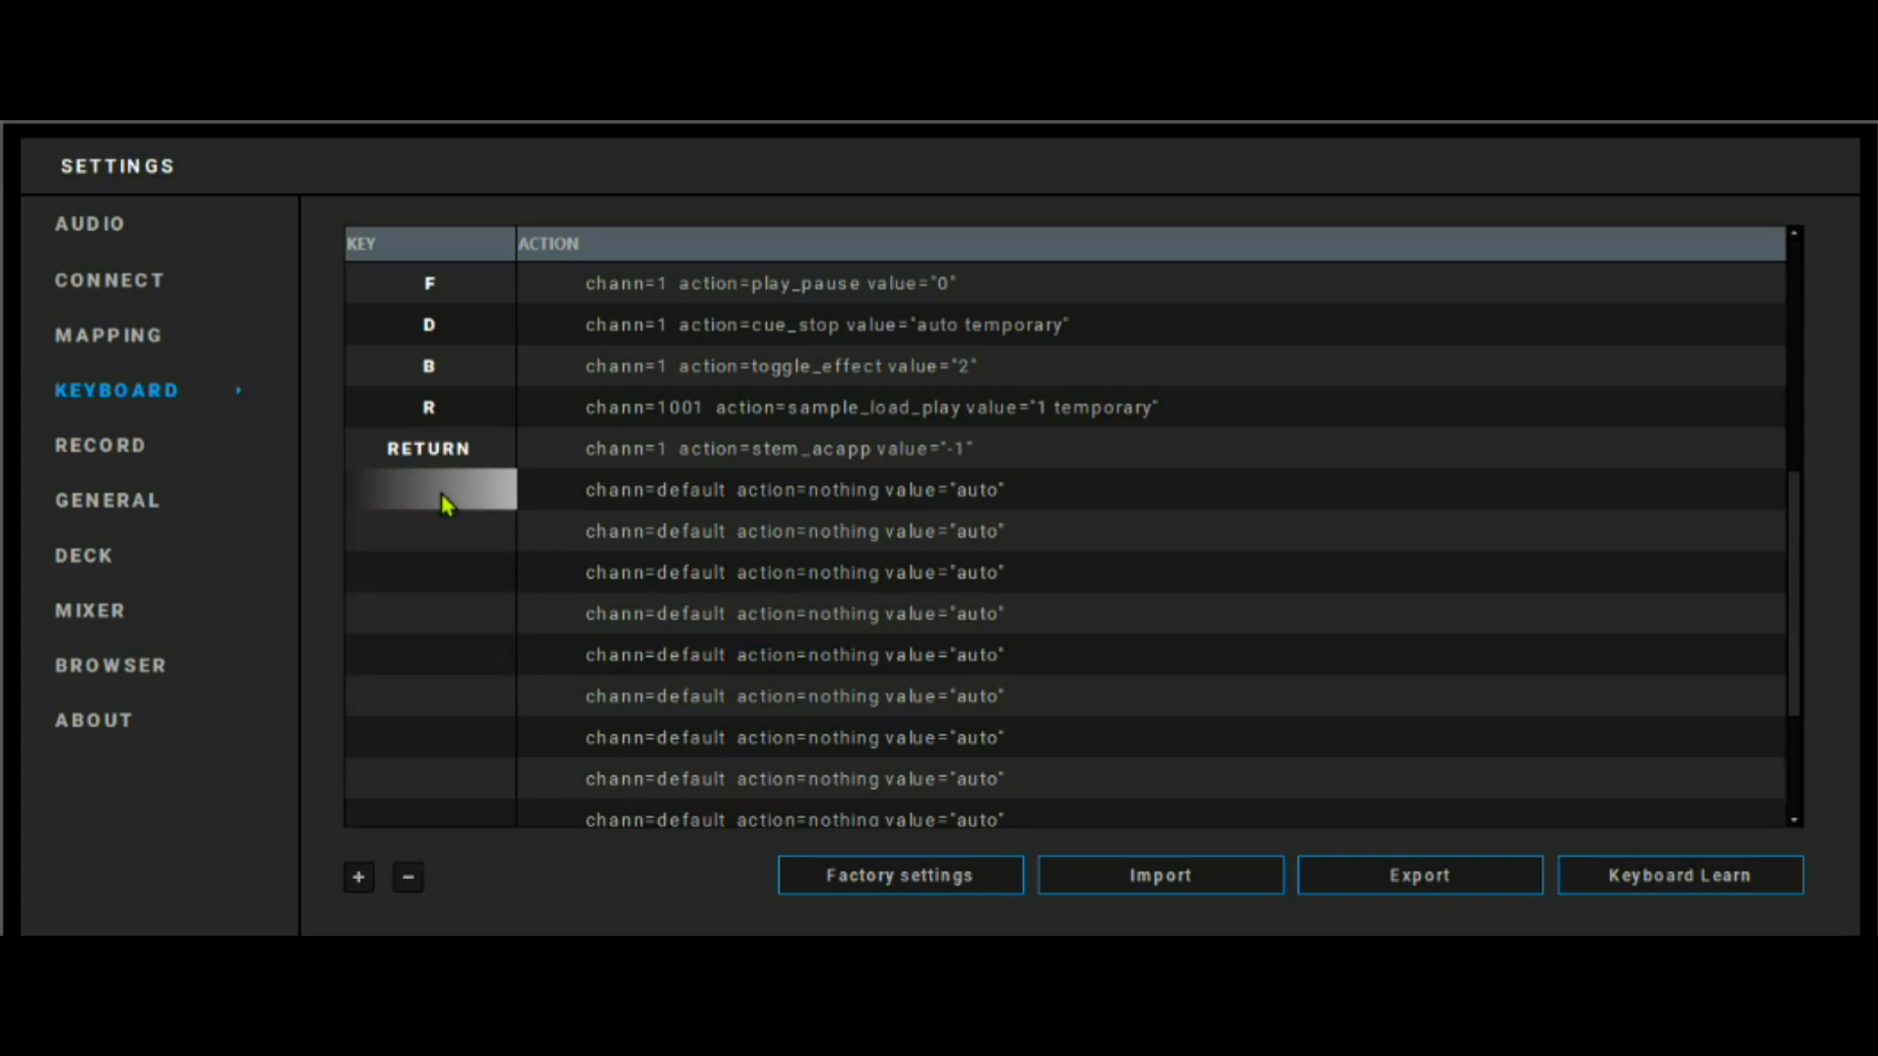
click(447, 419)
Step: Map key E to sample_load_play on channel 1001 in an empty row, then apply and close Settings
key(r)
click(450, 502)
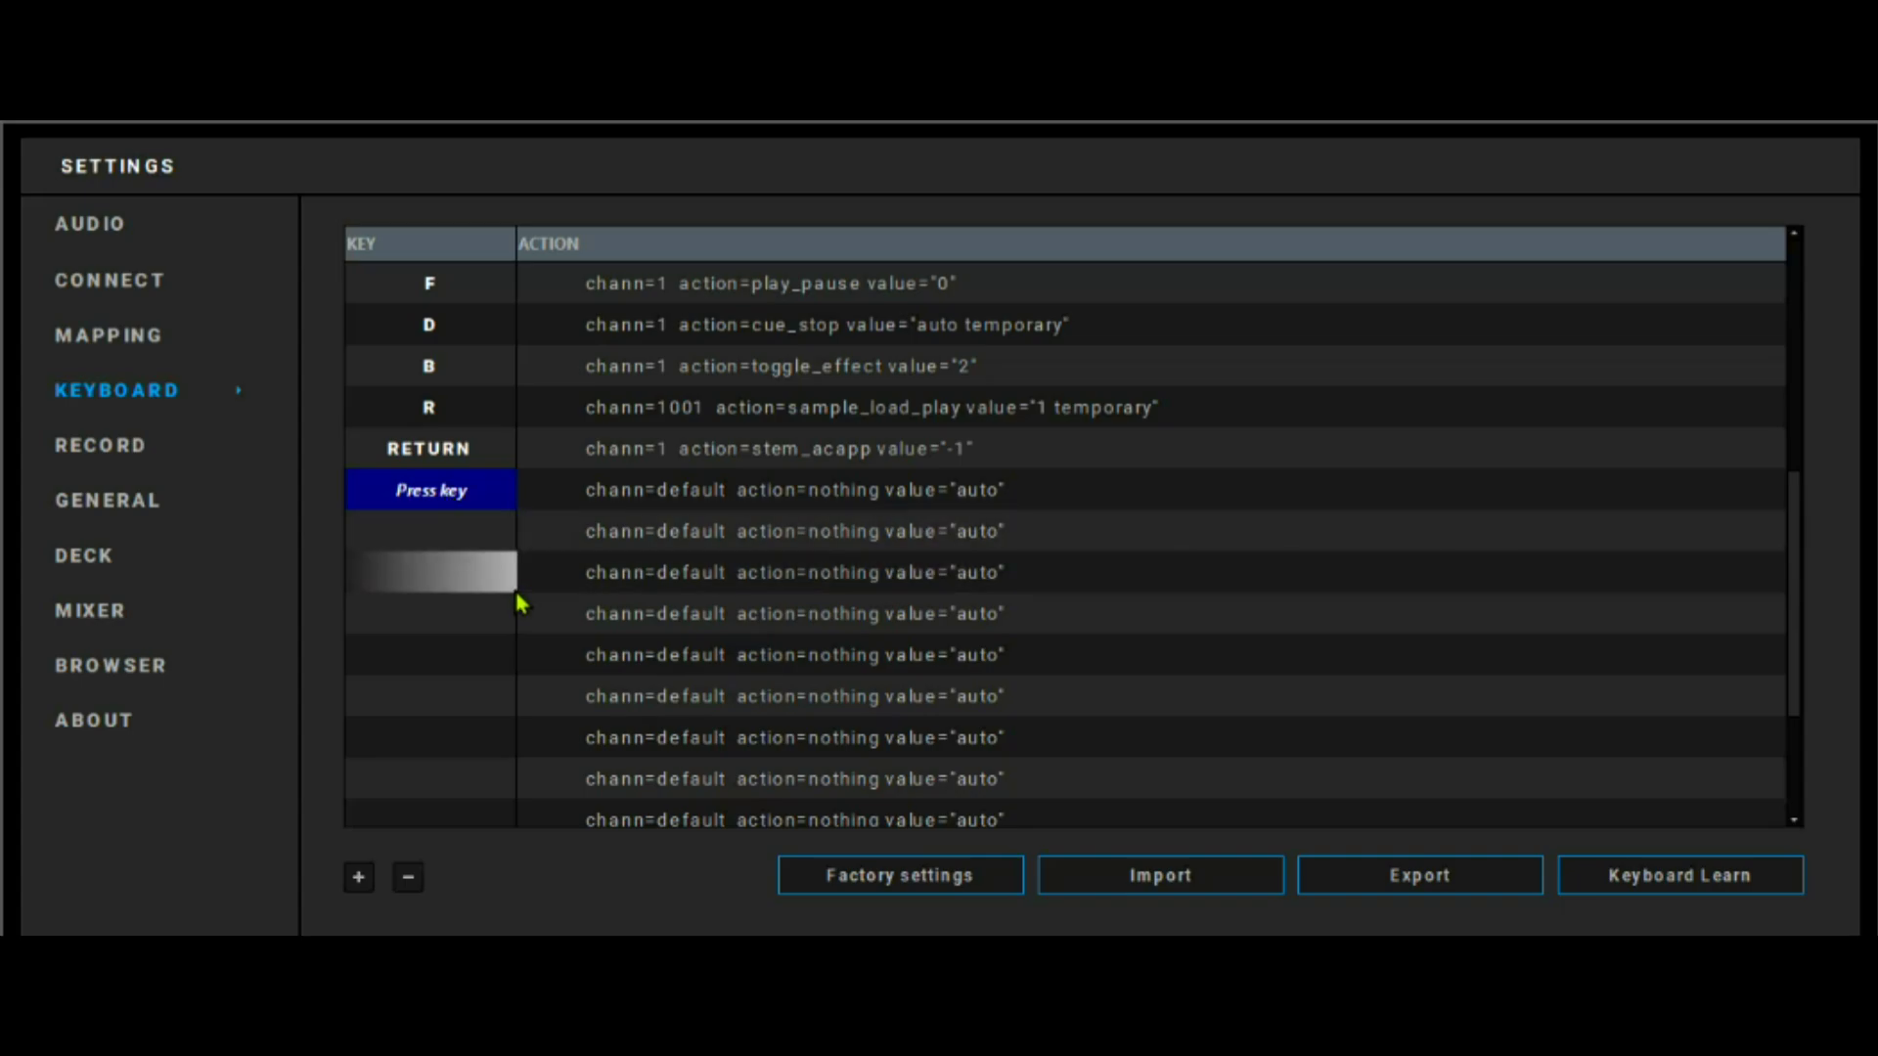
key(e)
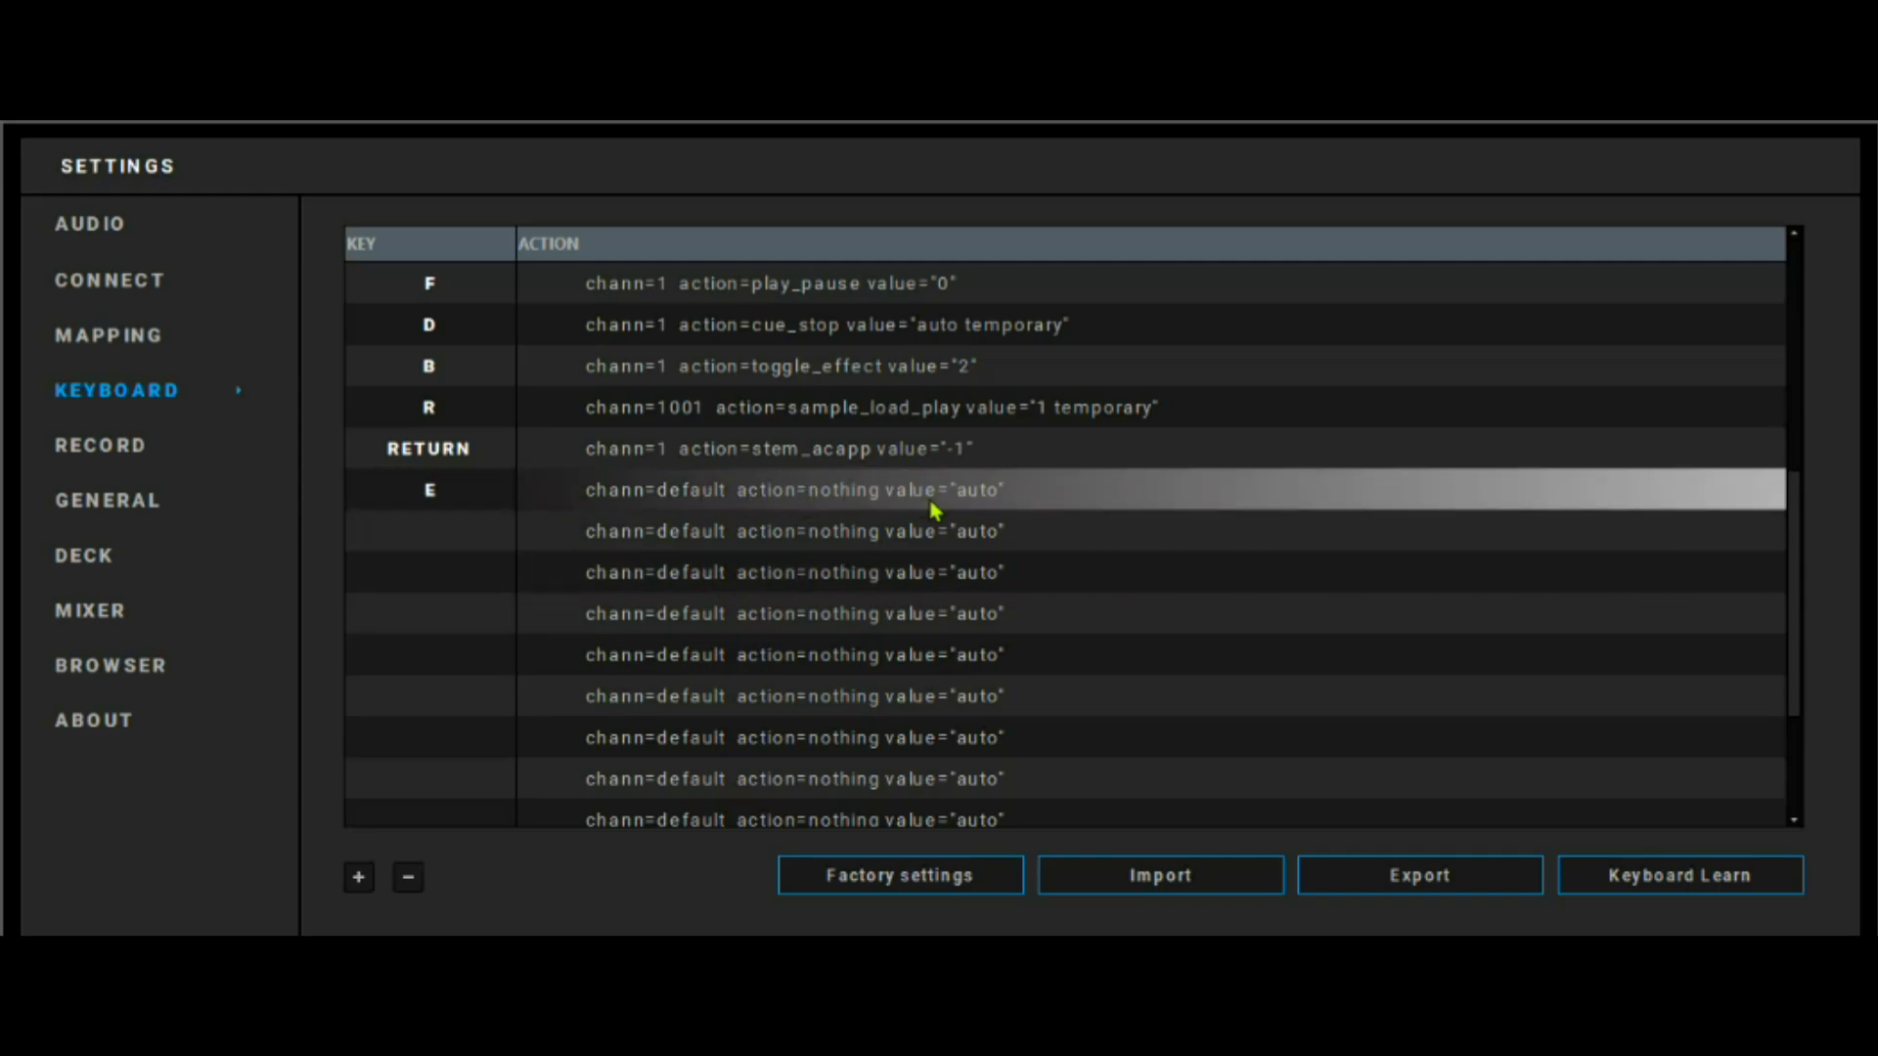
double_click(959, 505)
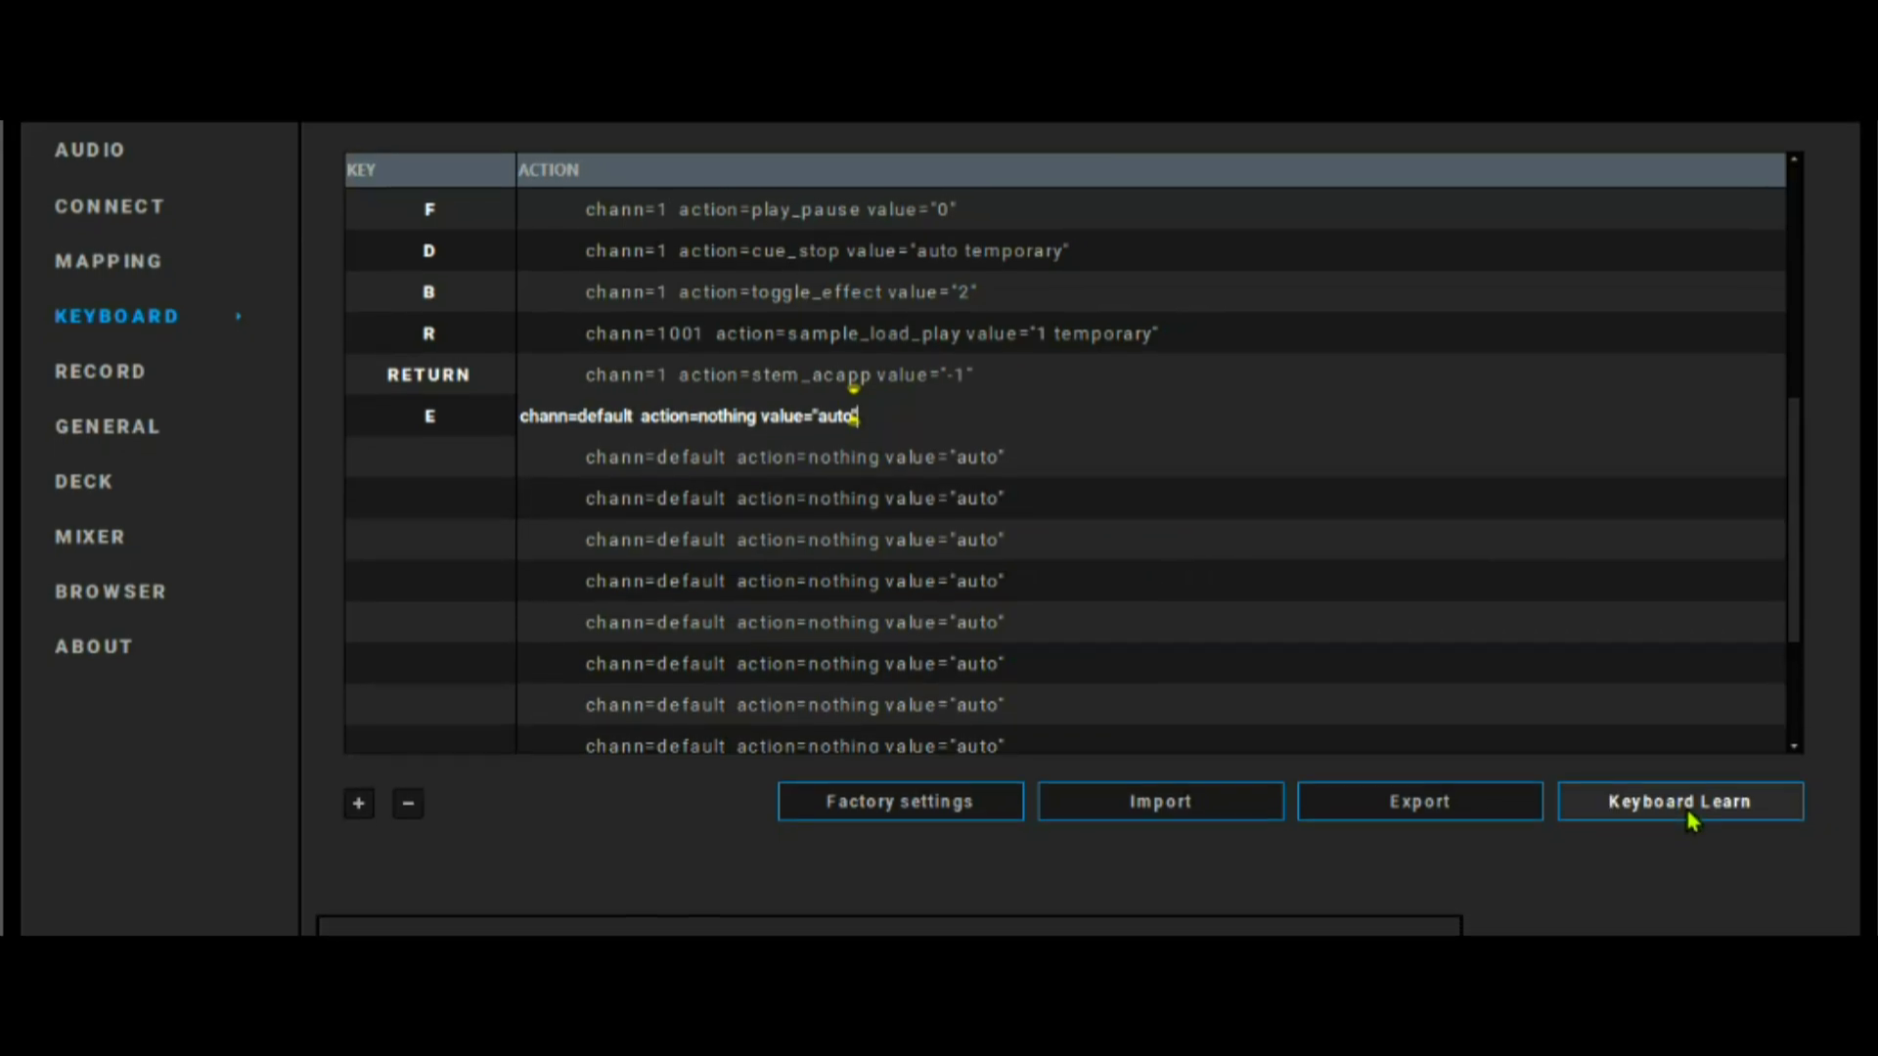
click(1690, 818)
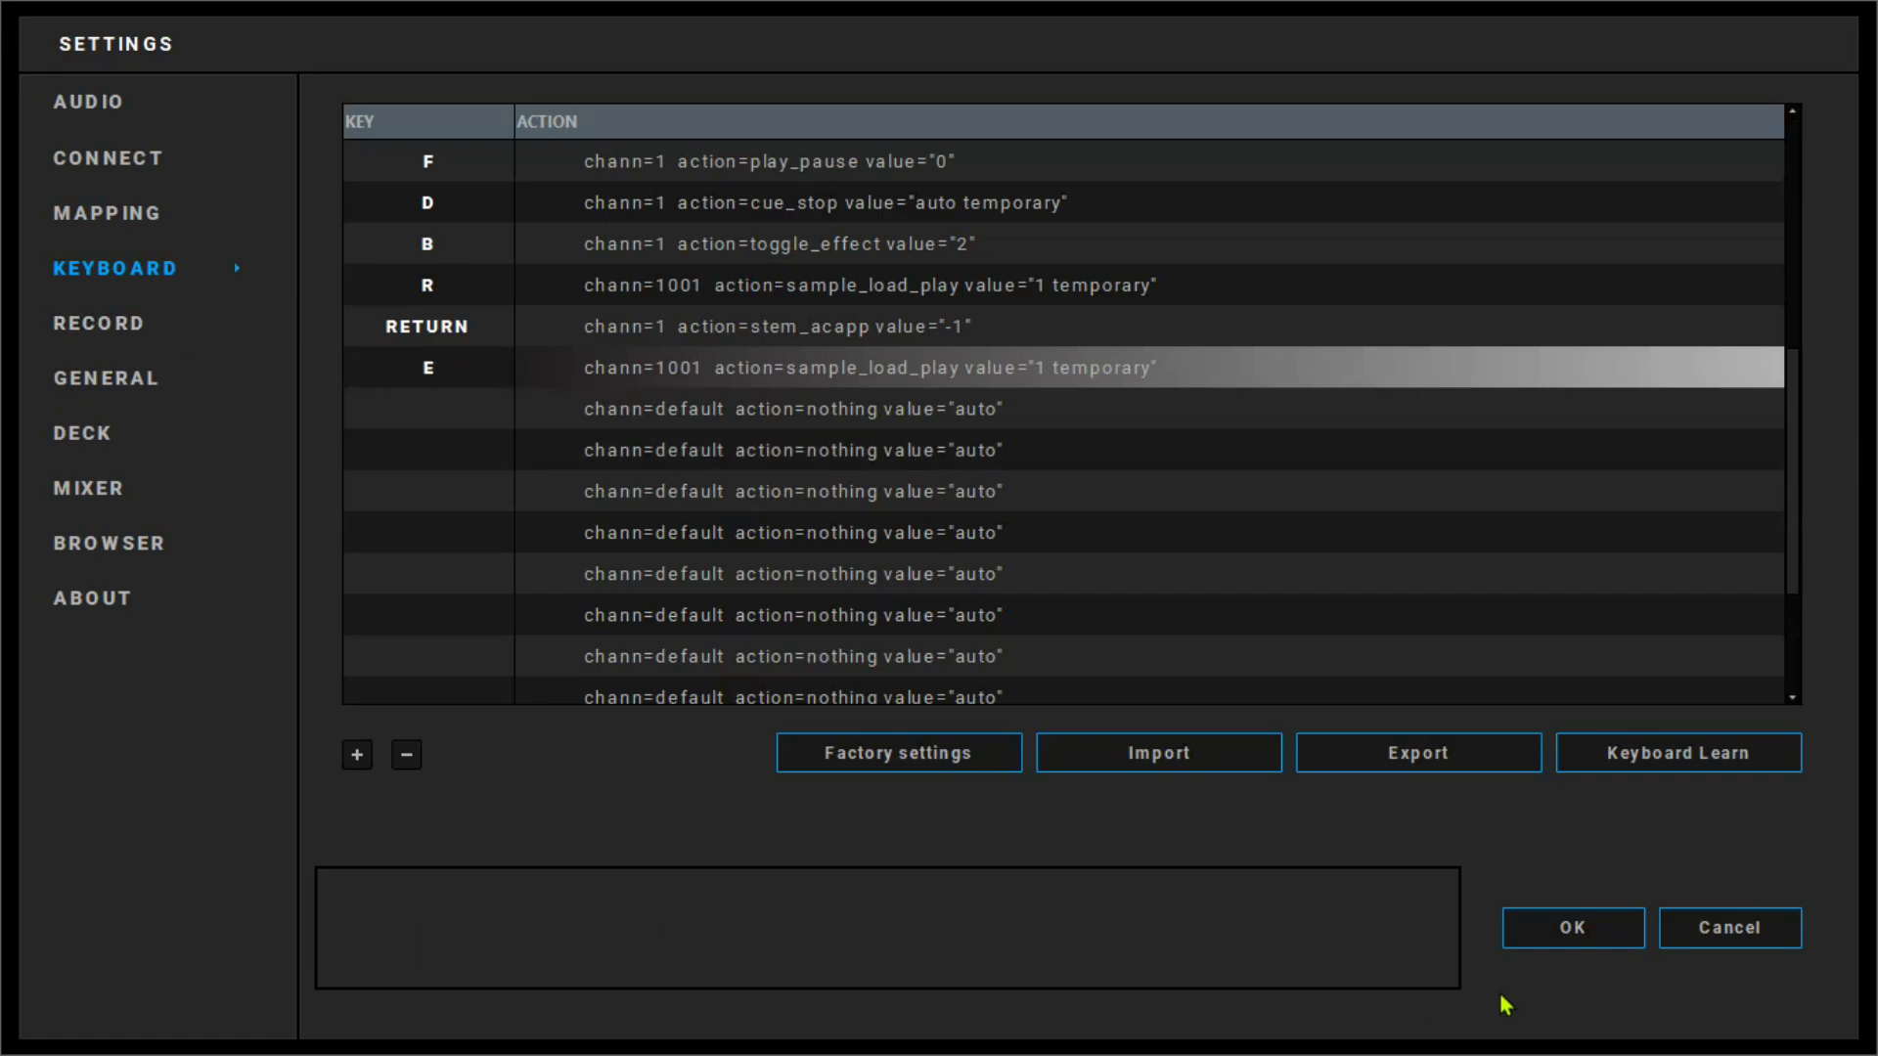
click(1558, 938)
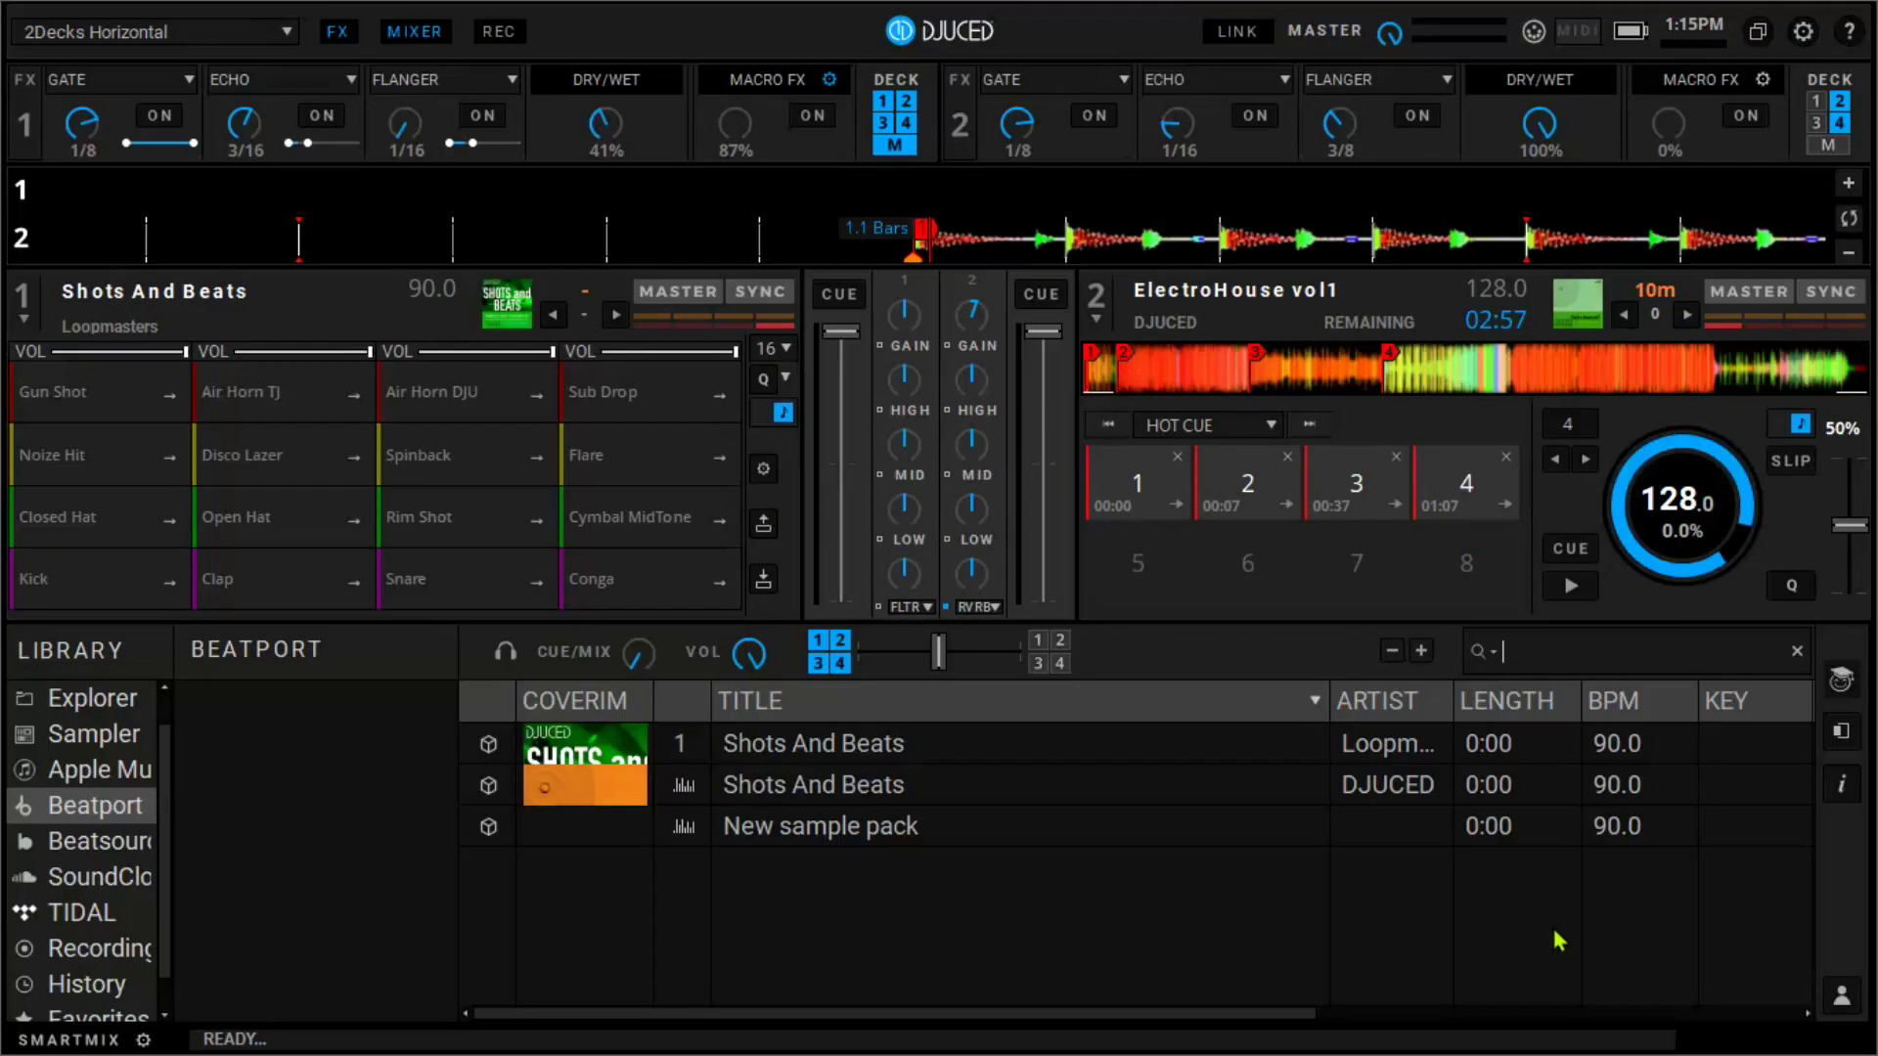
Step: Clear the stray 'ee' from the library search and reopen the program settings
text(ee)
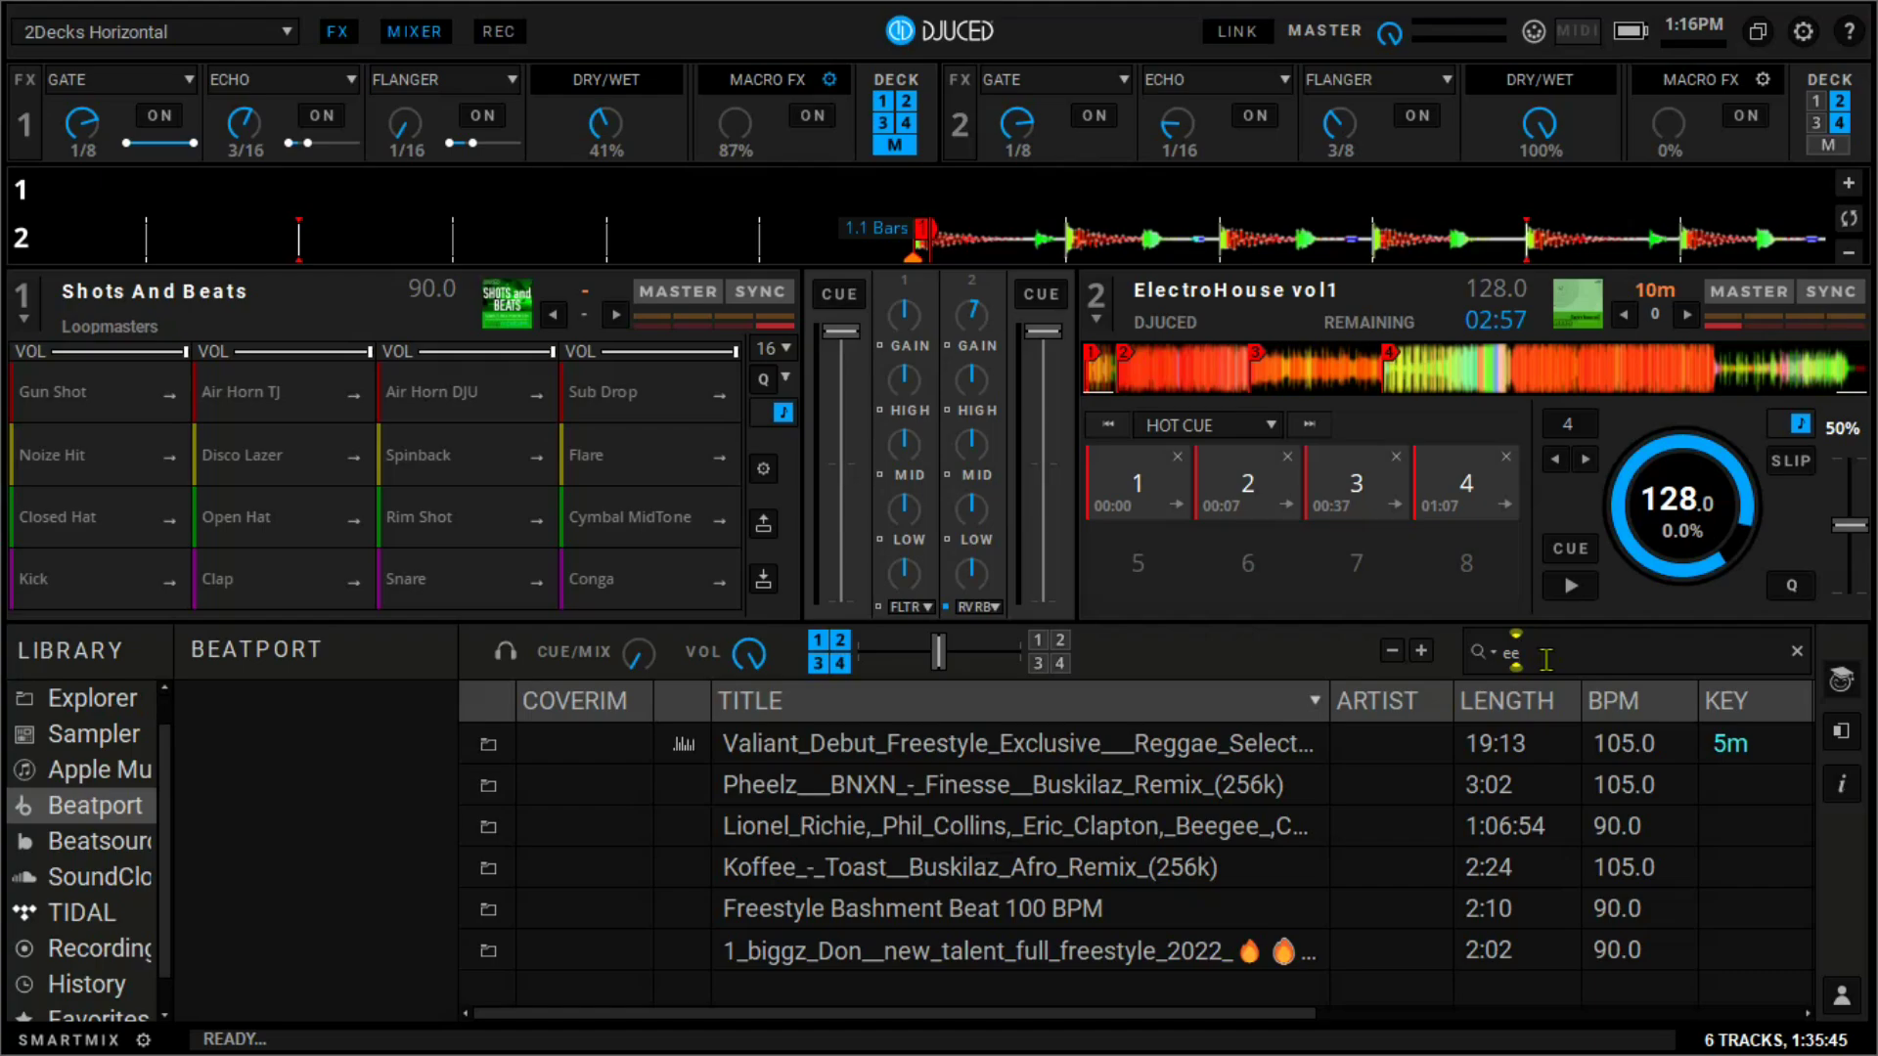
click(1797, 650)
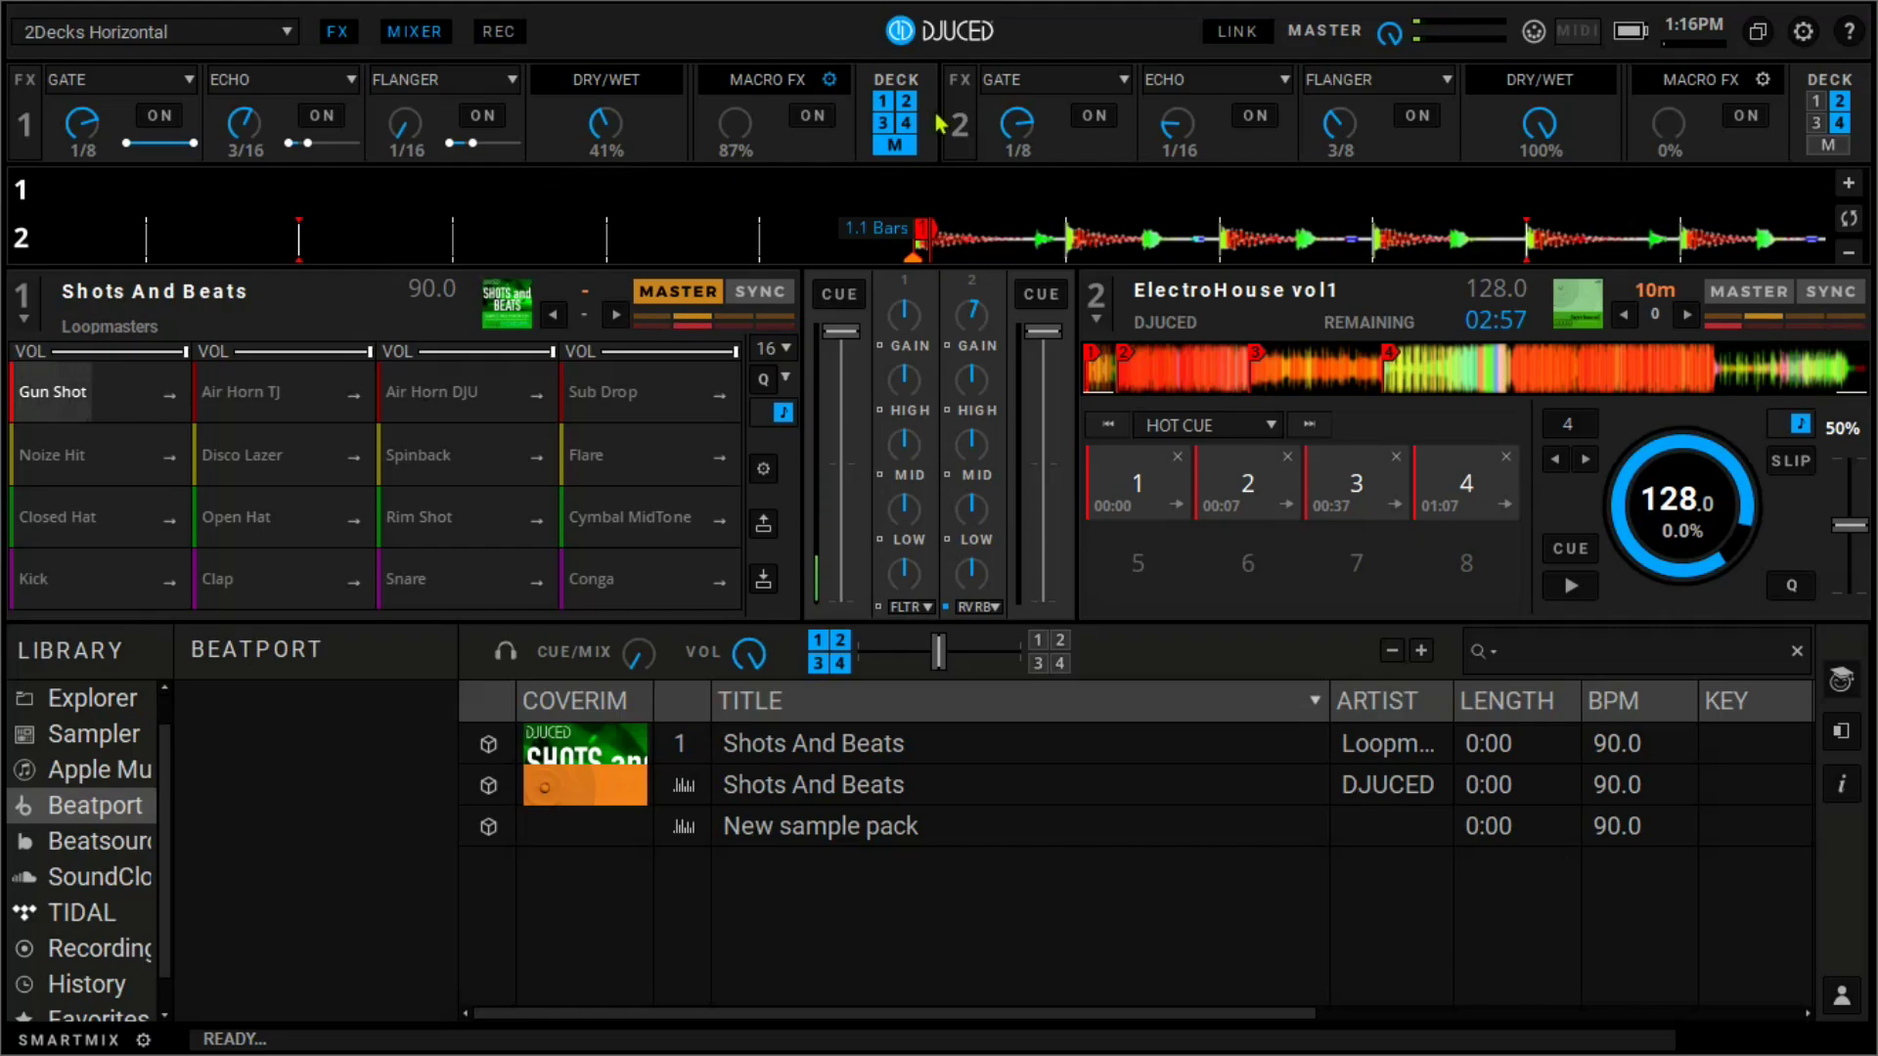
click(1805, 32)
Step: Change the sample_load_play mapping's key from R to D and save the settings
click(109, 276)
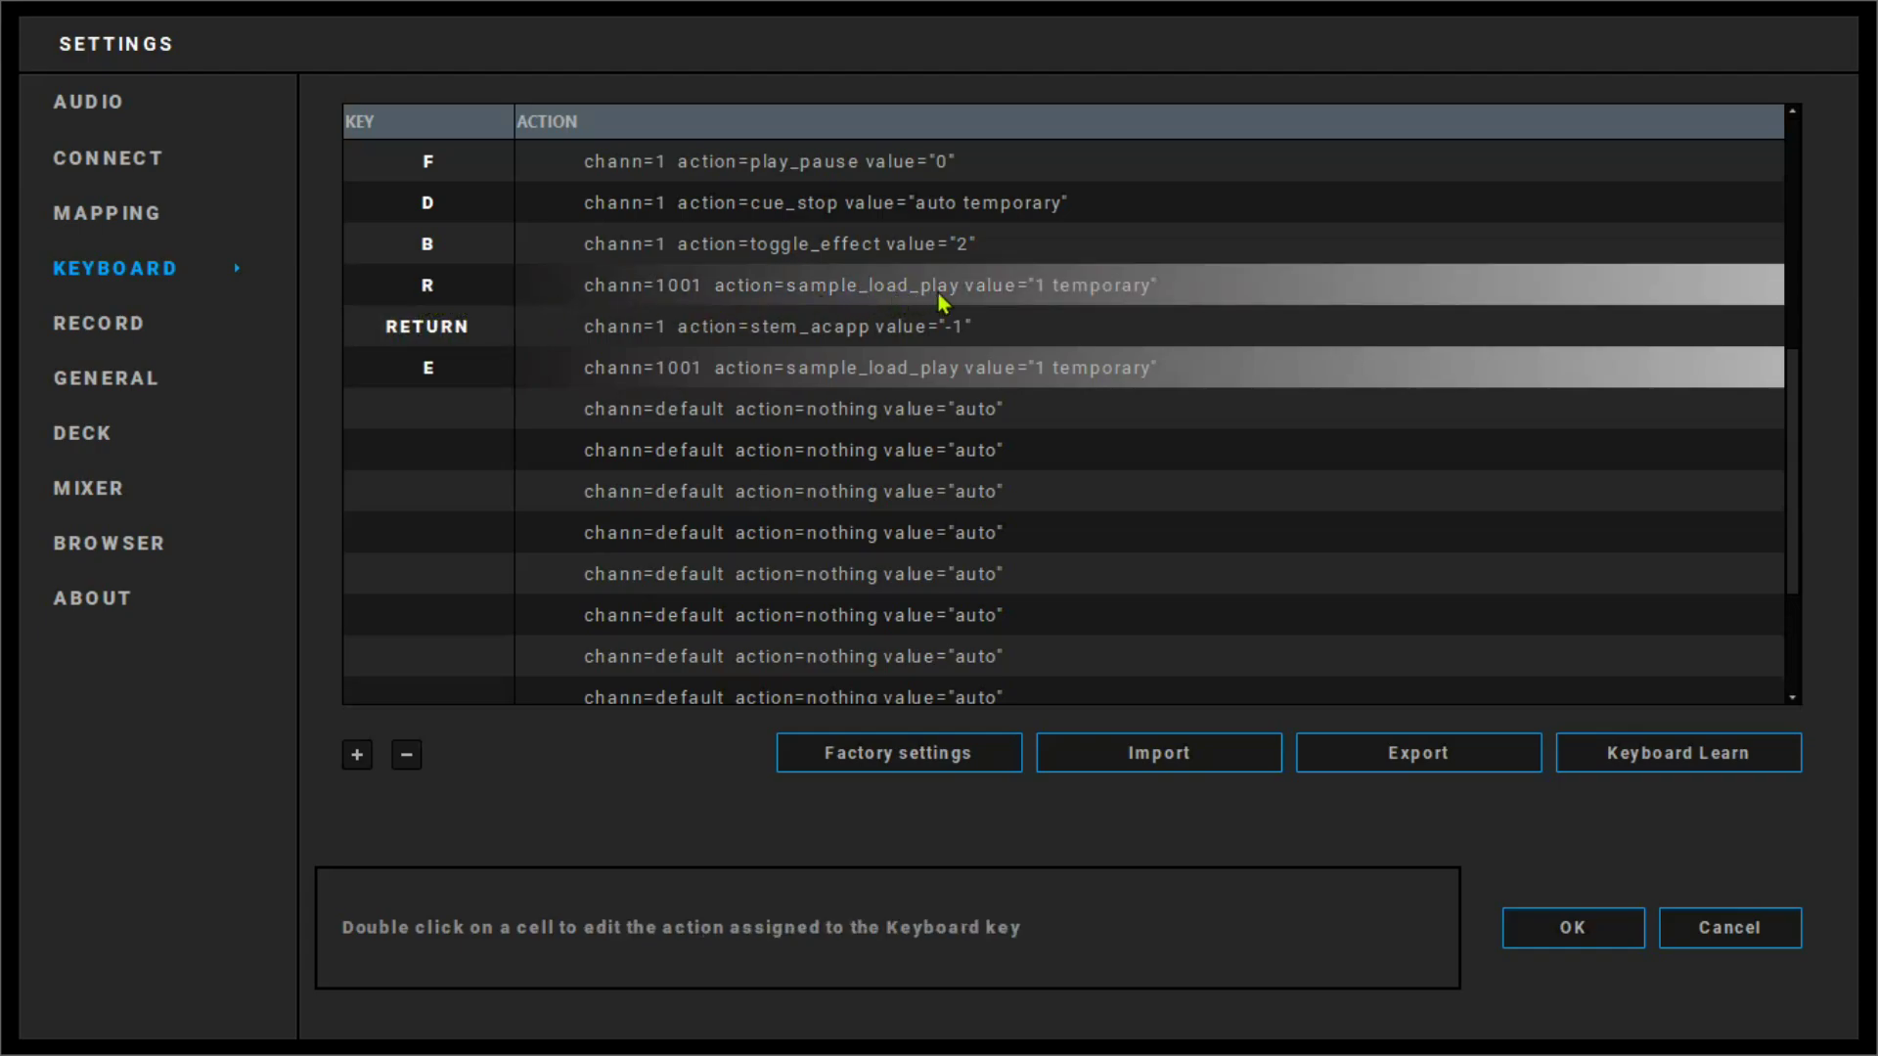
double_click(461, 284)
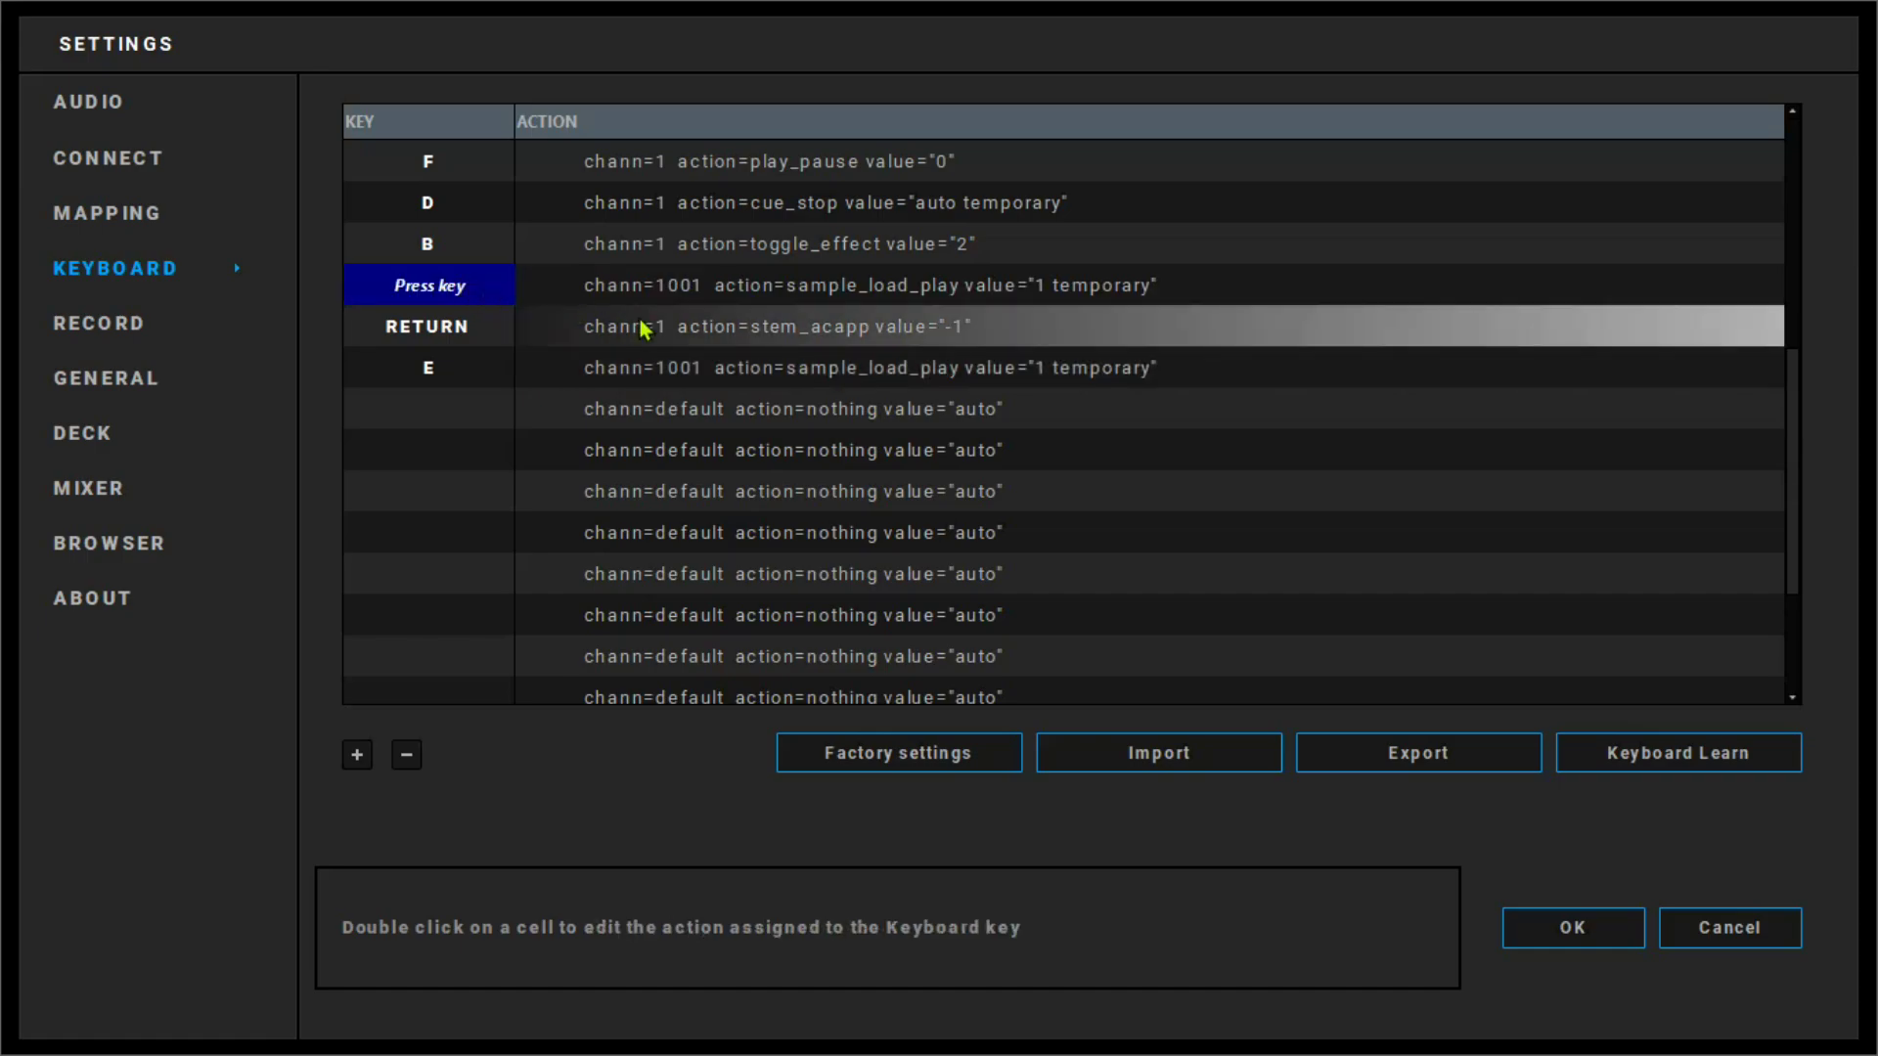
key(d)
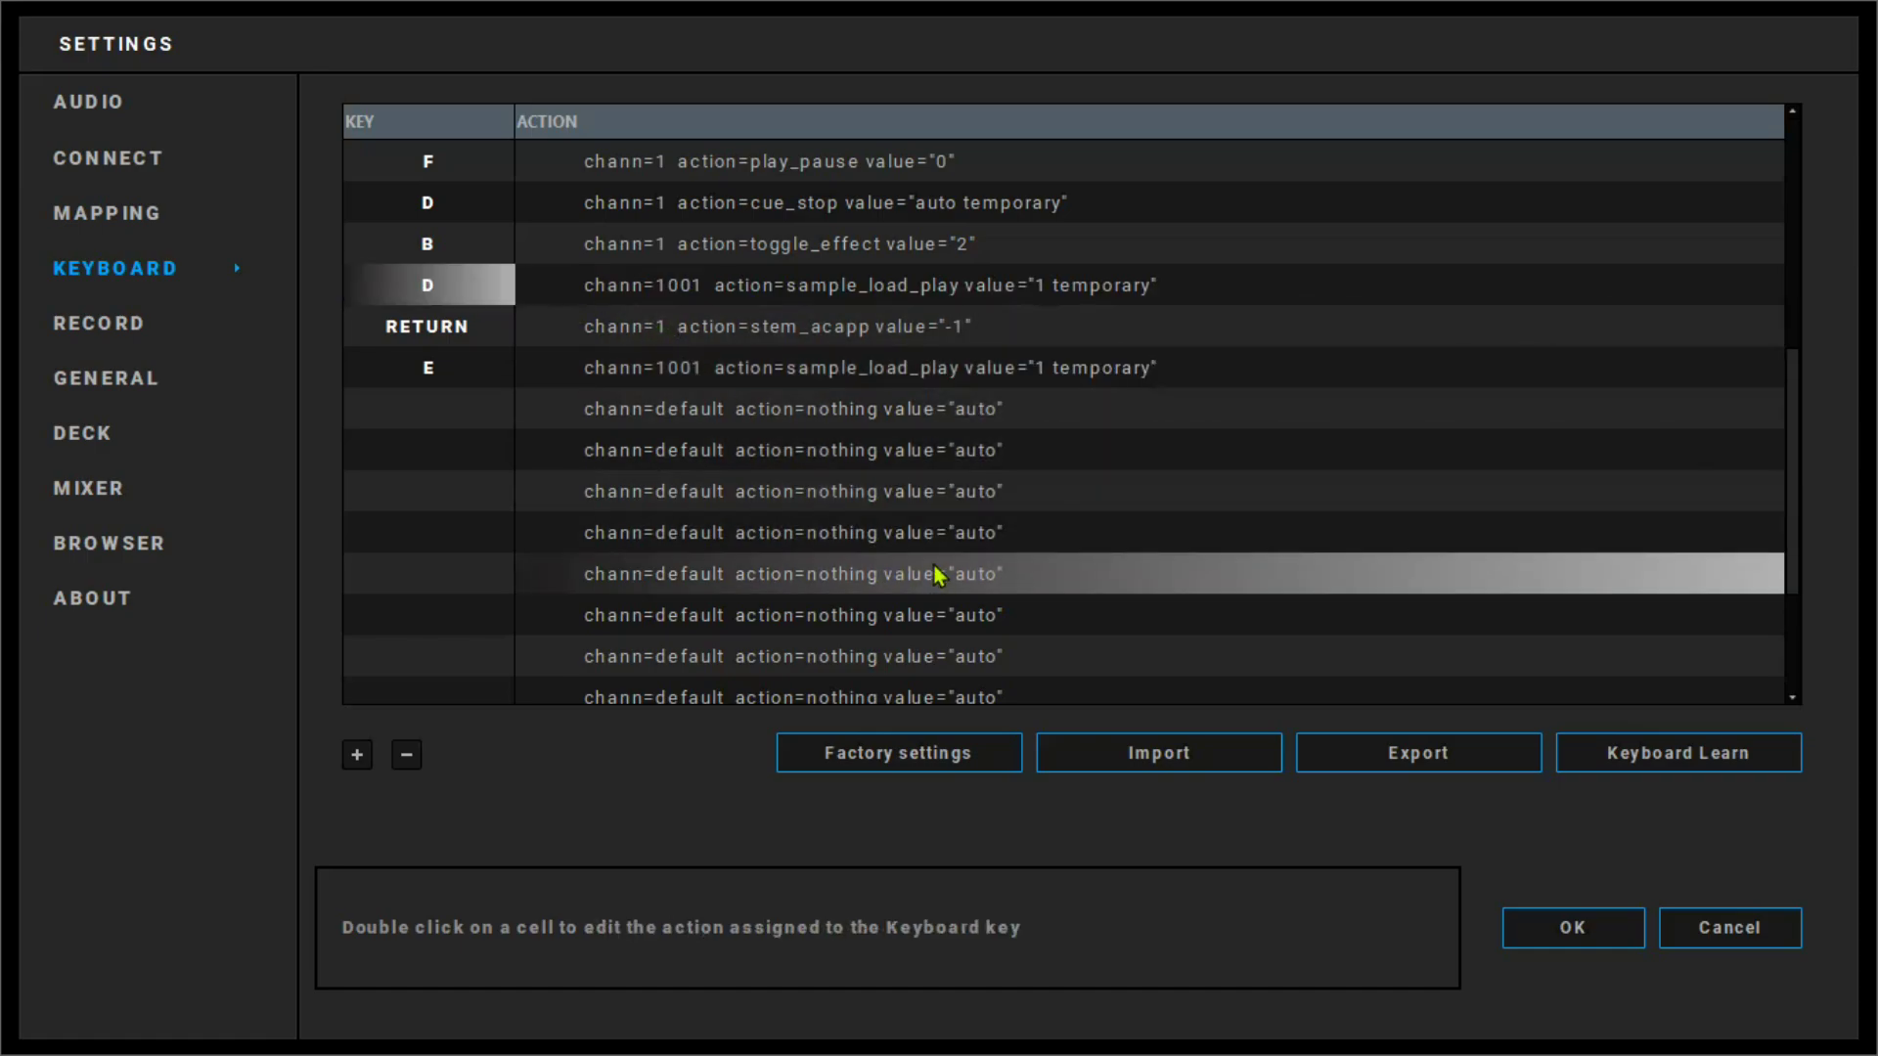
click(1571, 928)
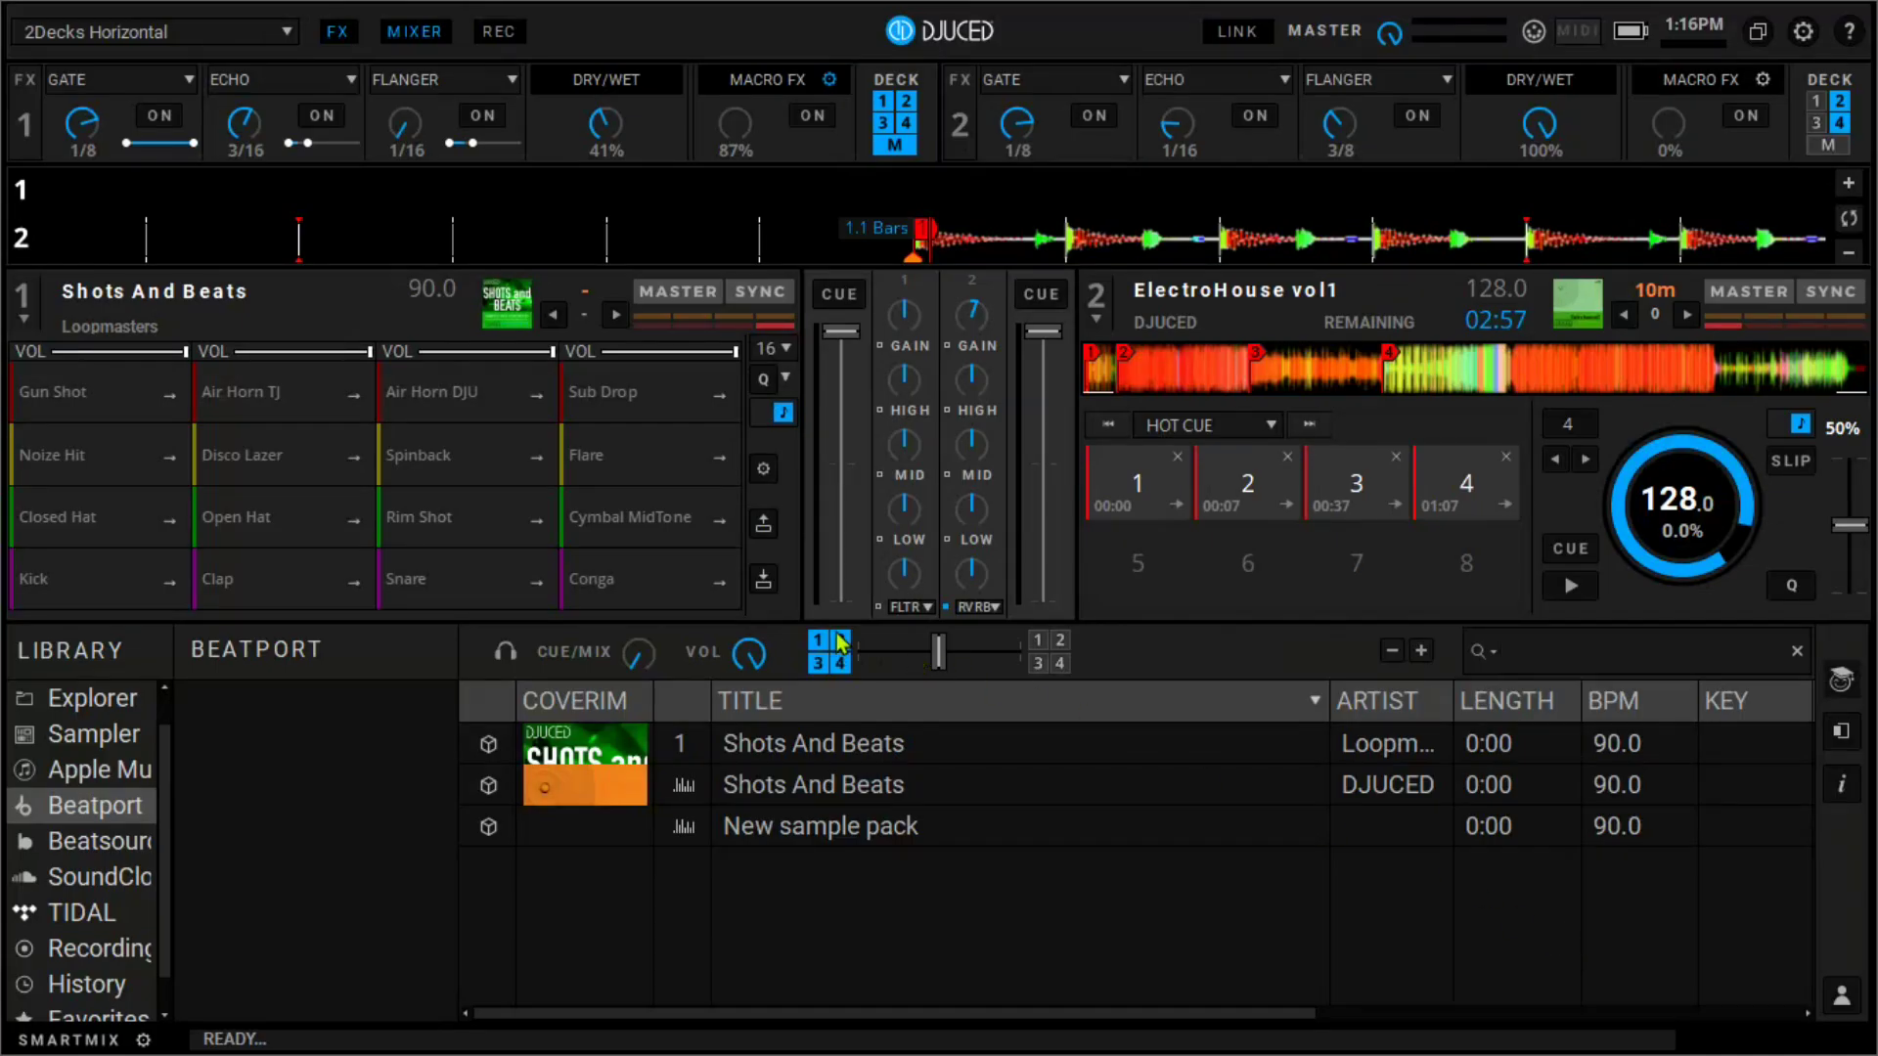
Step: Reopen Settings on the Keyboard mapping page
text(dd)
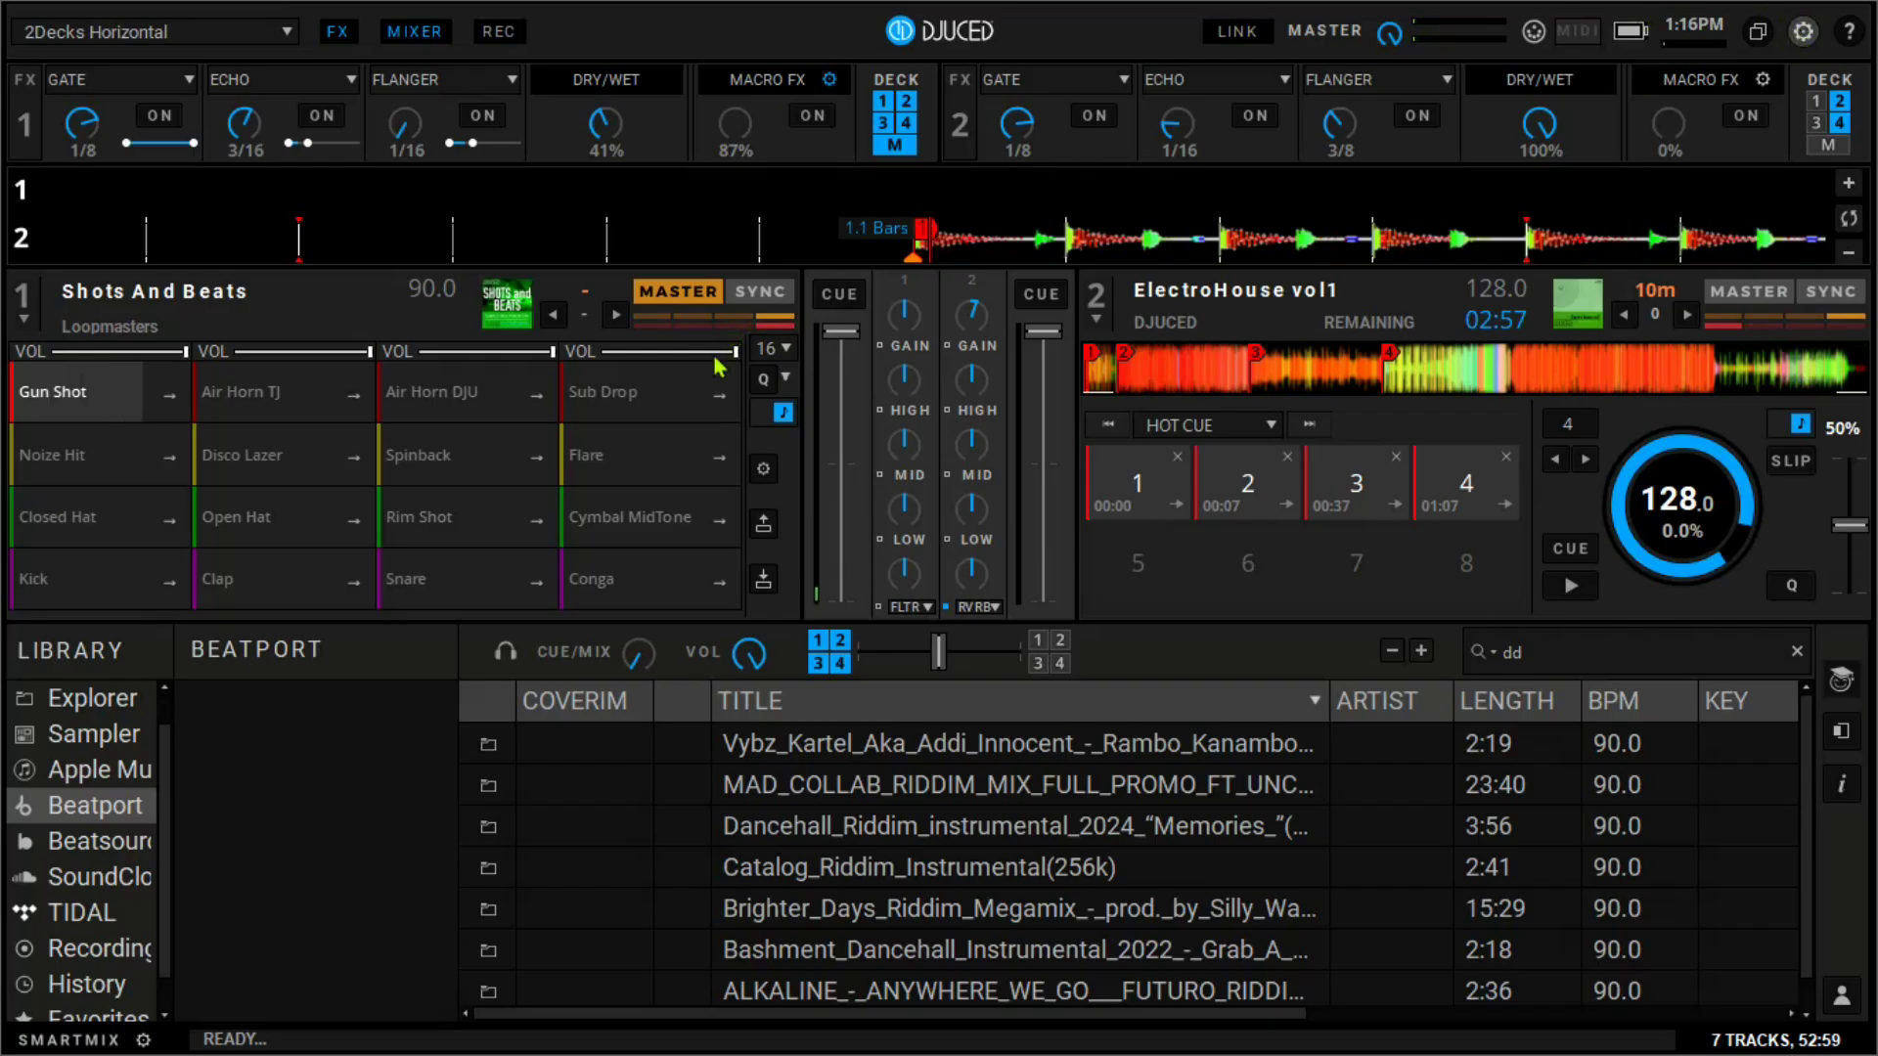
click(1802, 30)
click(114, 268)
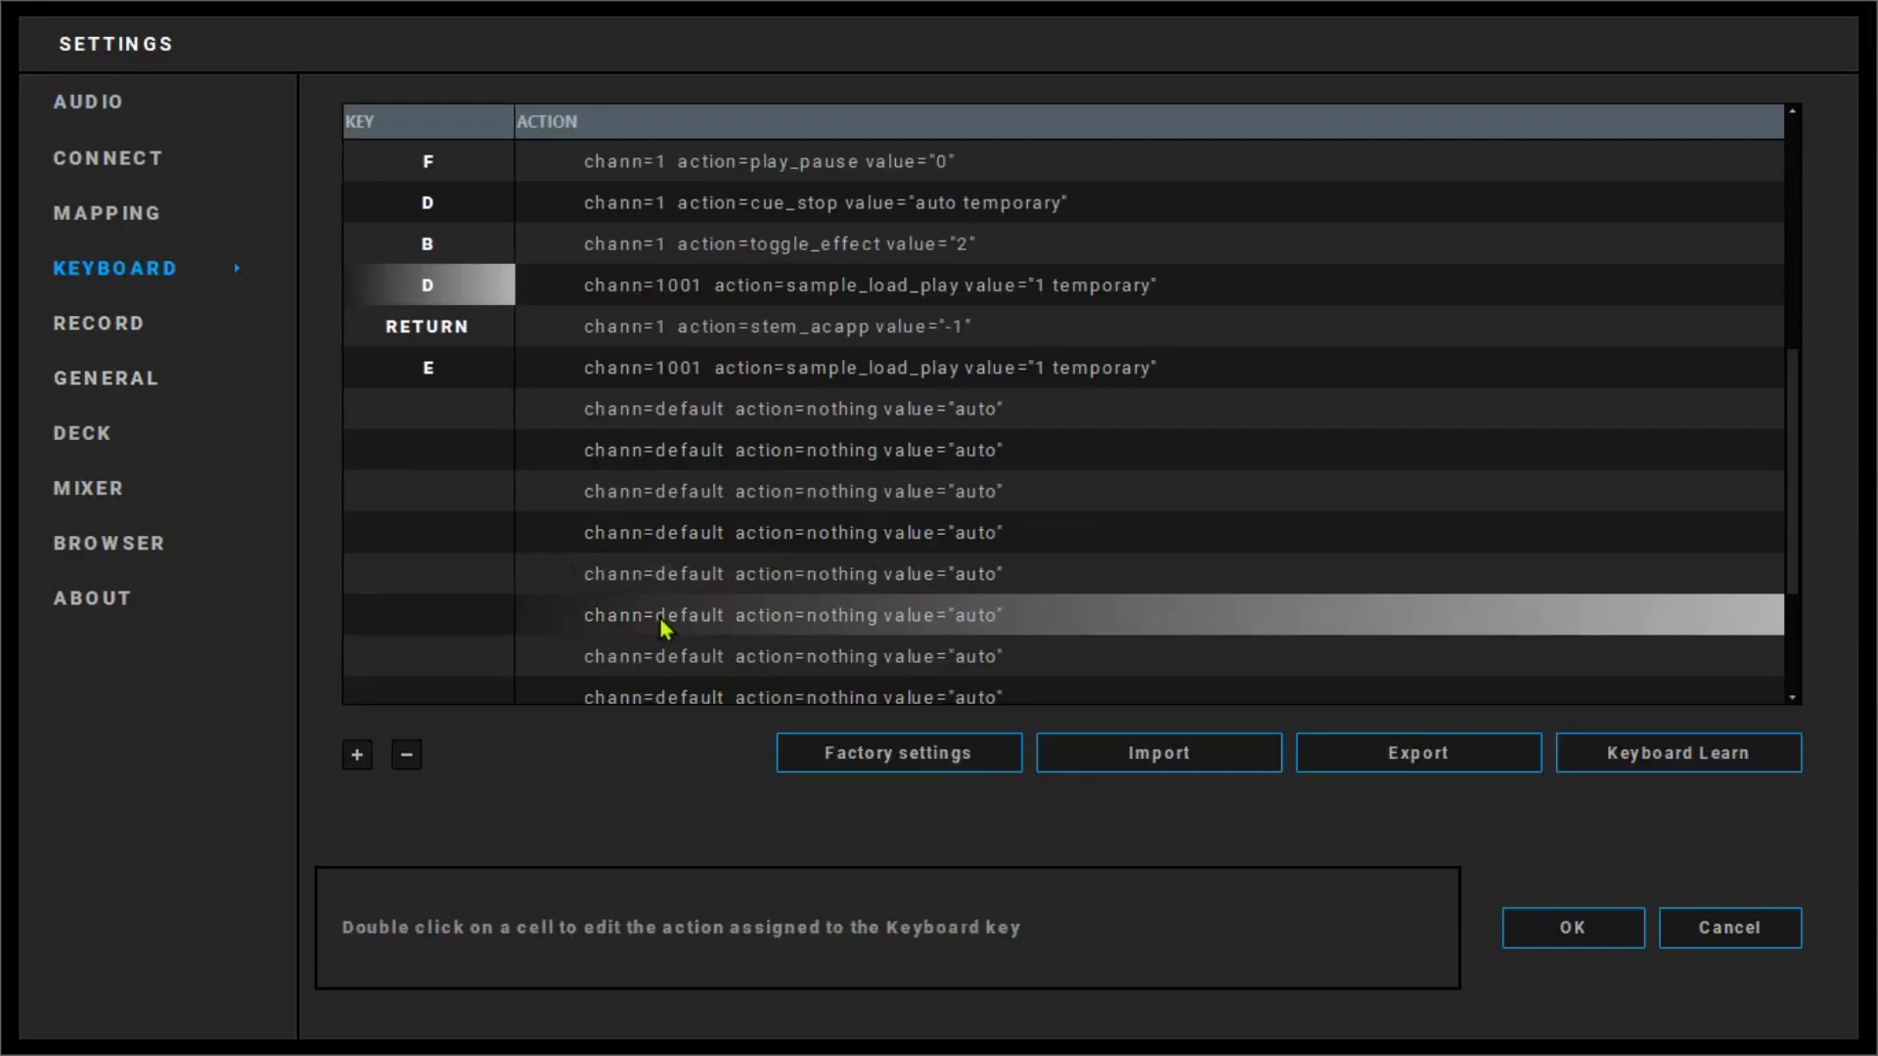
Step: Add an F key mapping learned from deck 2's cue control (cue_stop, channel 2) and close Settings
scroll(671, 599, down, 2)
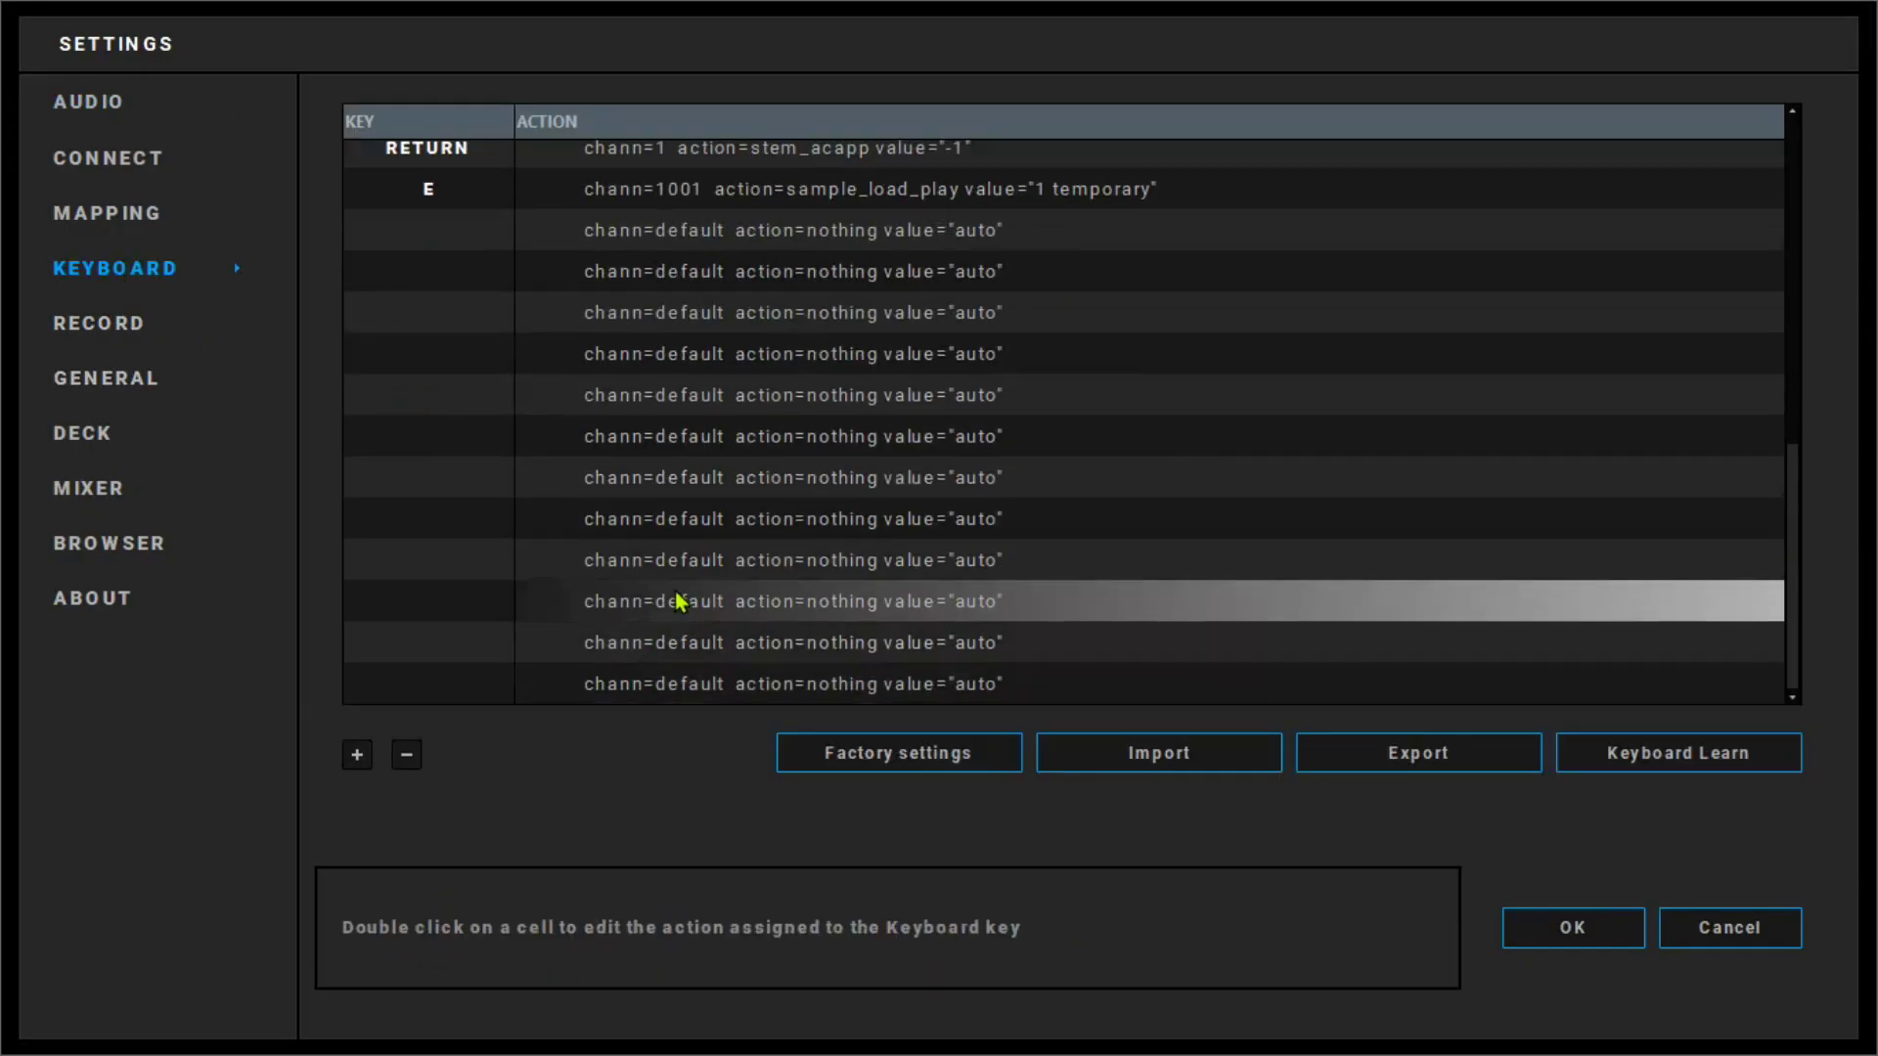
double_click(473, 244)
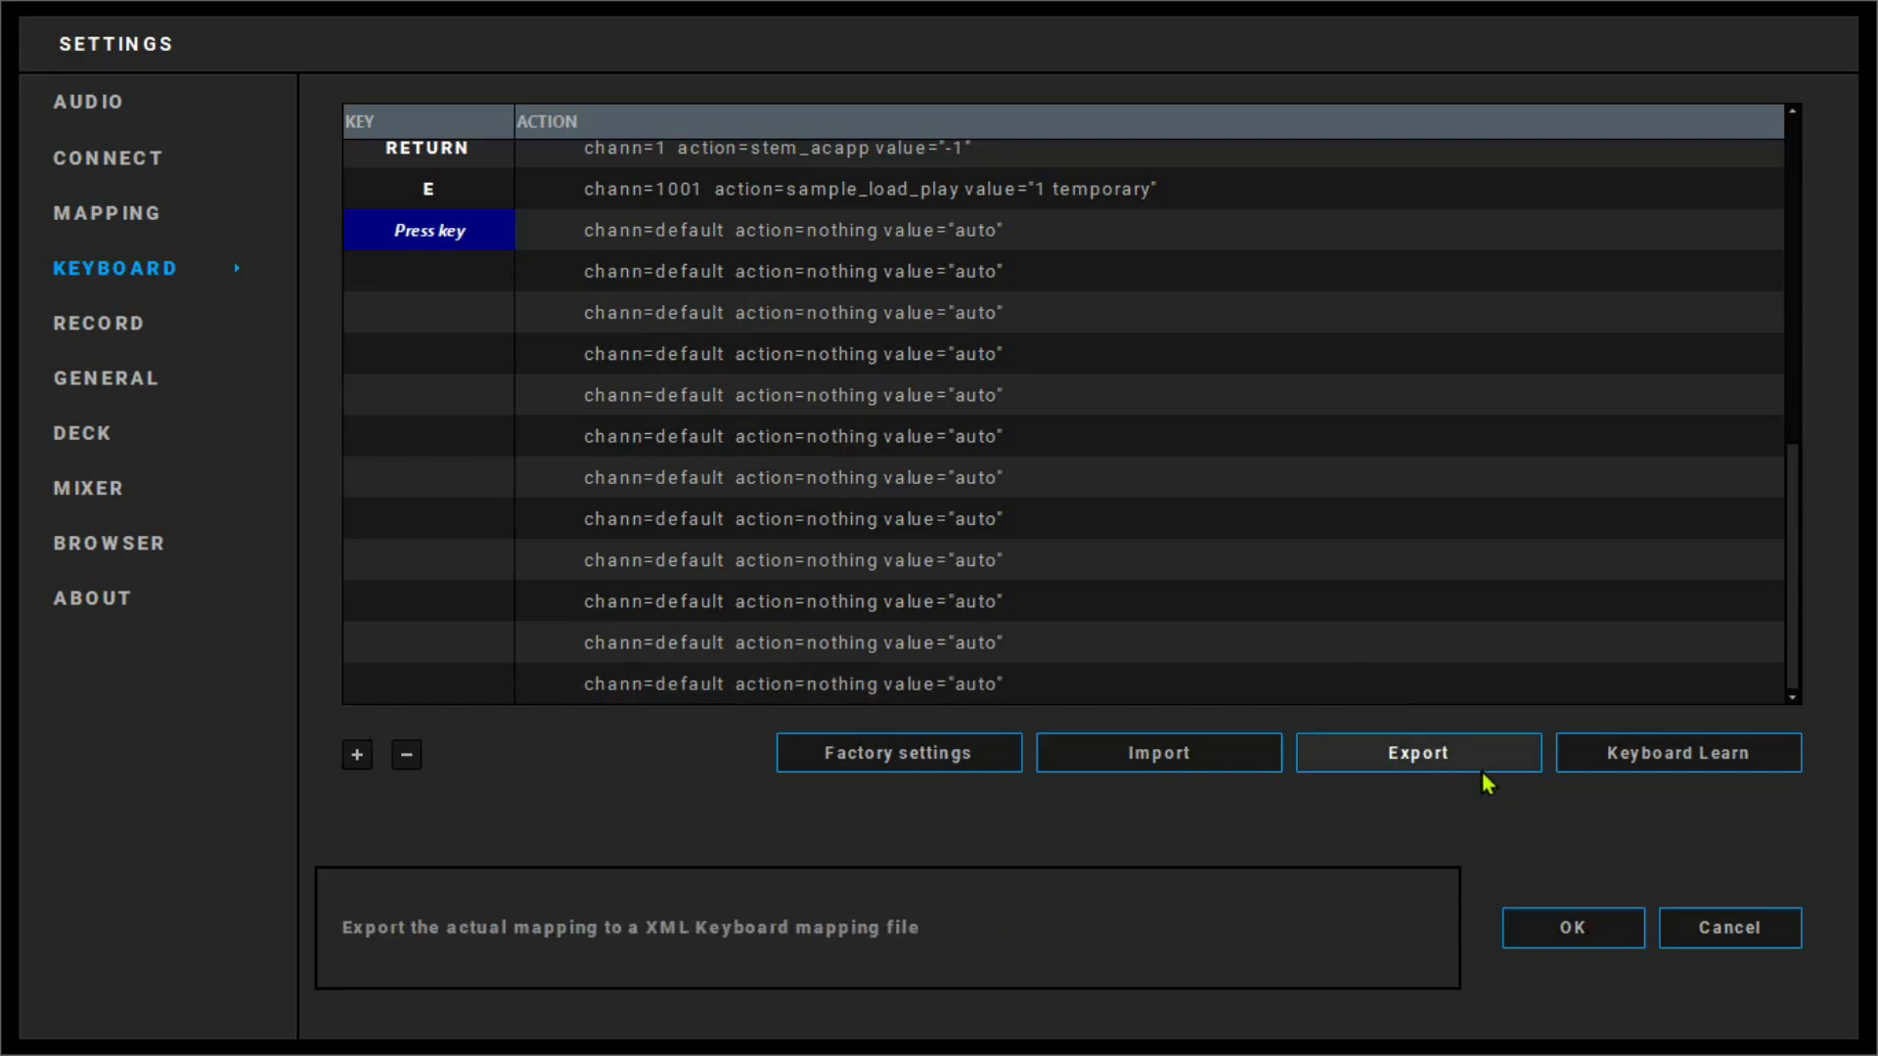
key(f)
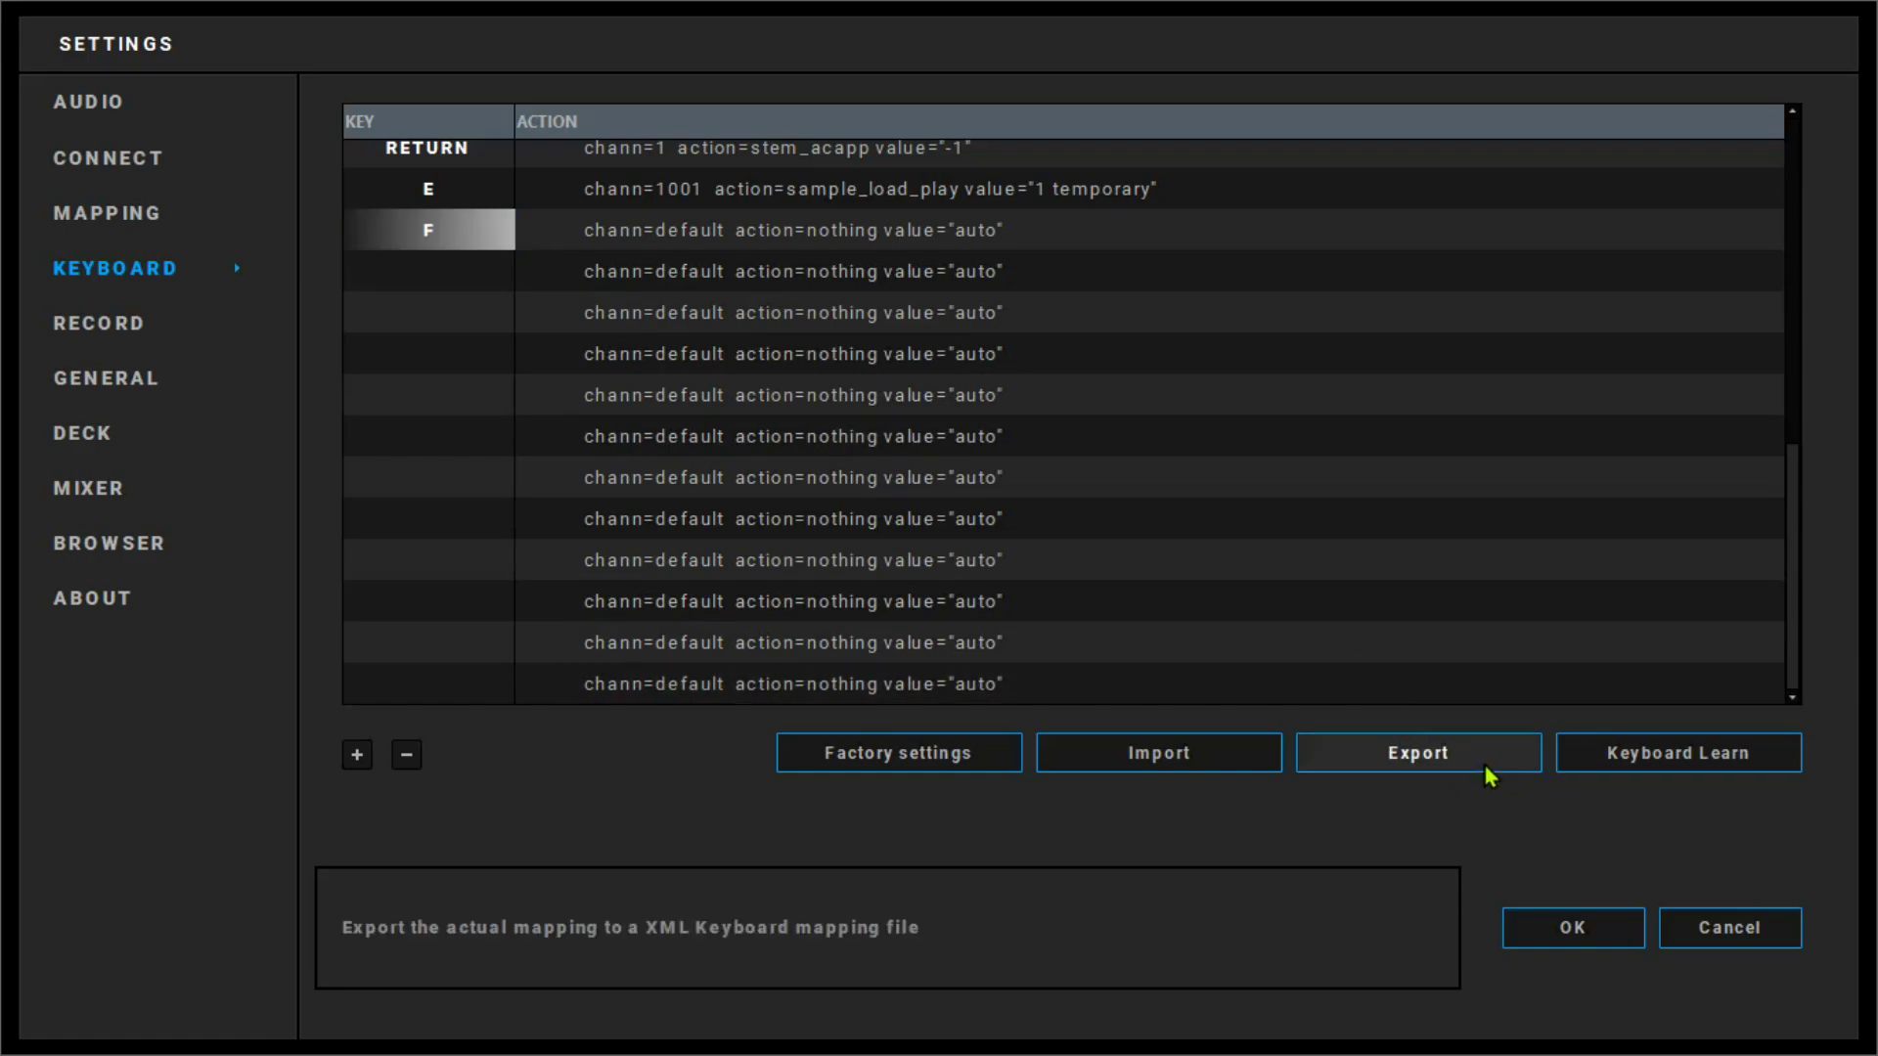
click(1666, 767)
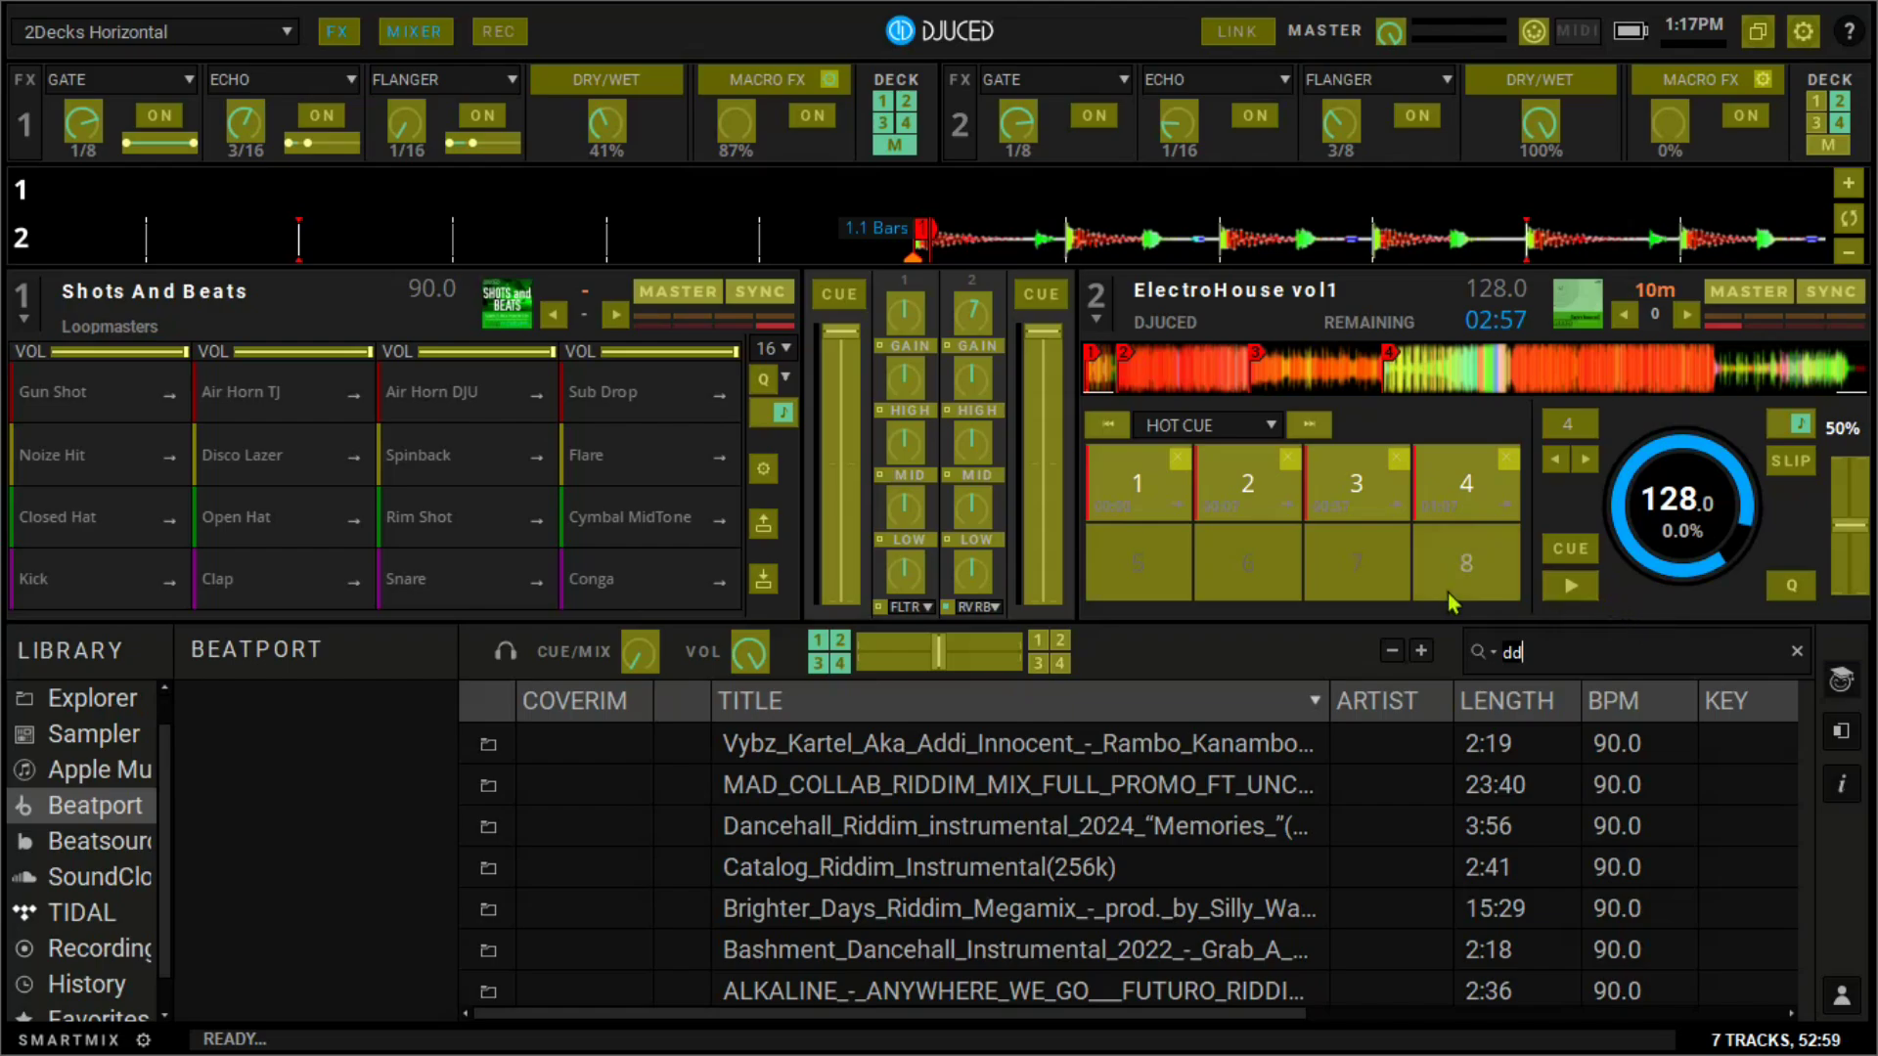
click(1567, 586)
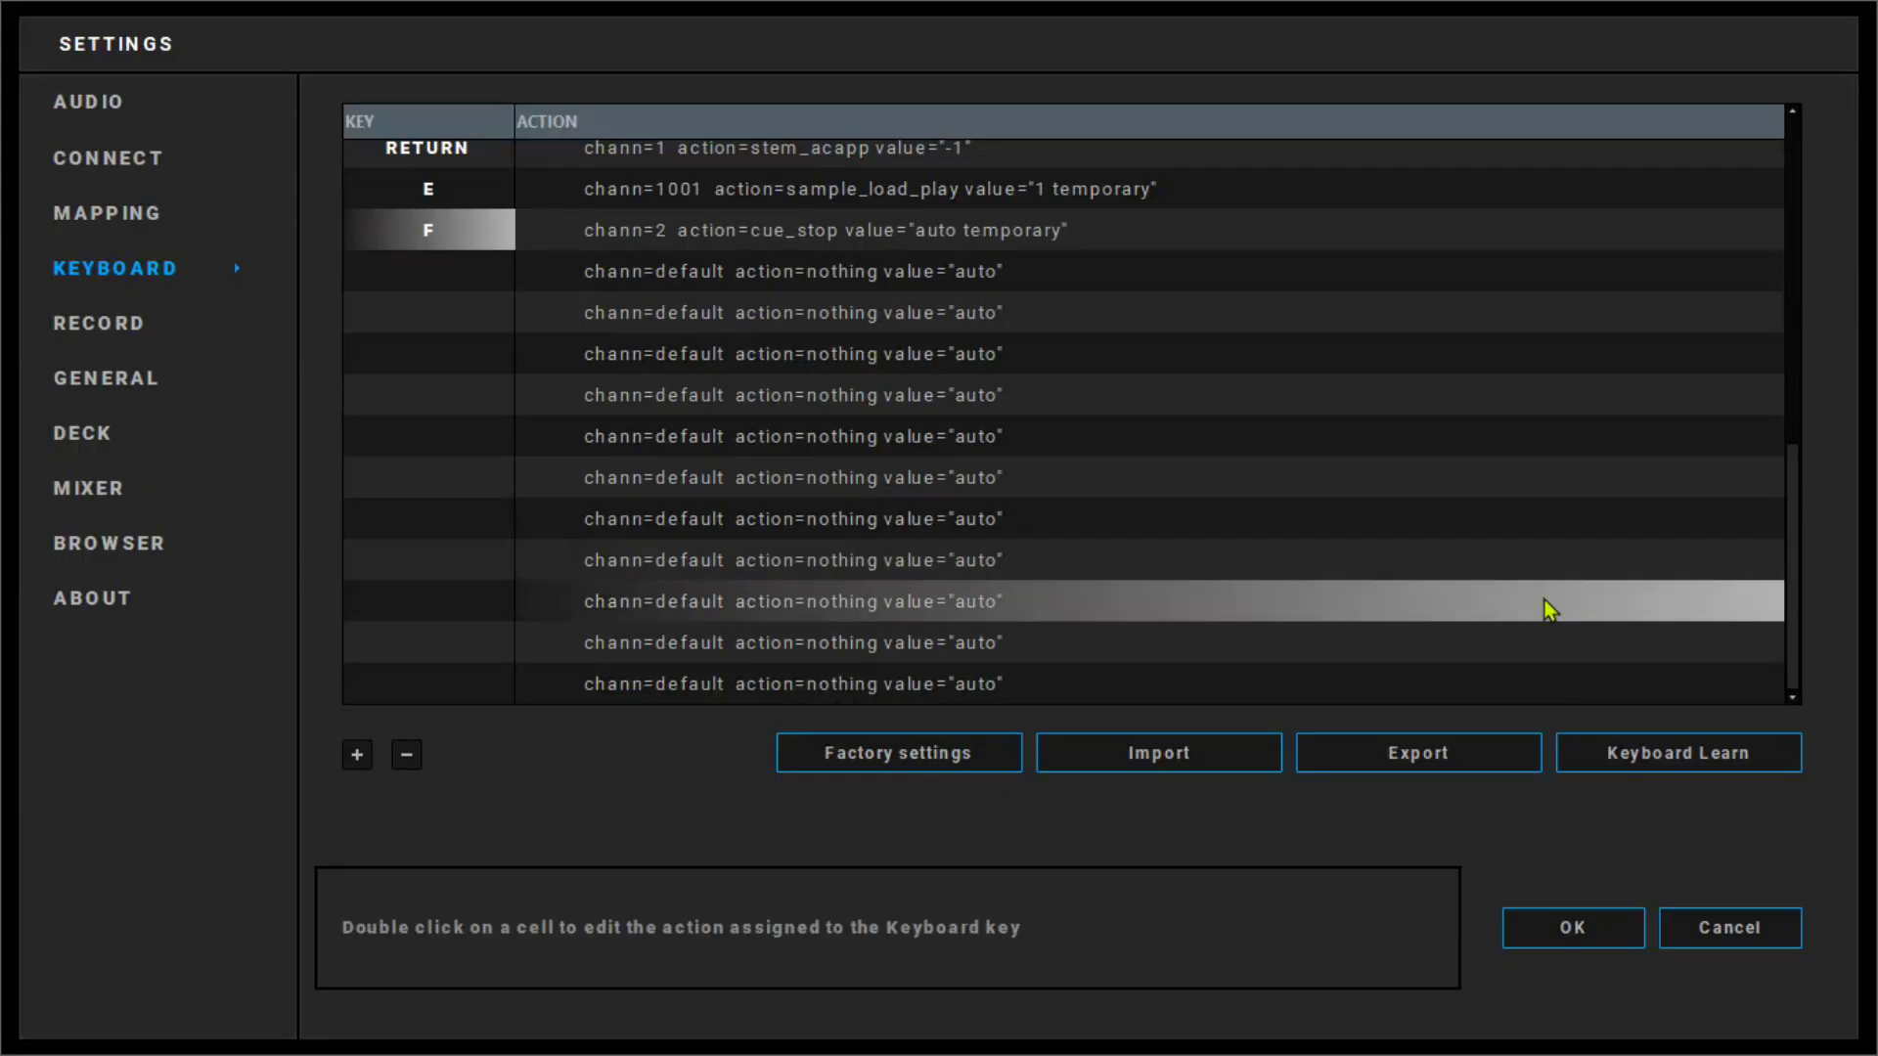
click(1546, 920)
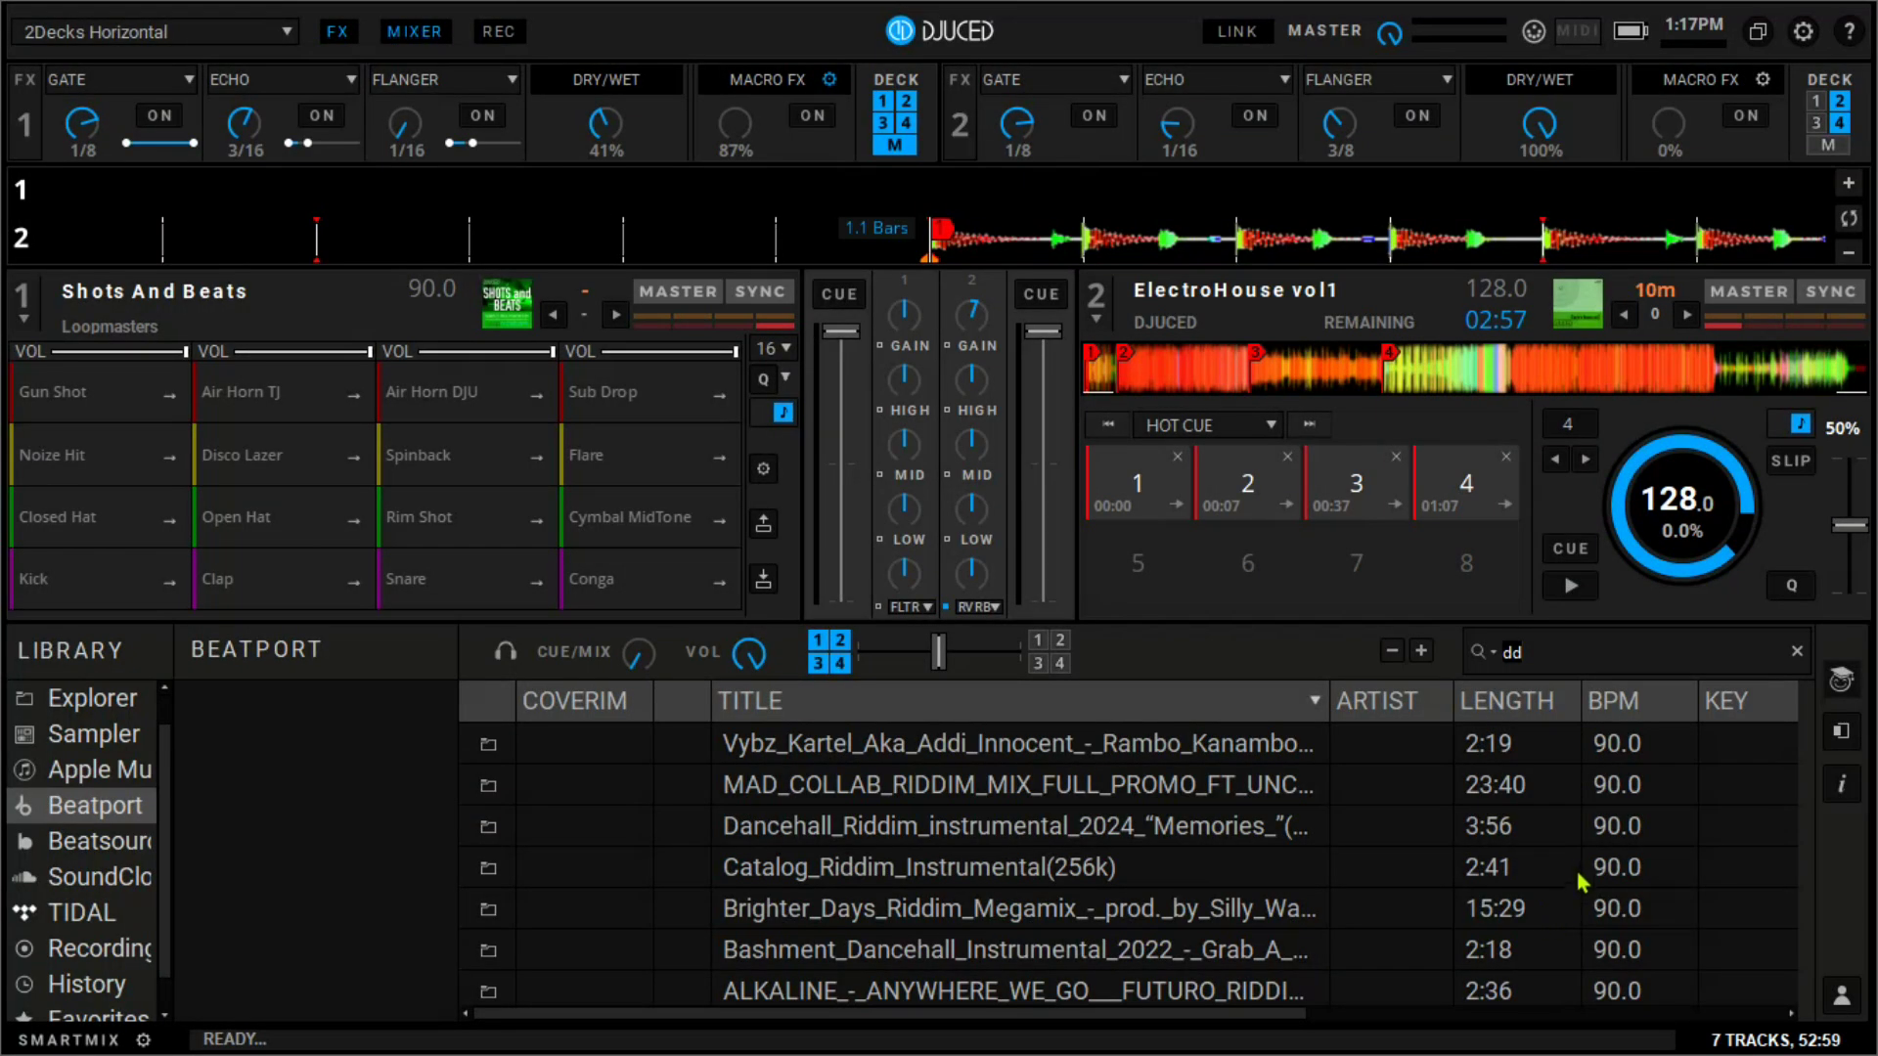
Step: Review the Mapping and Keyboard settings pages, then close Settings without saving
key(BackSpace)
key(BackSpace)
text(rd)
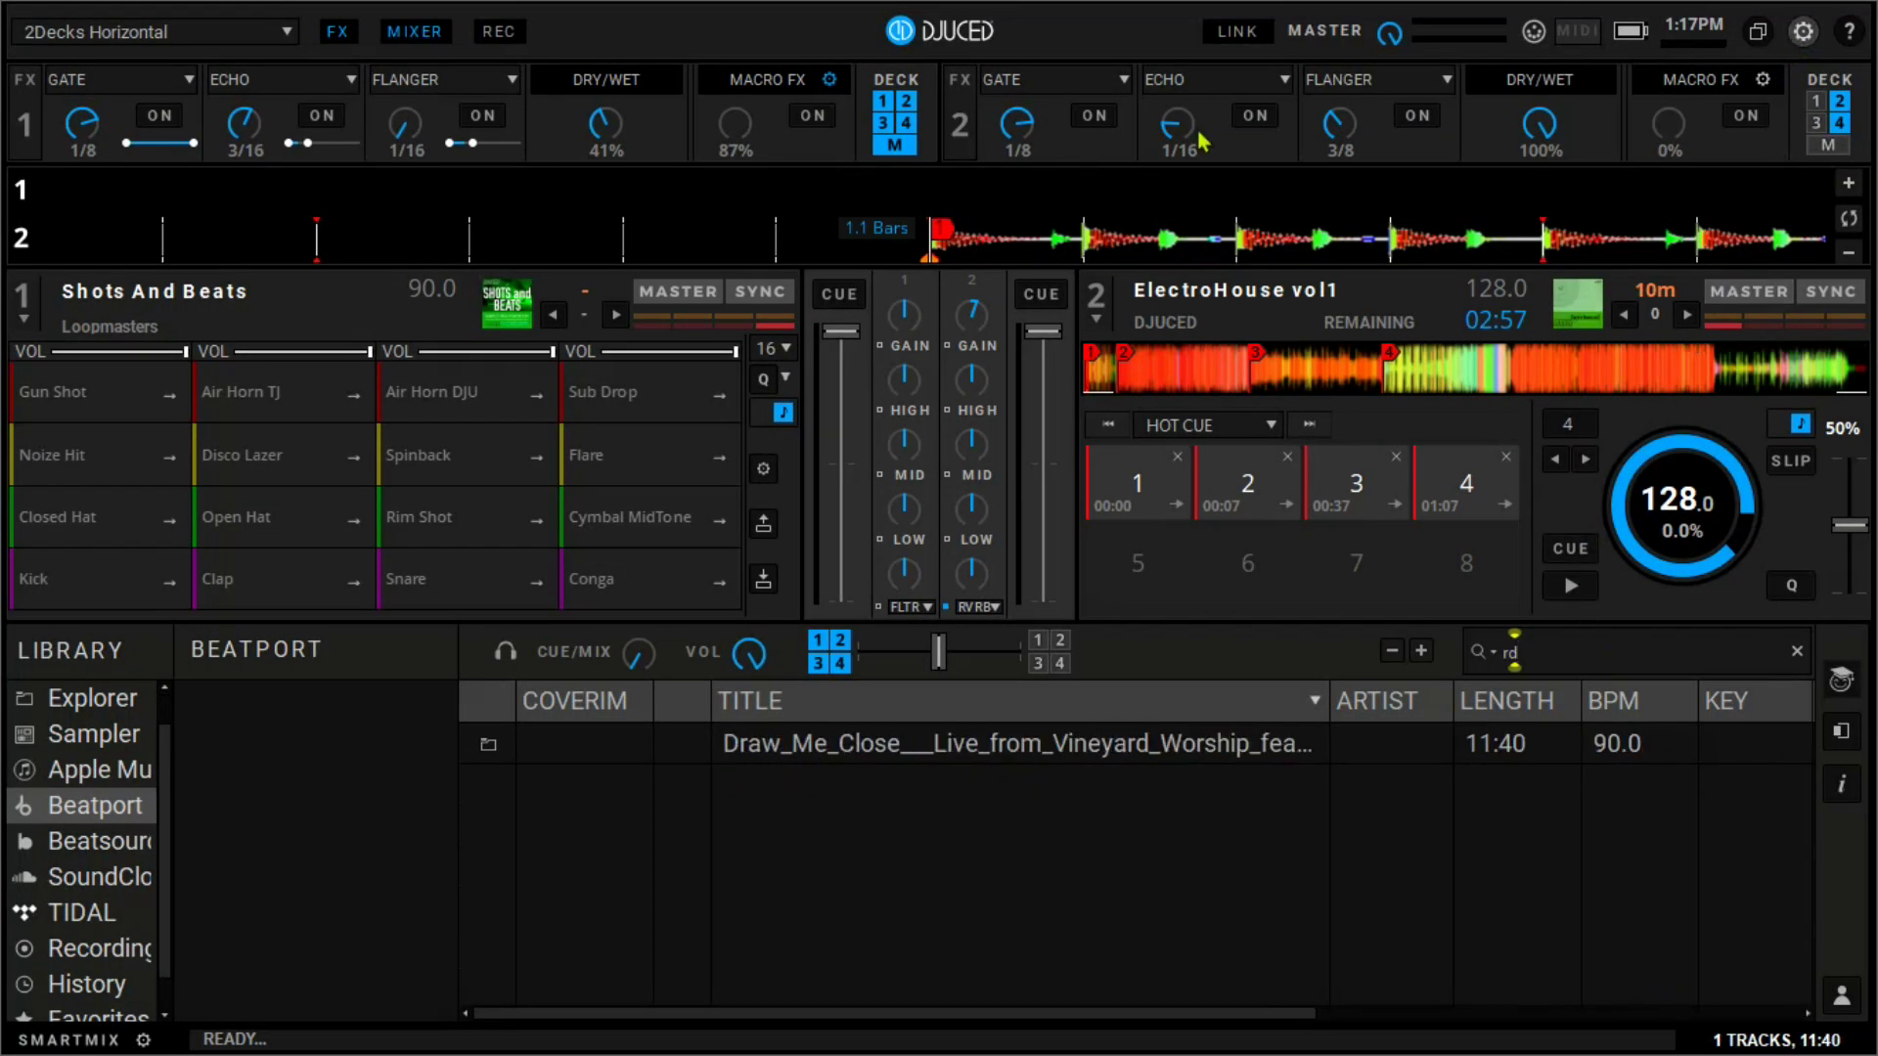
click(1803, 32)
click(164, 223)
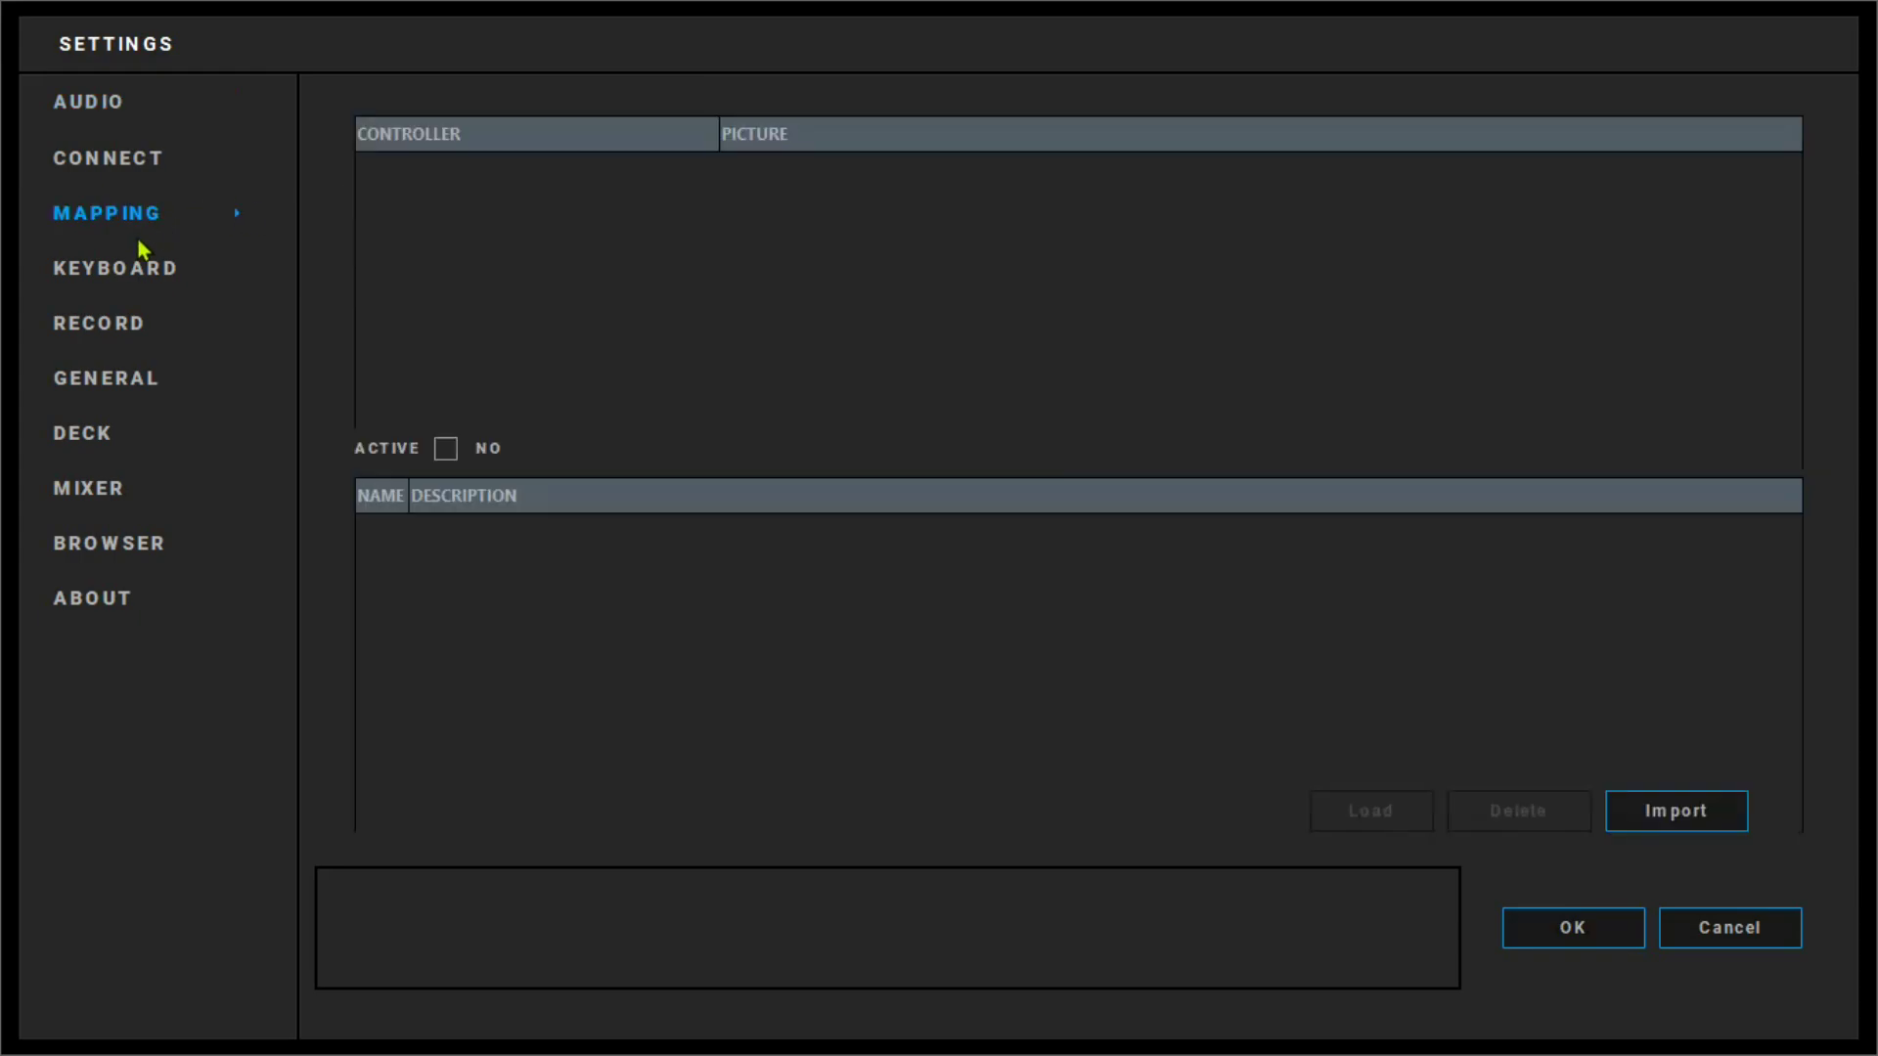
click(138, 262)
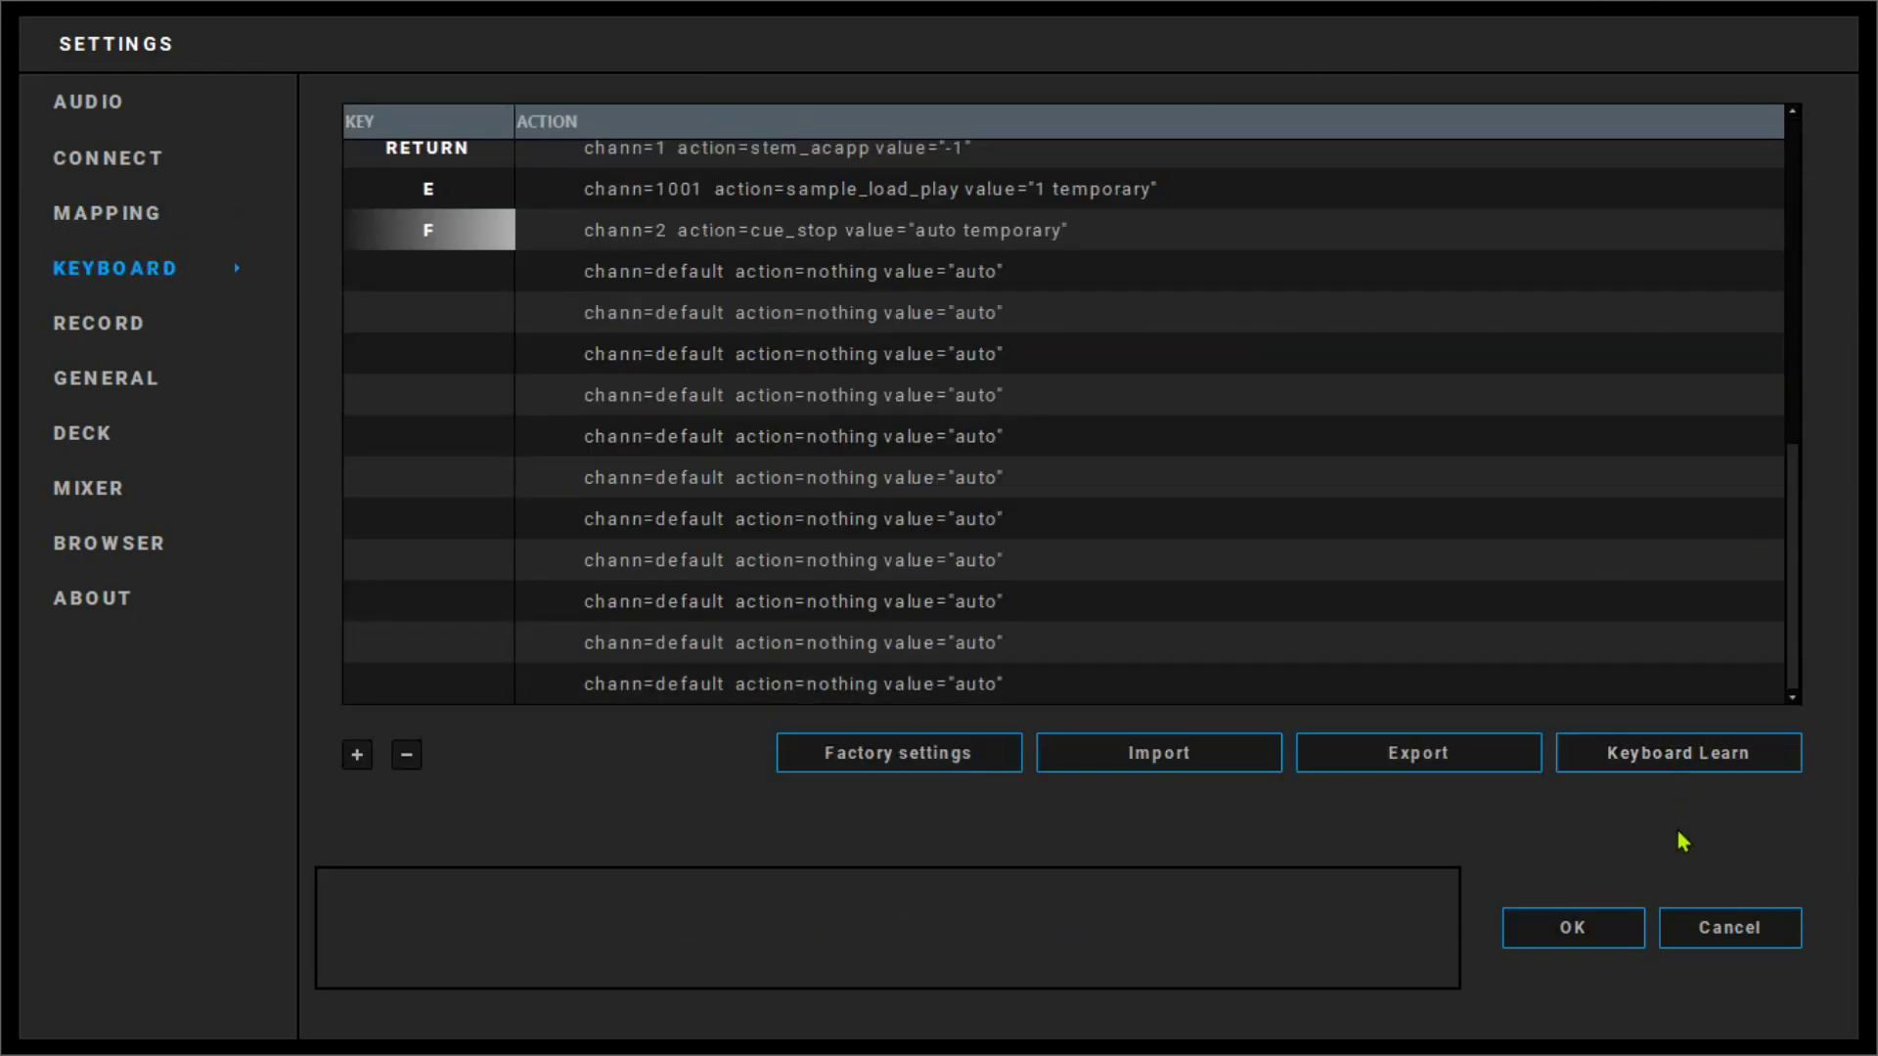
click(1684, 930)
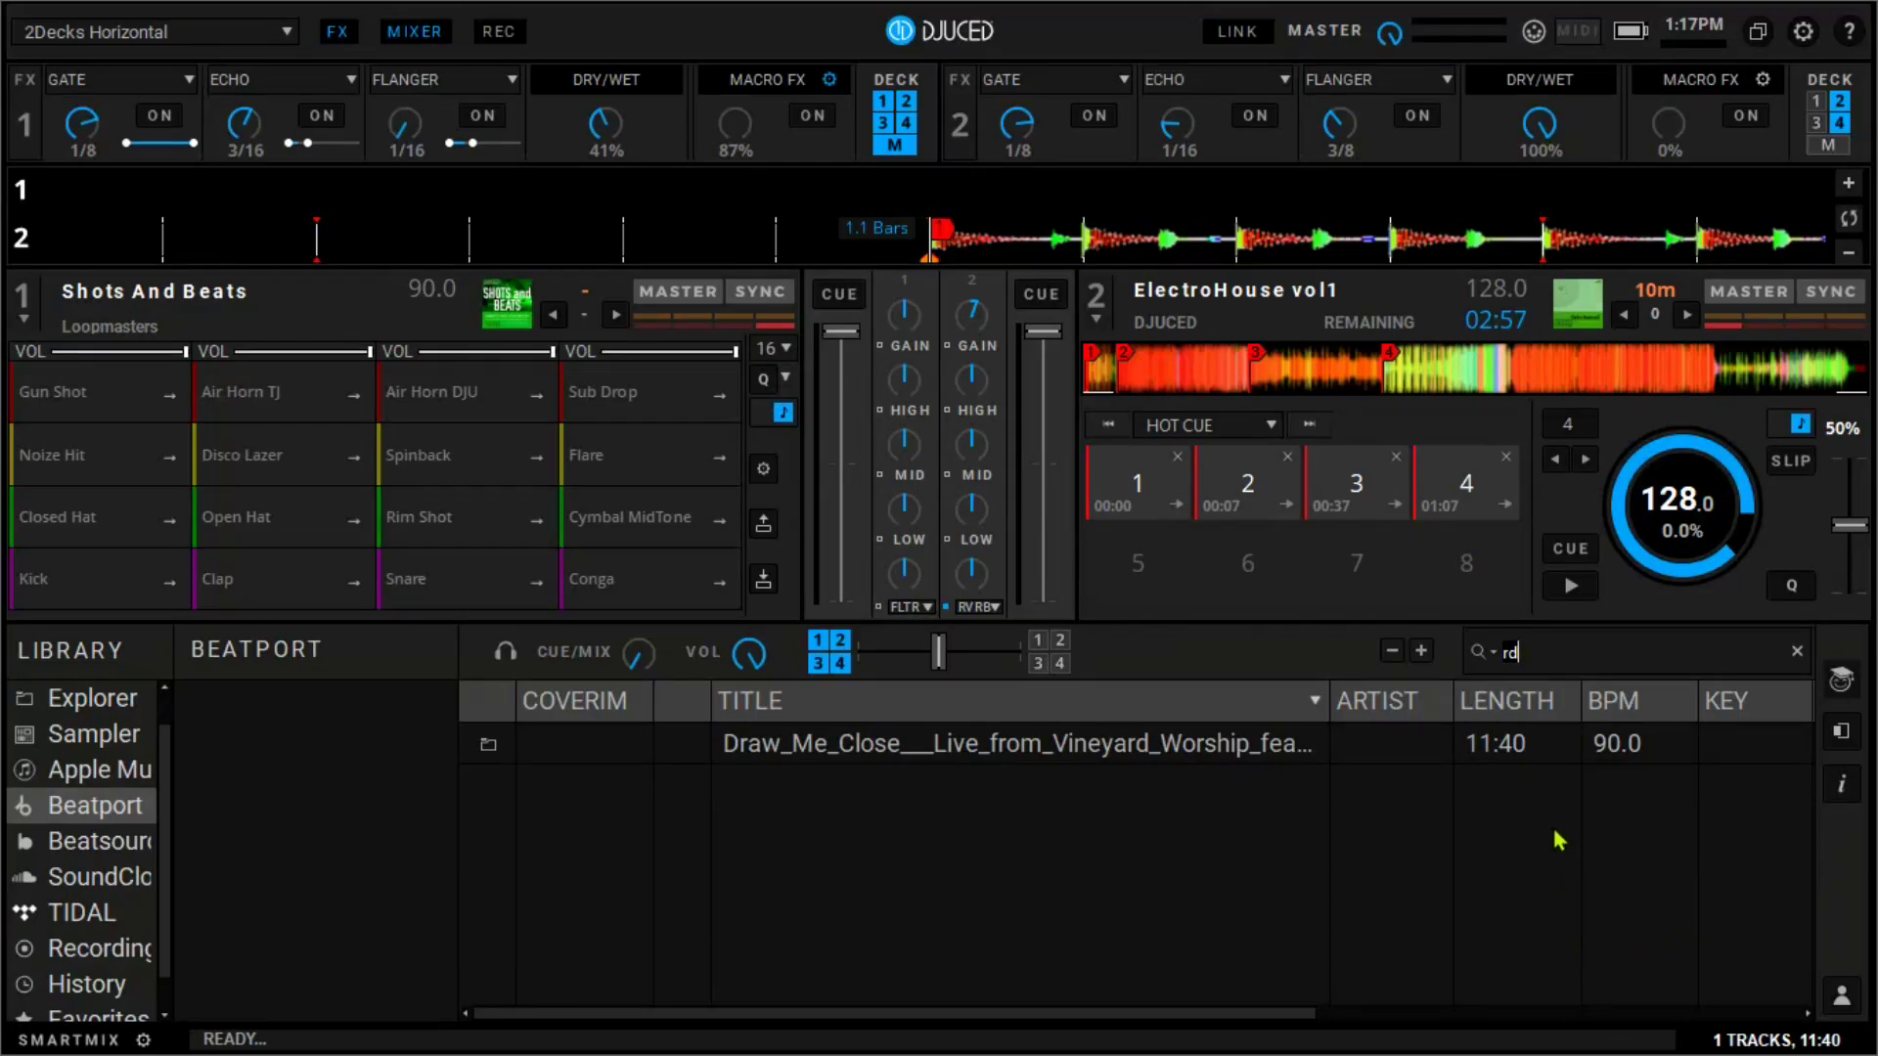
Step: Clear the library search, then start deck 2 and stop it back at its cue point
key(BackSpace)
key(BackSpace)
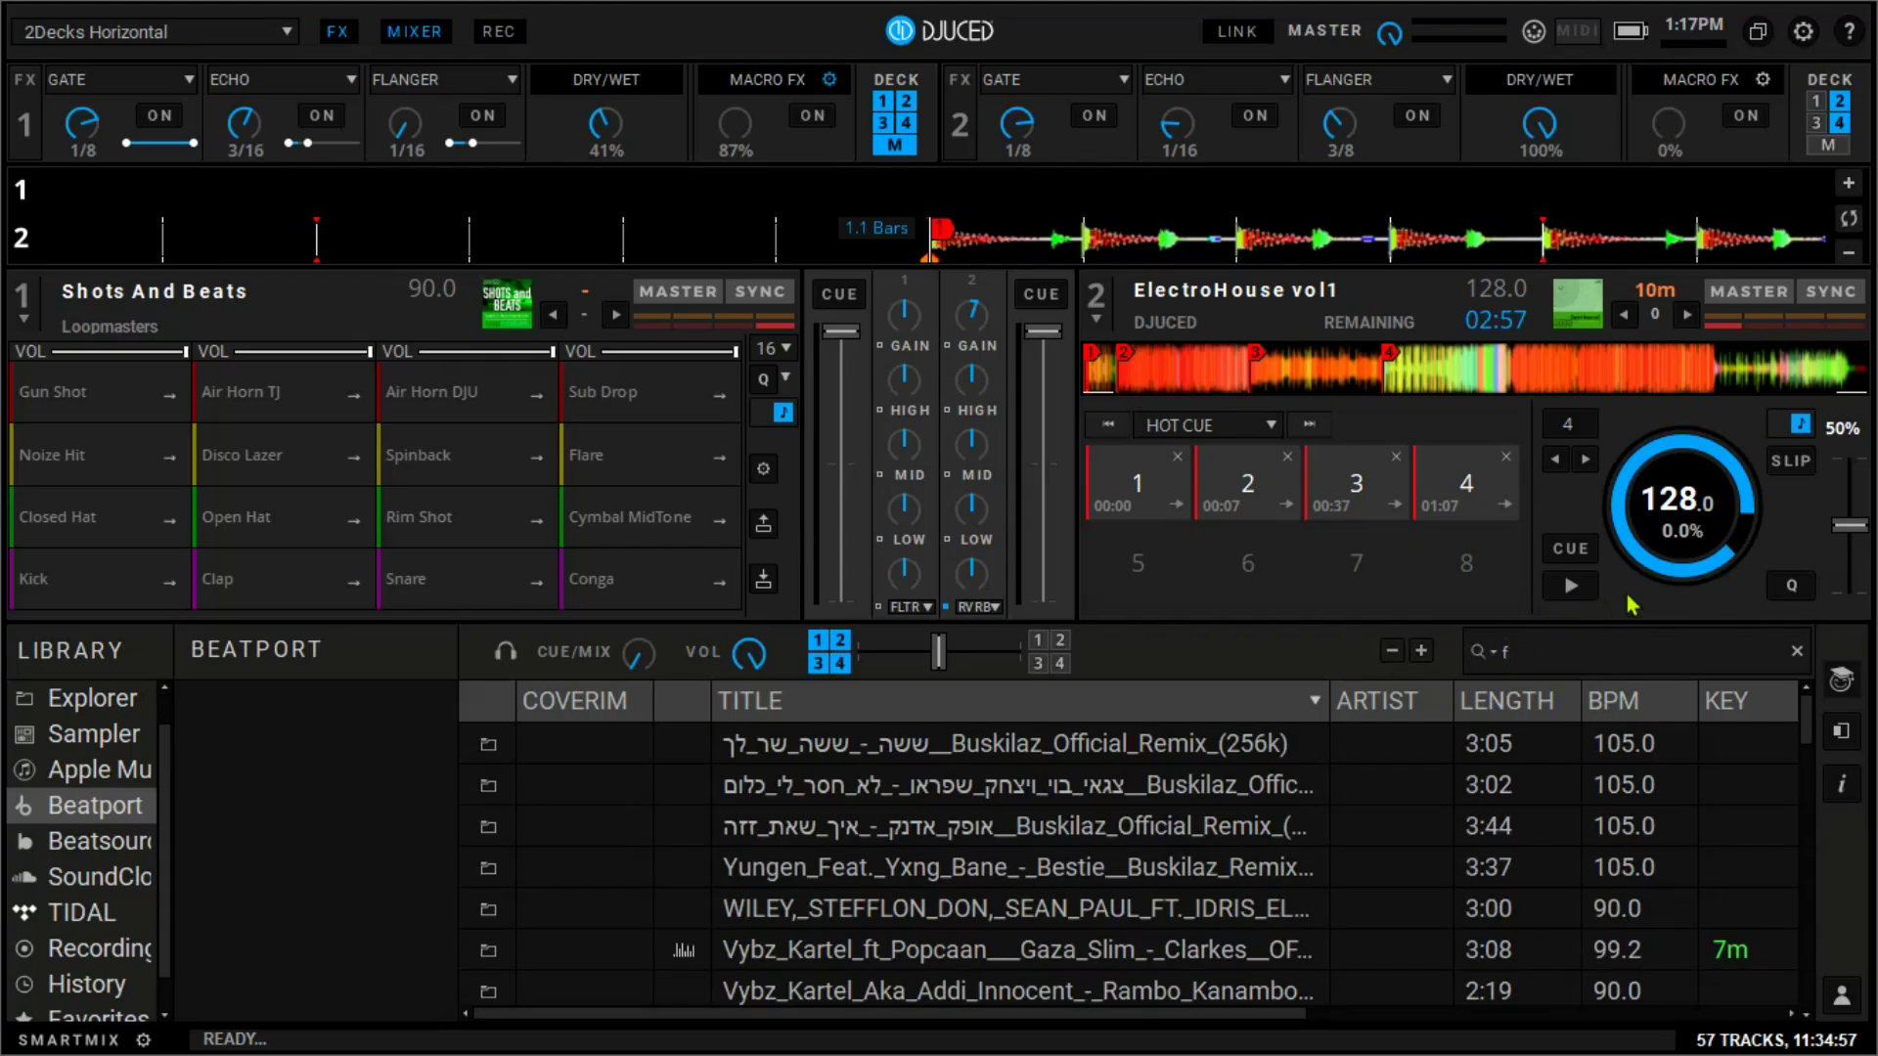
key(space)
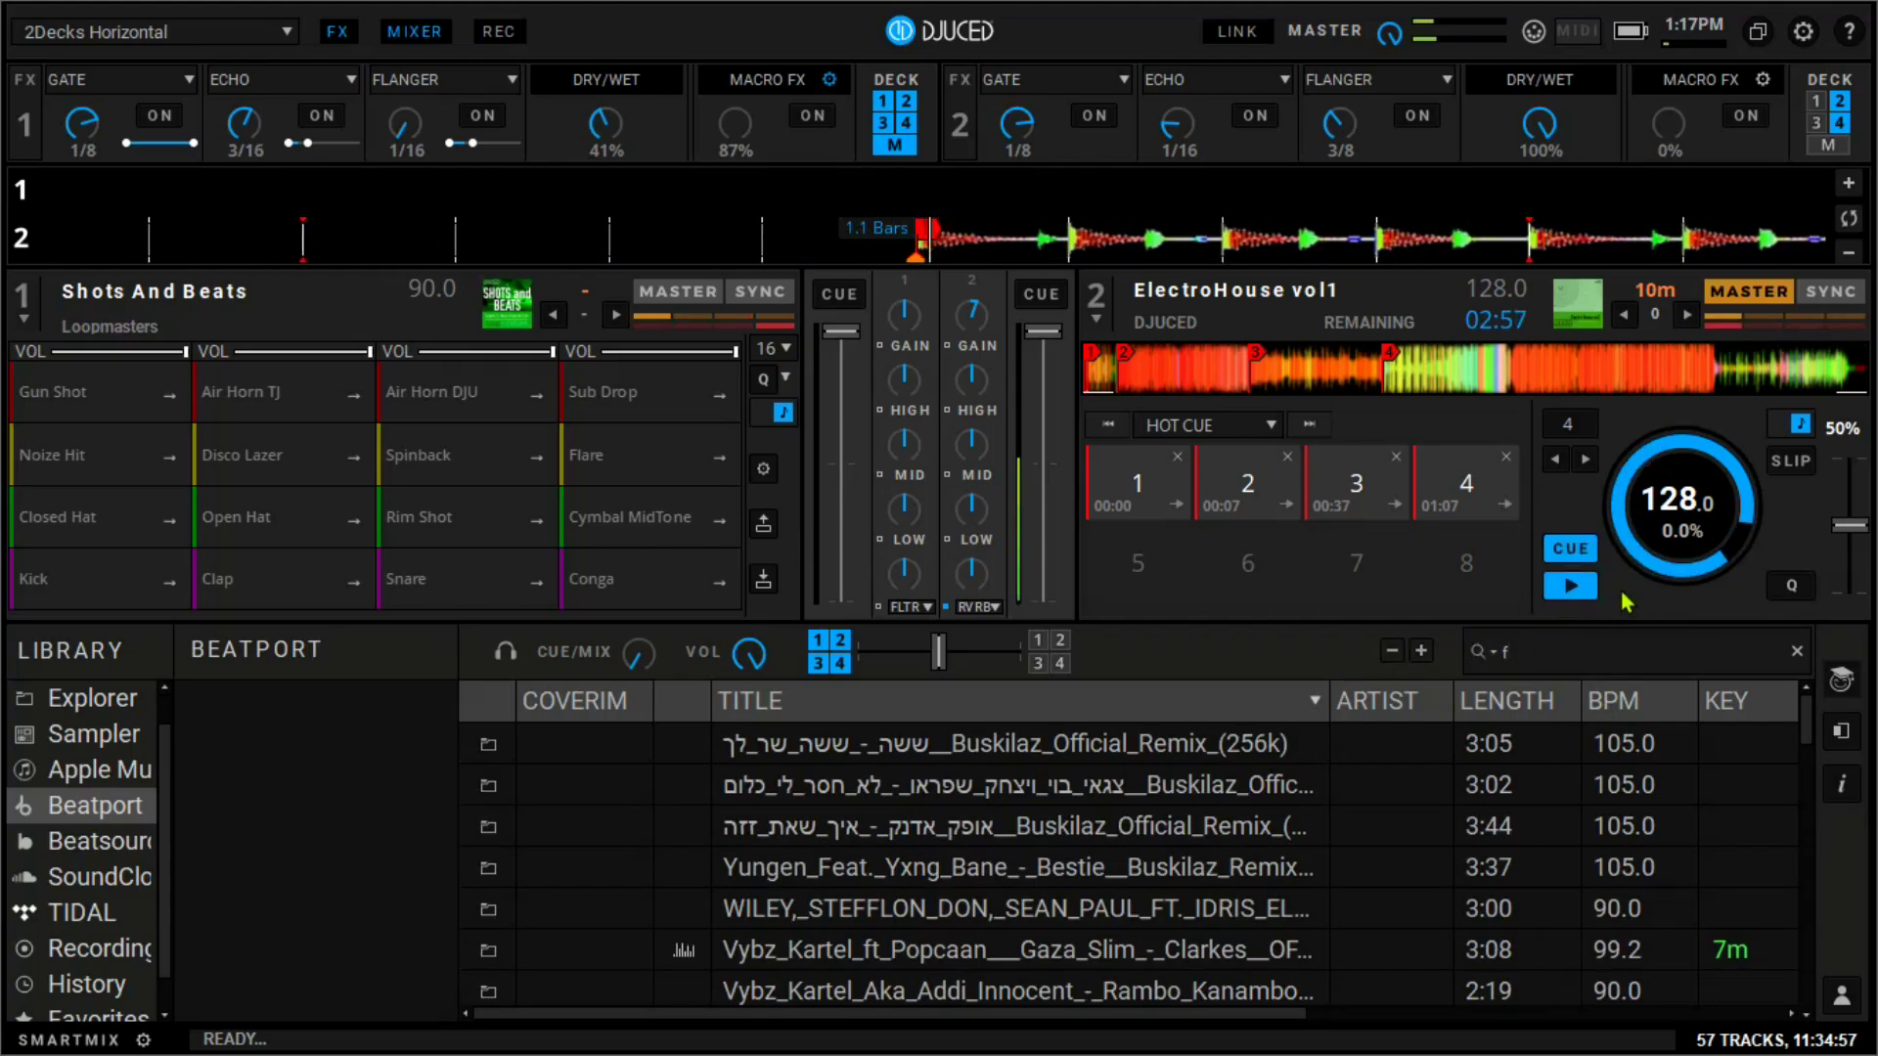
key(space)
key(space)
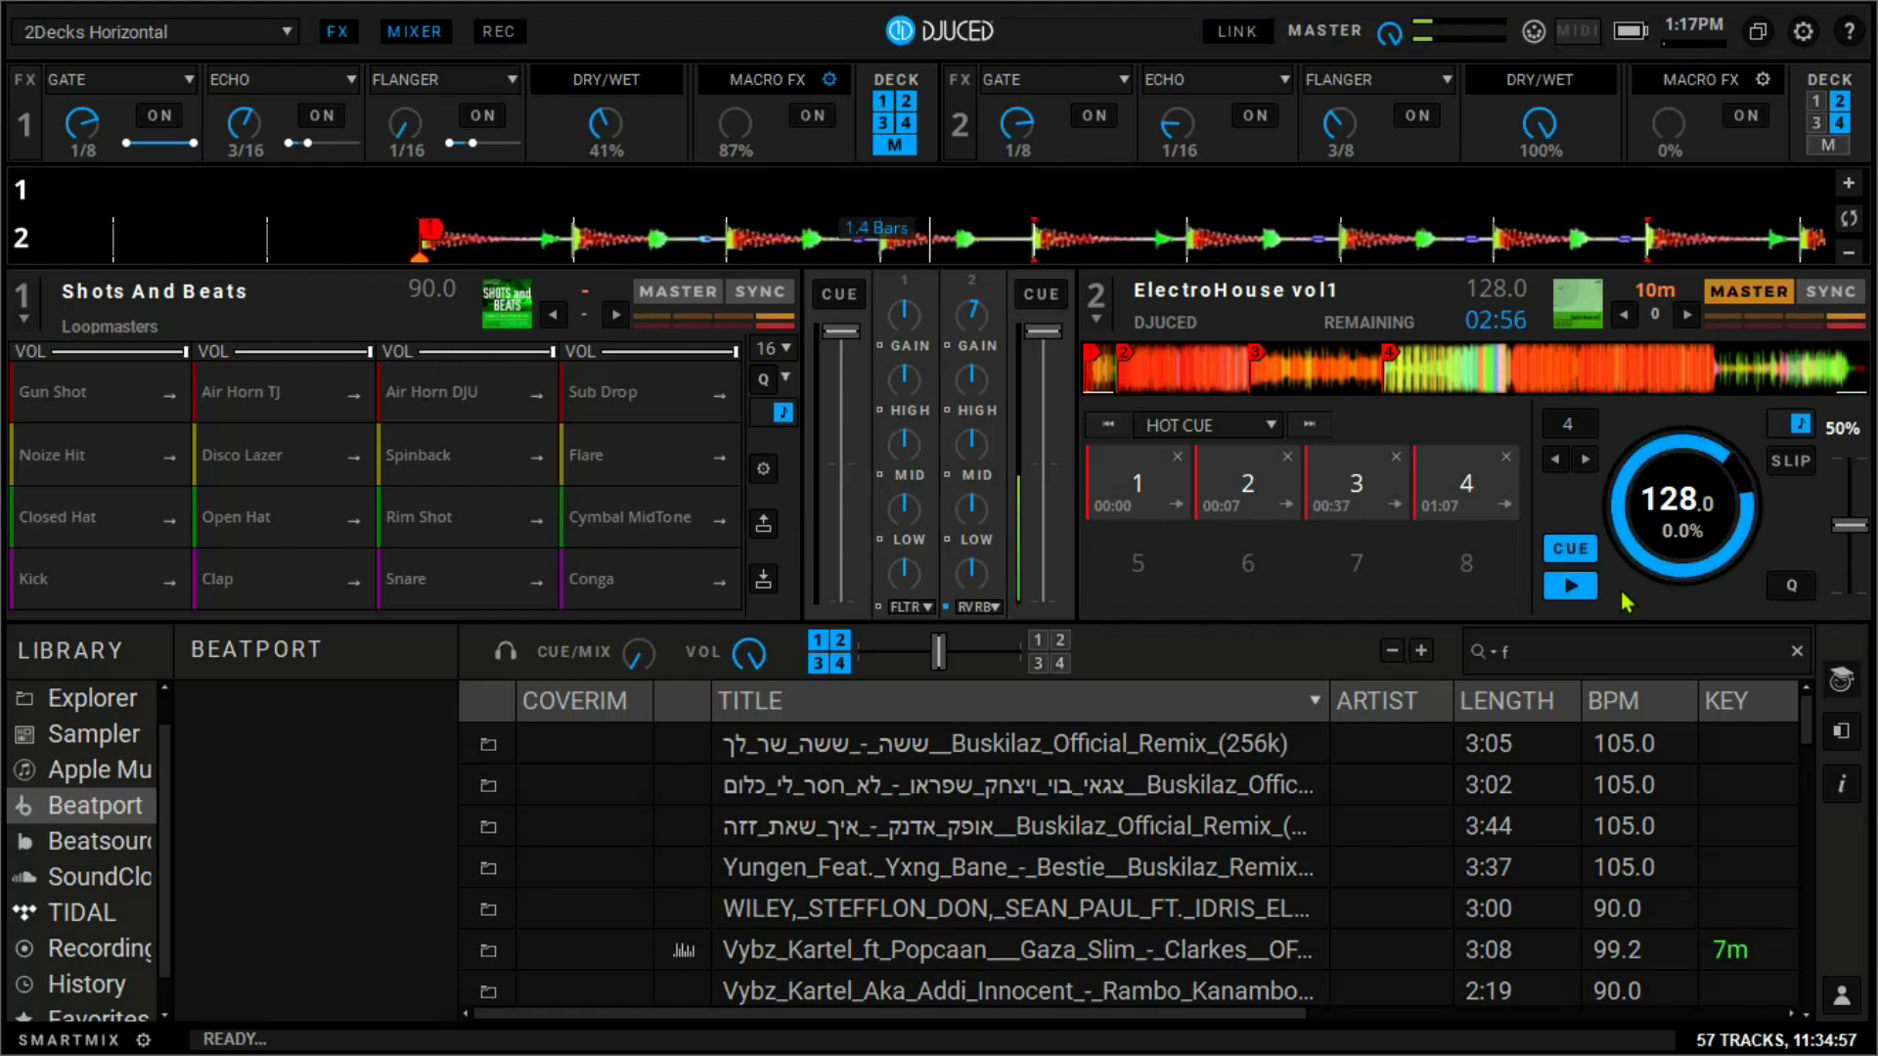
key(space)
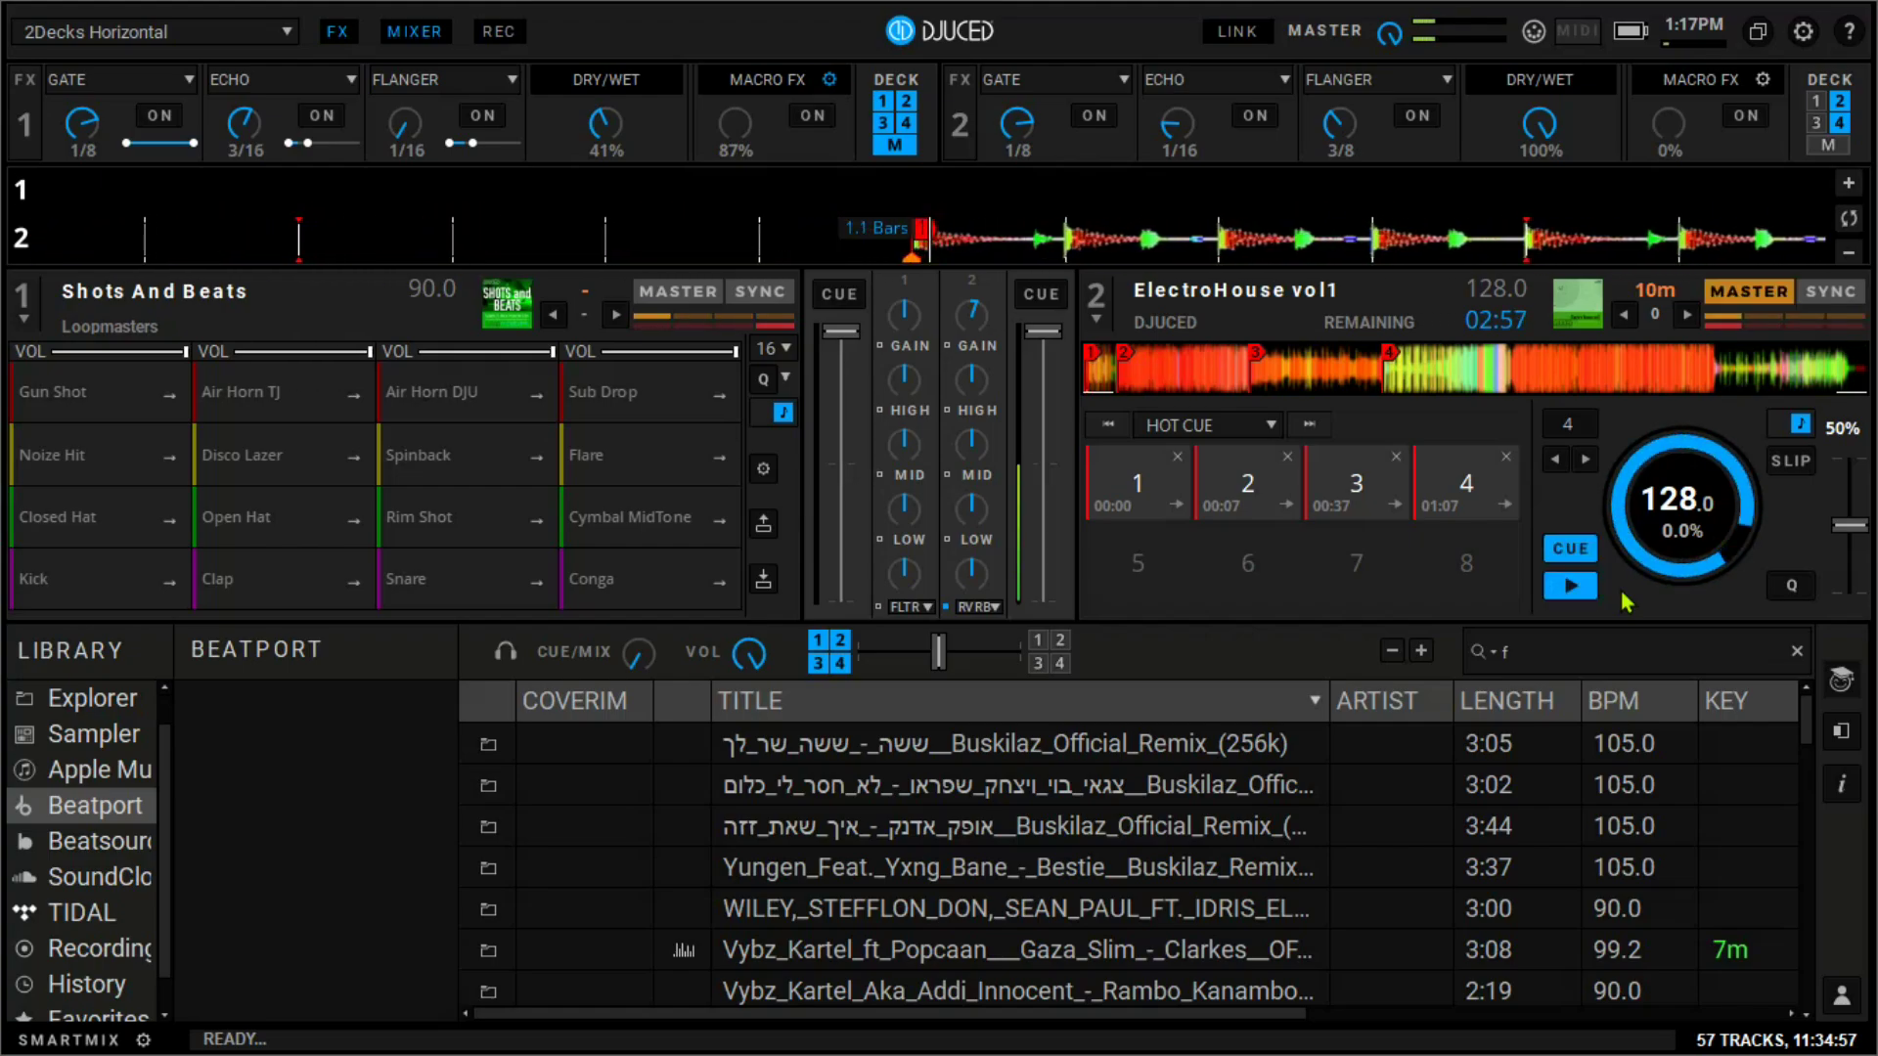
click(1803, 33)
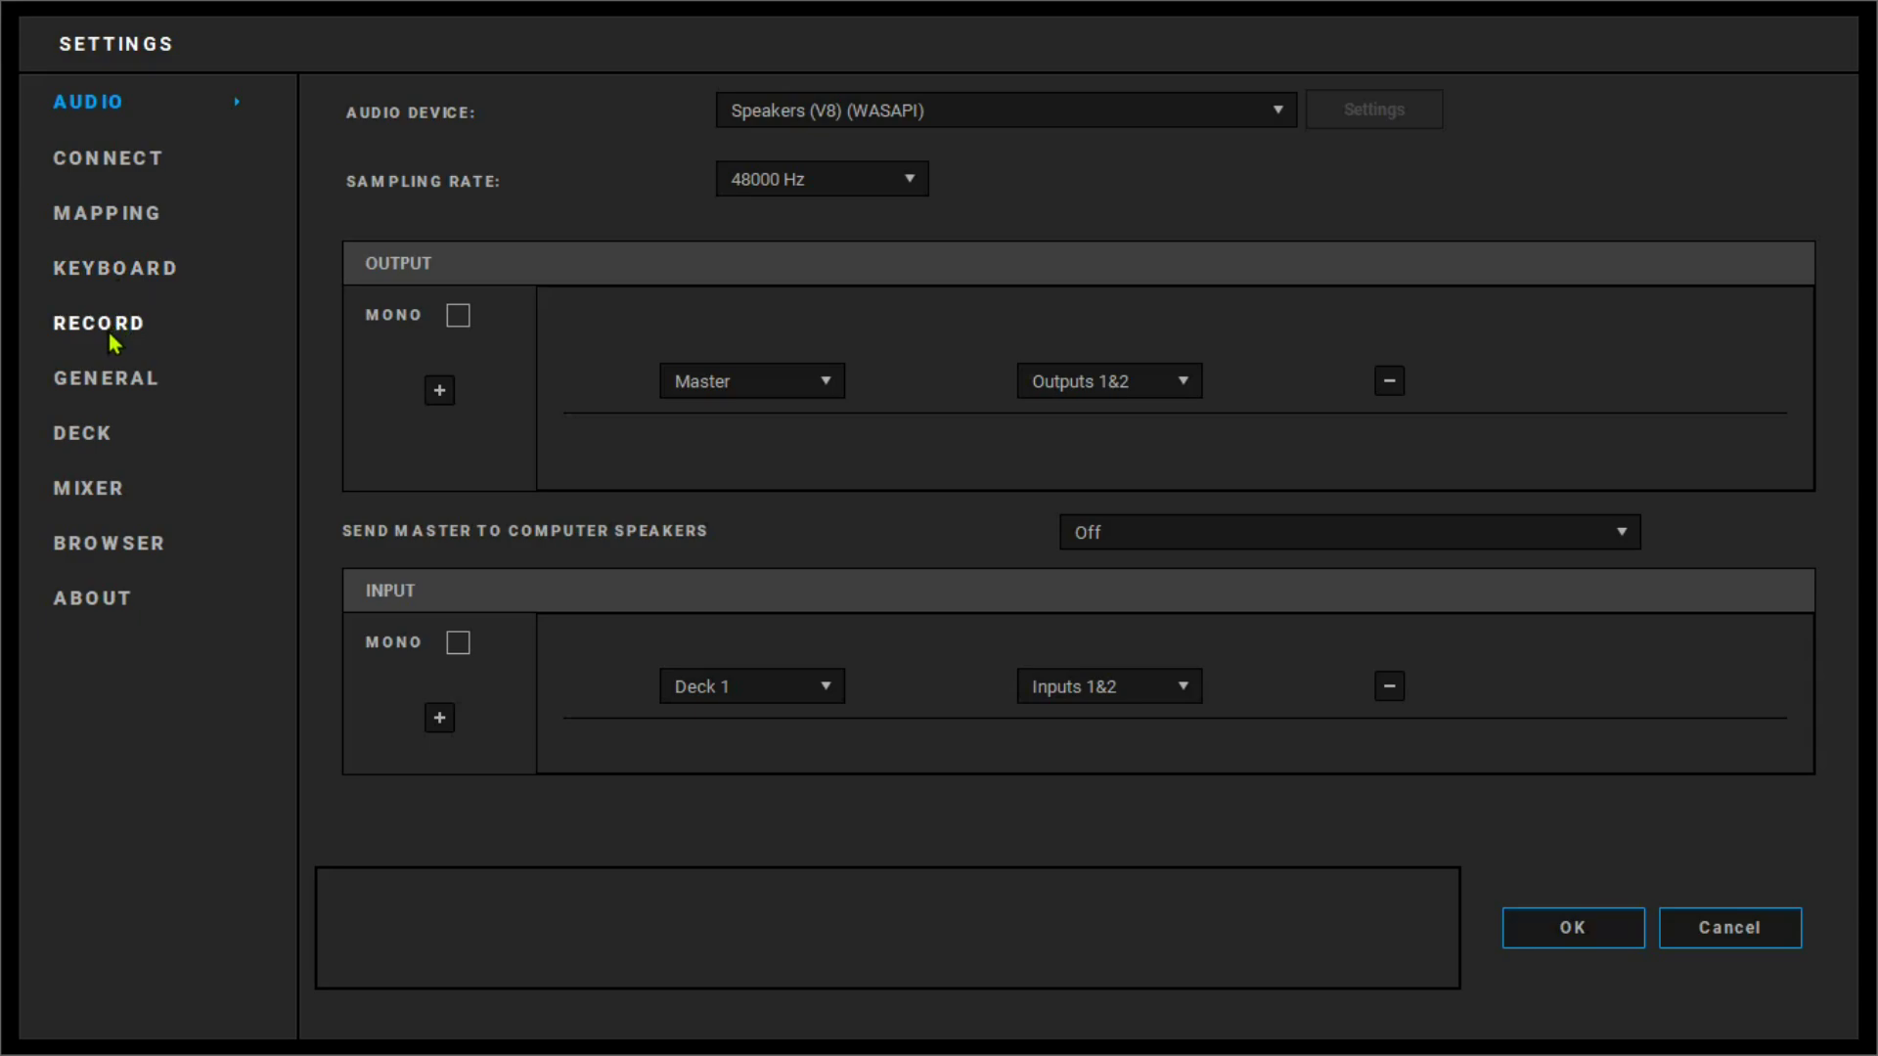
click(112, 442)
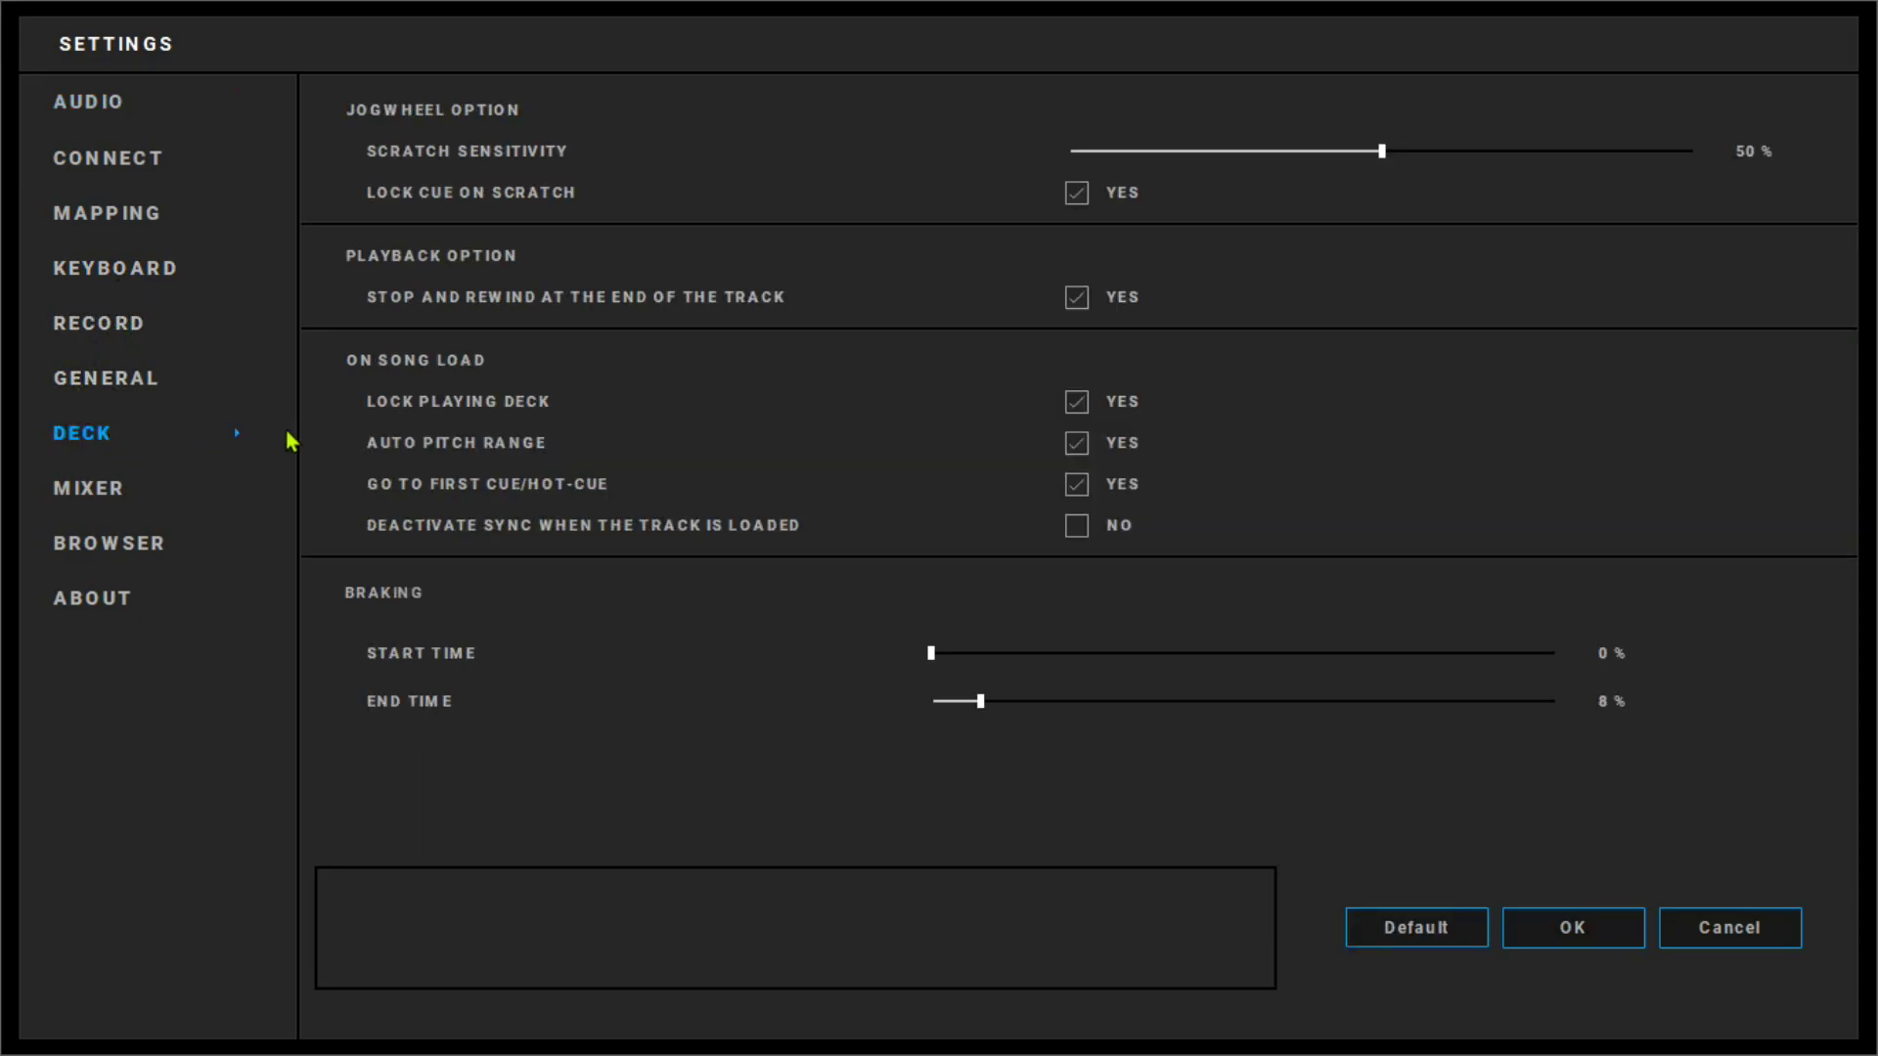
mouse_move(459, 449)
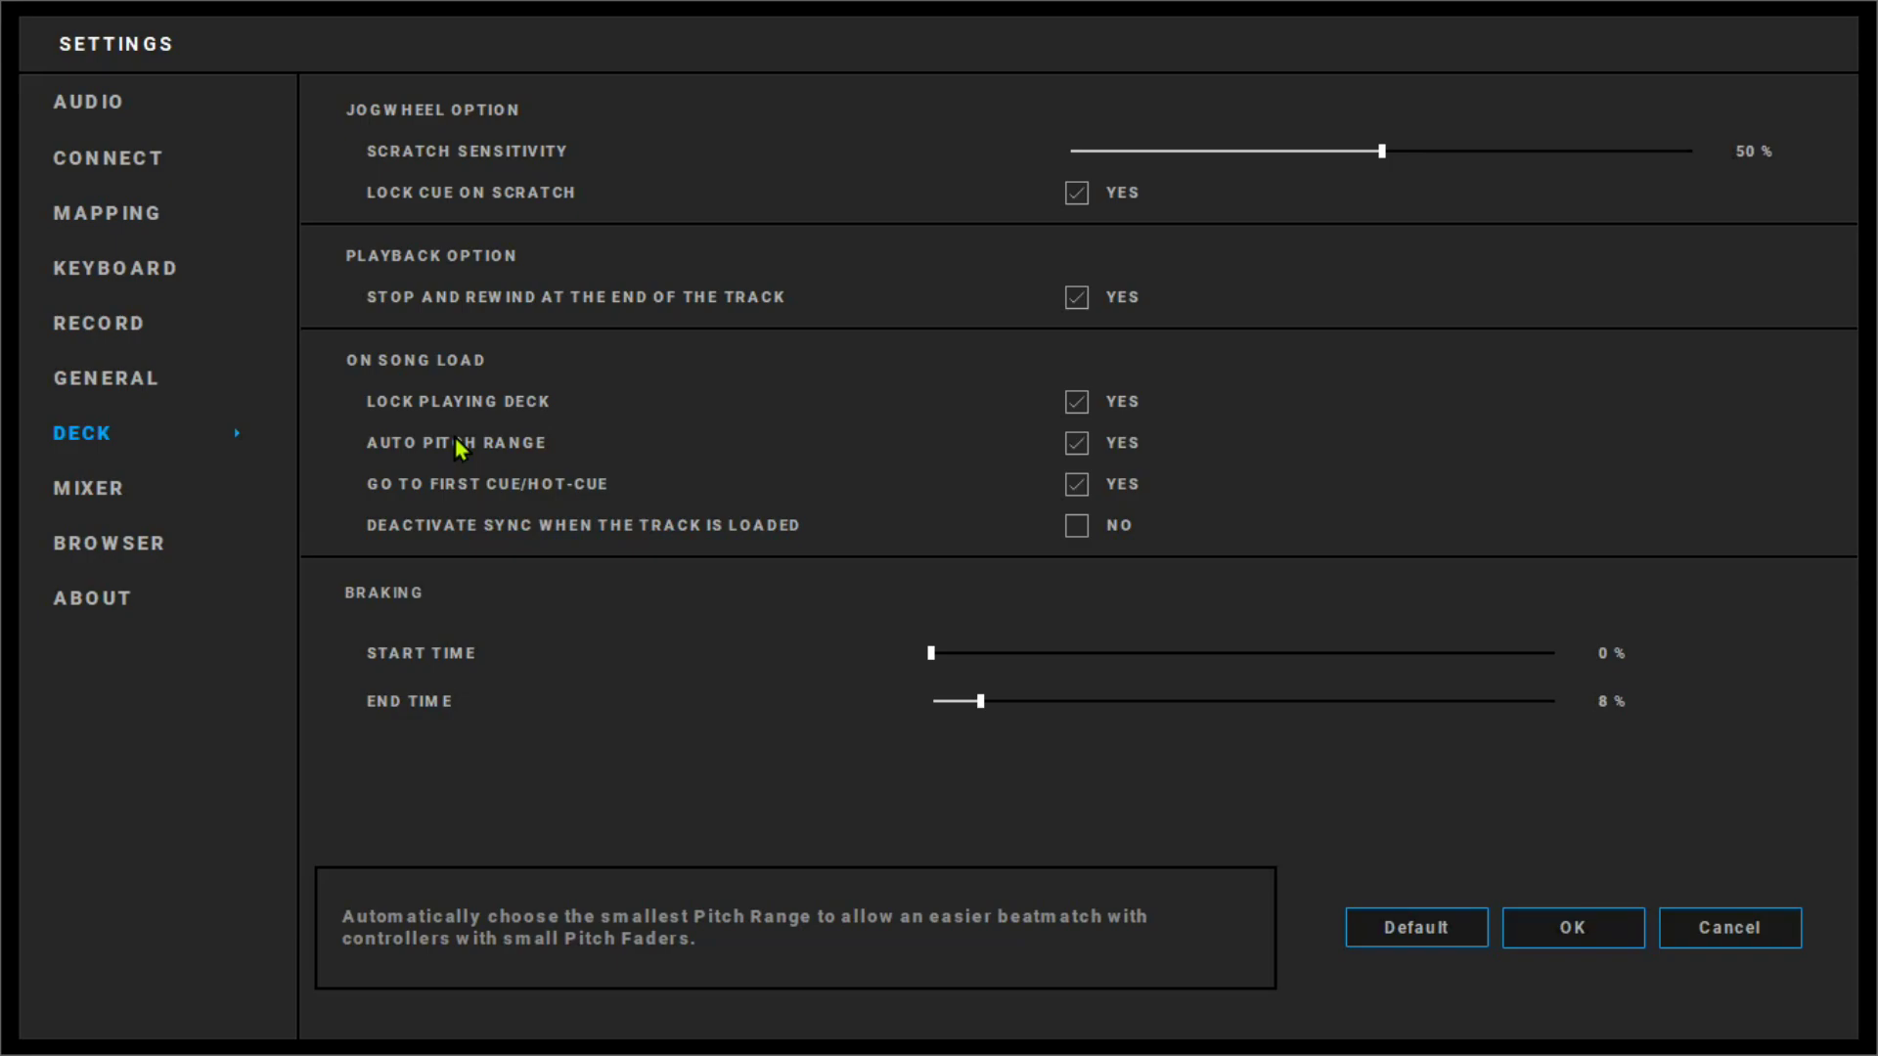
click(176, 497)
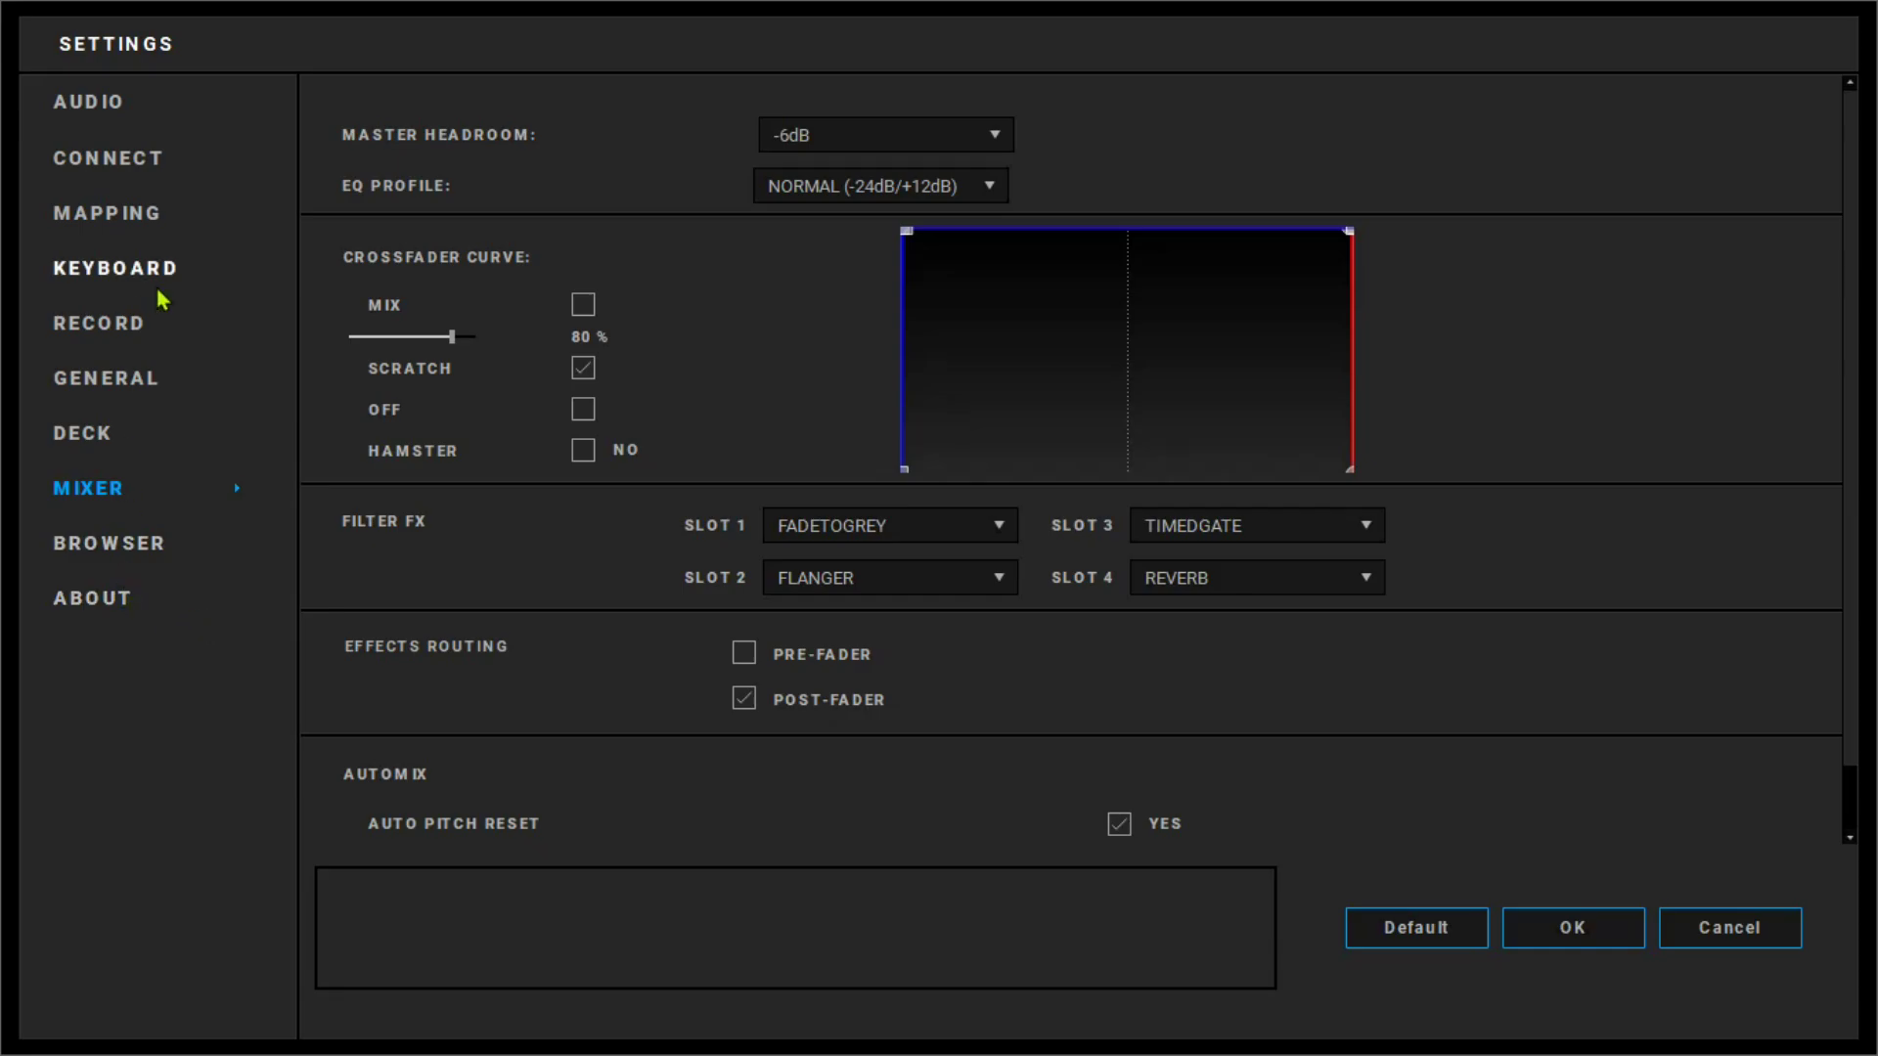
click(115, 102)
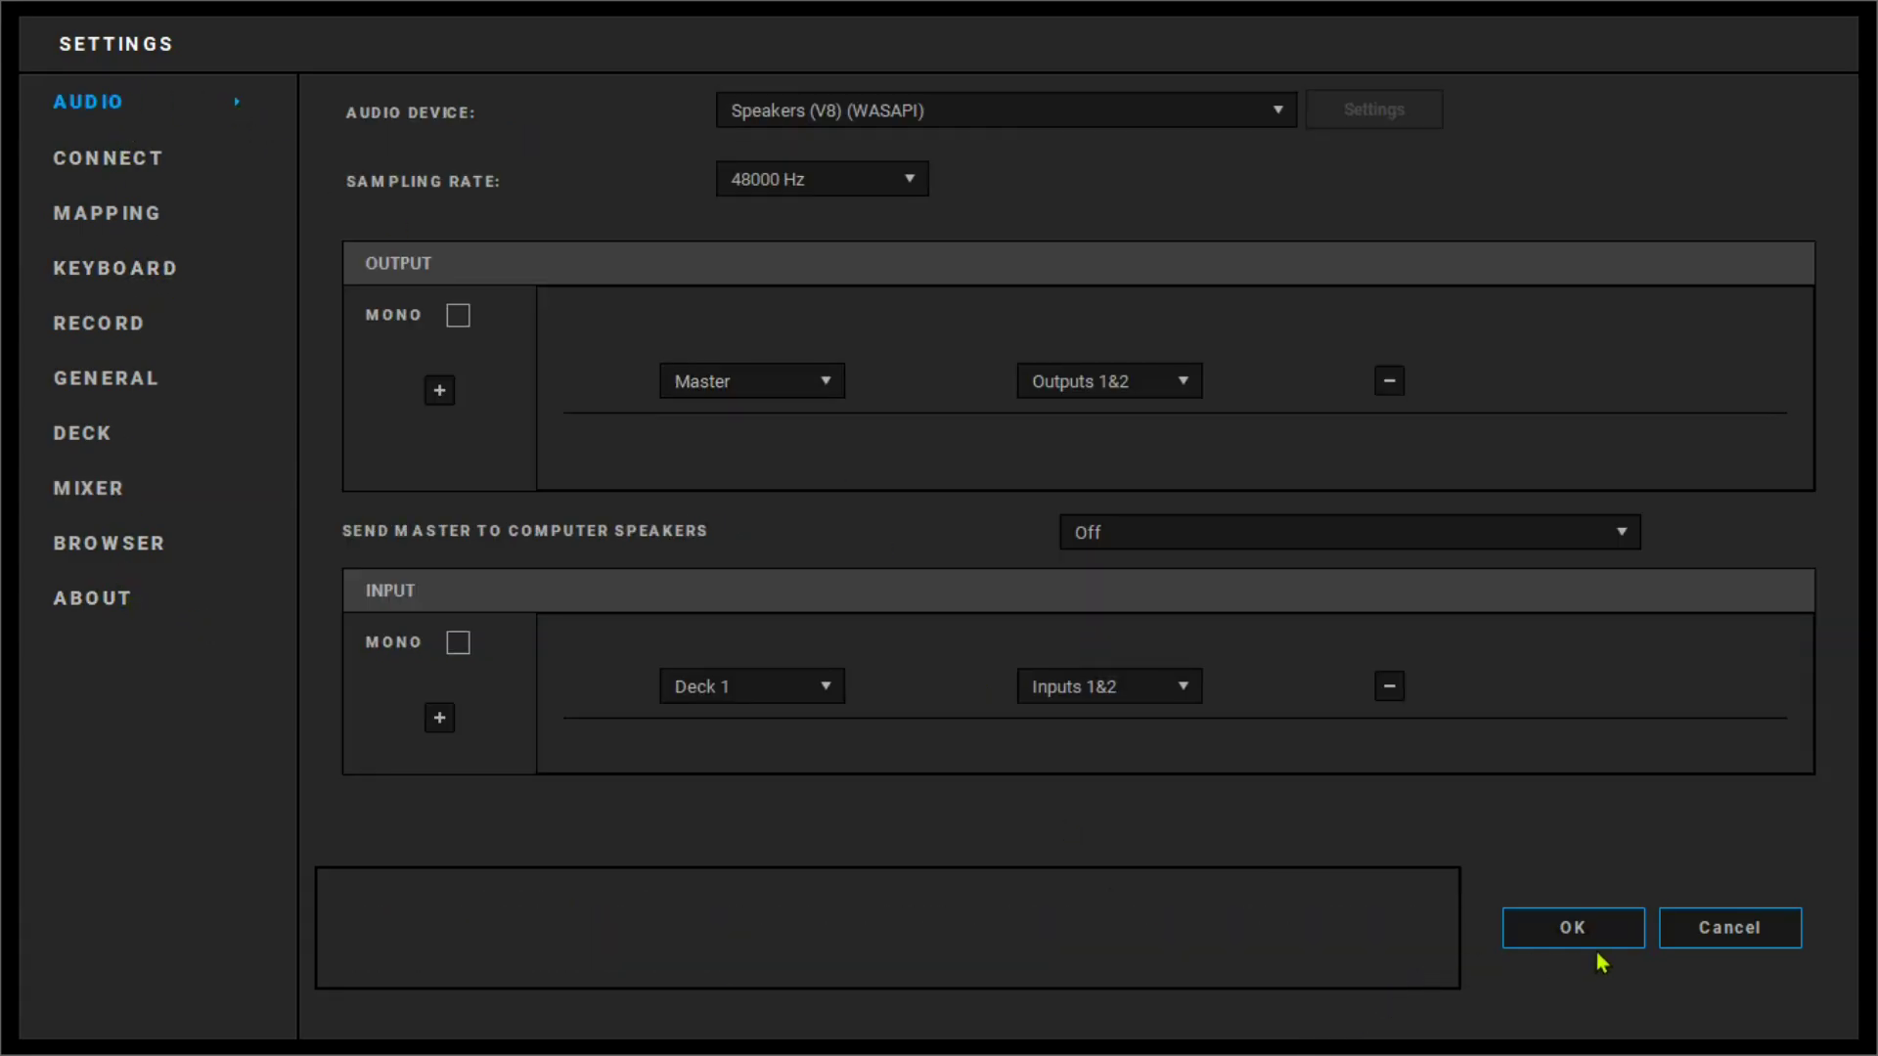
click(1691, 940)
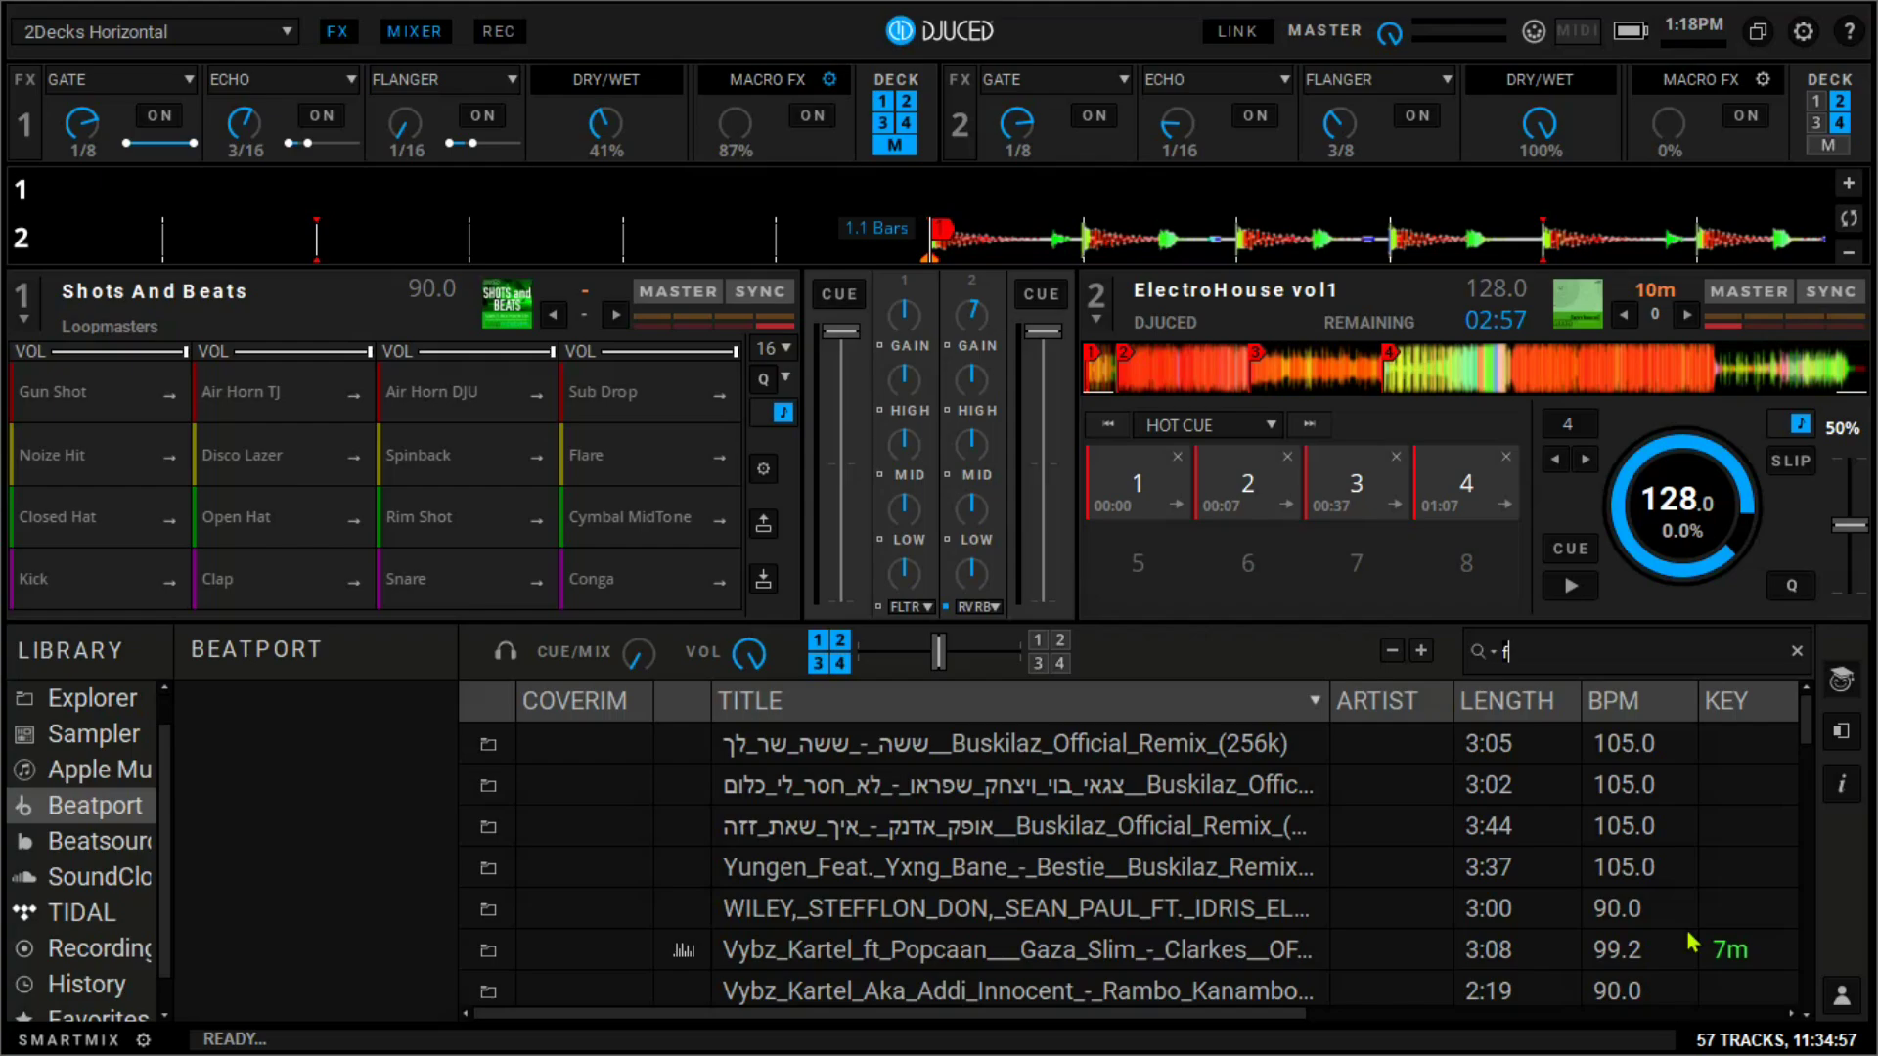